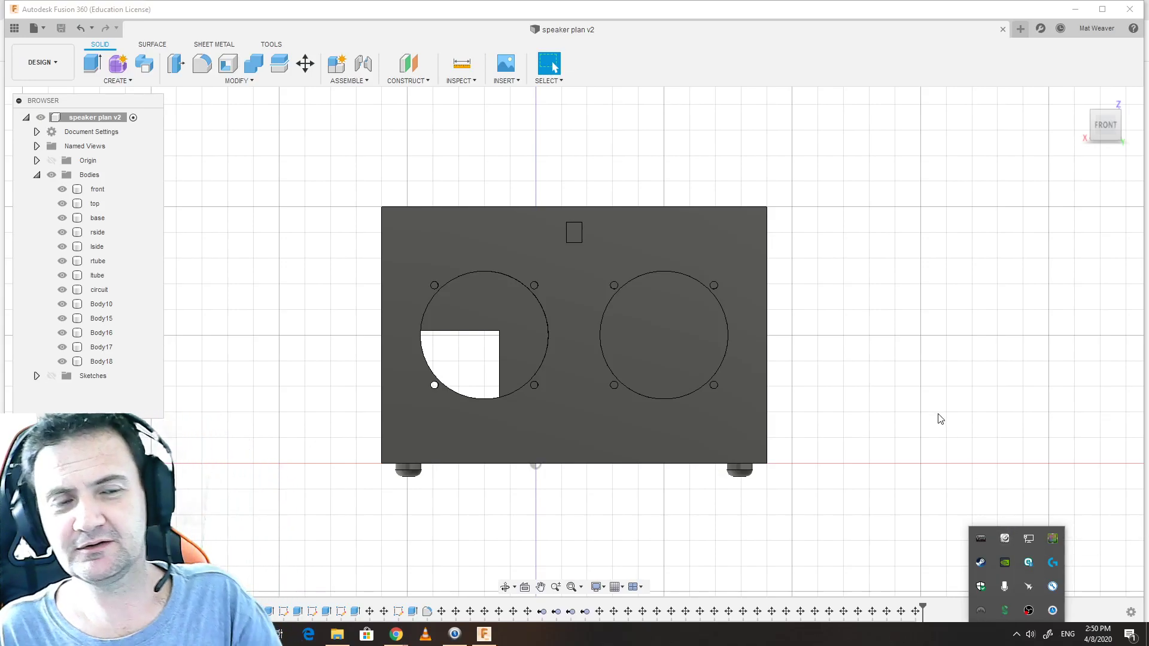
# Step: Inspect the speaker box from the home isometric and front views, then clear any selection
pyautogui.click(940, 419)
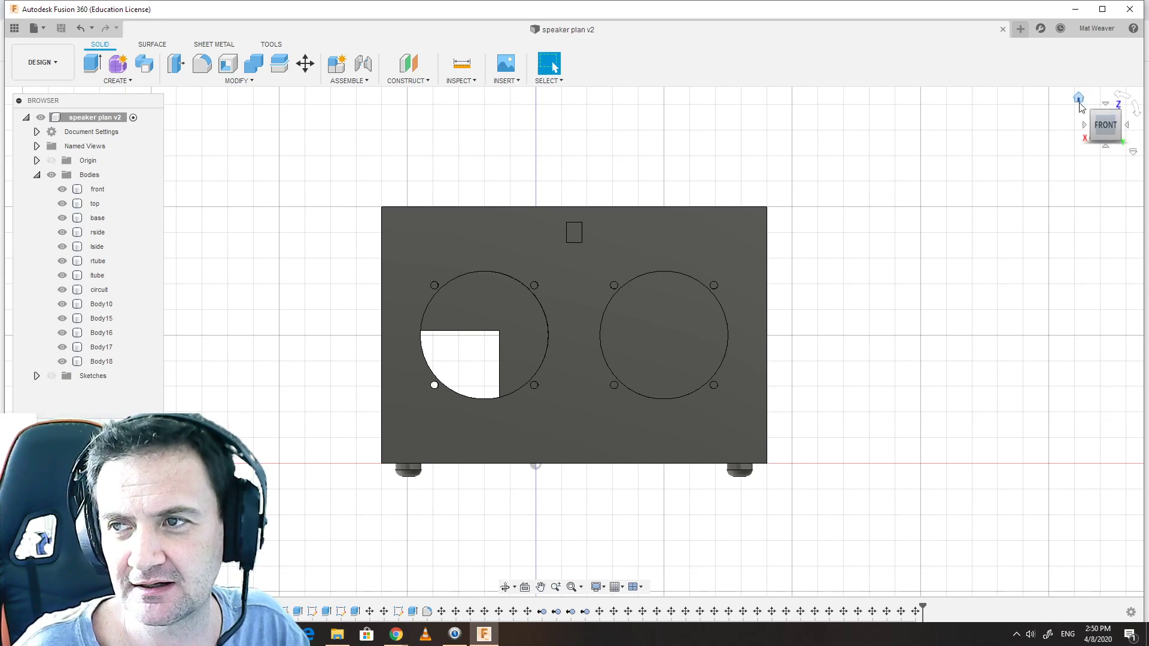
pyautogui.click(1078, 101)
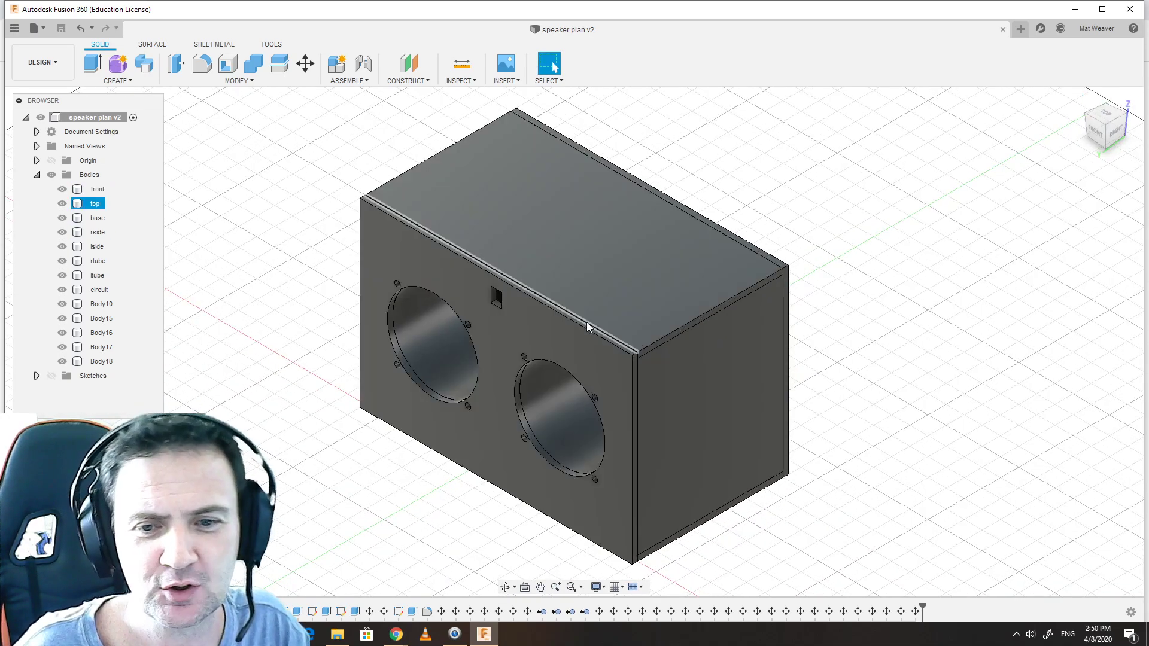
pyautogui.click(303, 206)
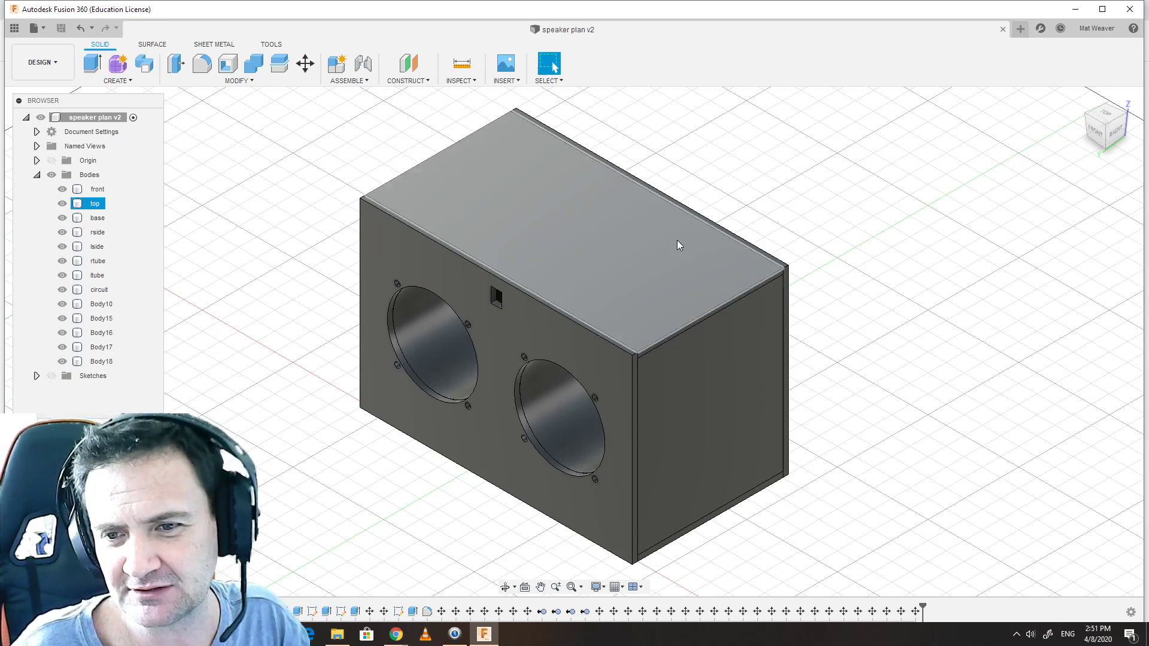
pyautogui.click(1094, 131)
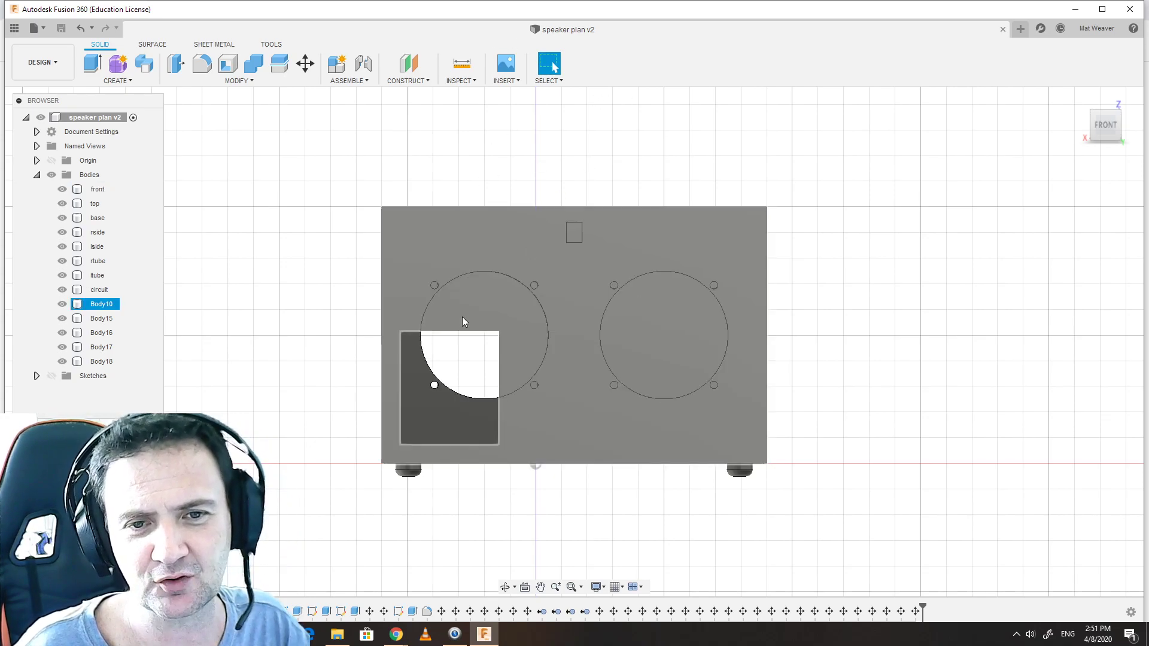
pyautogui.click(629, 335)
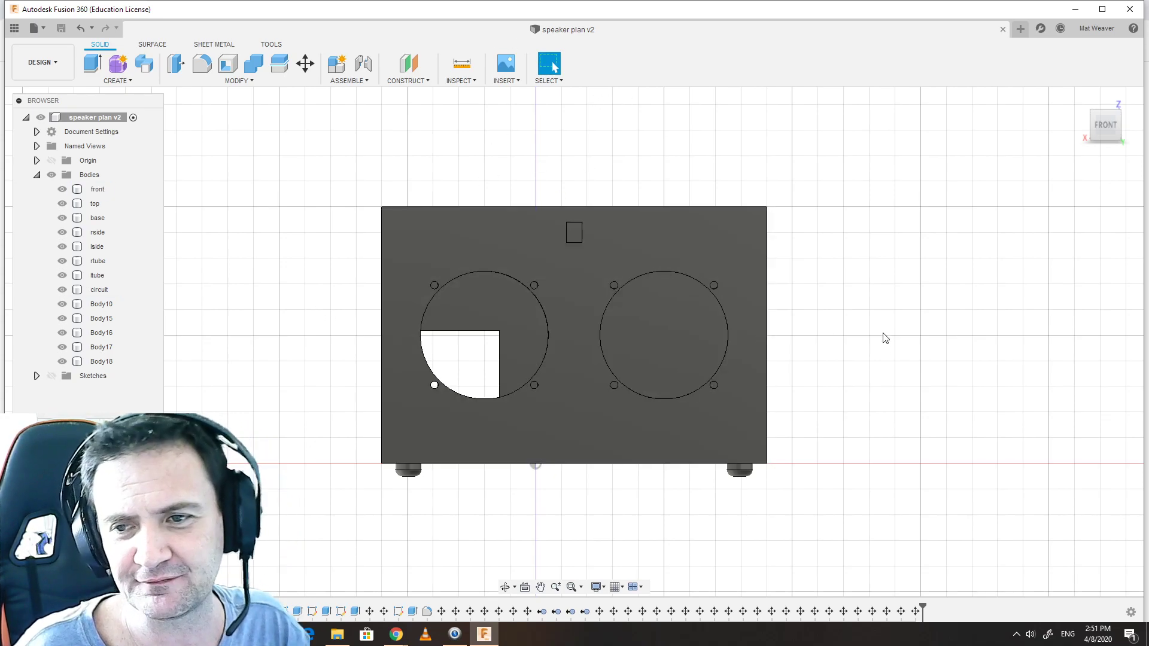
pyautogui.click(769, 275)
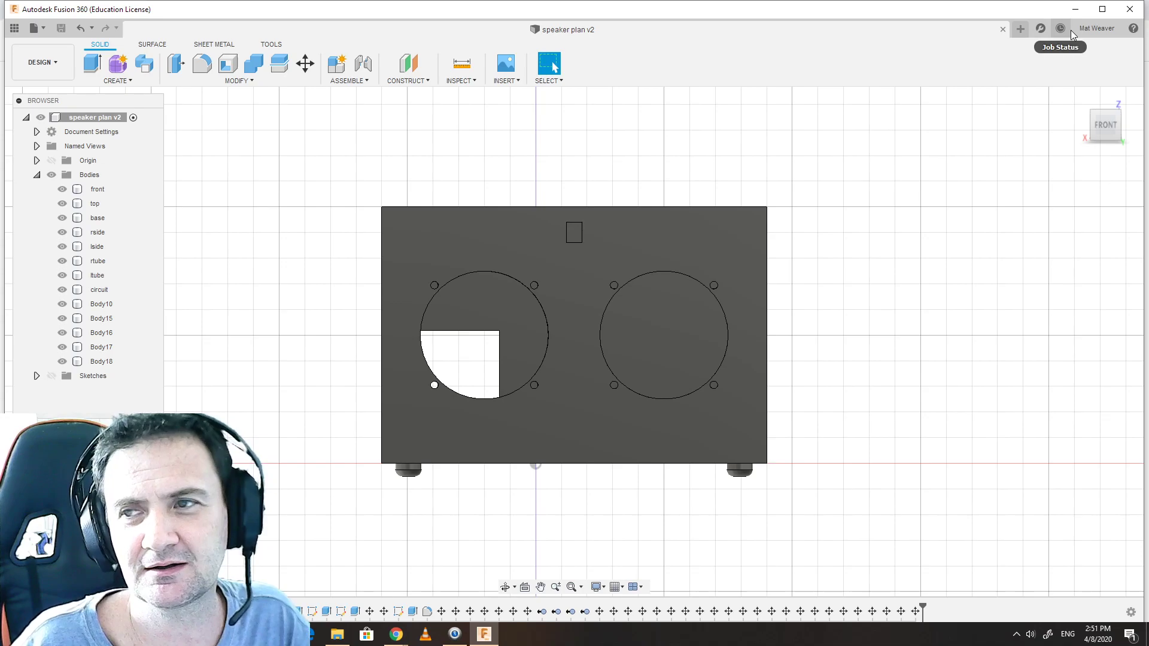
# Step: In Preferences, confirm new drawings default to A3 with Third Angle projection
pyautogui.click(1103, 30)
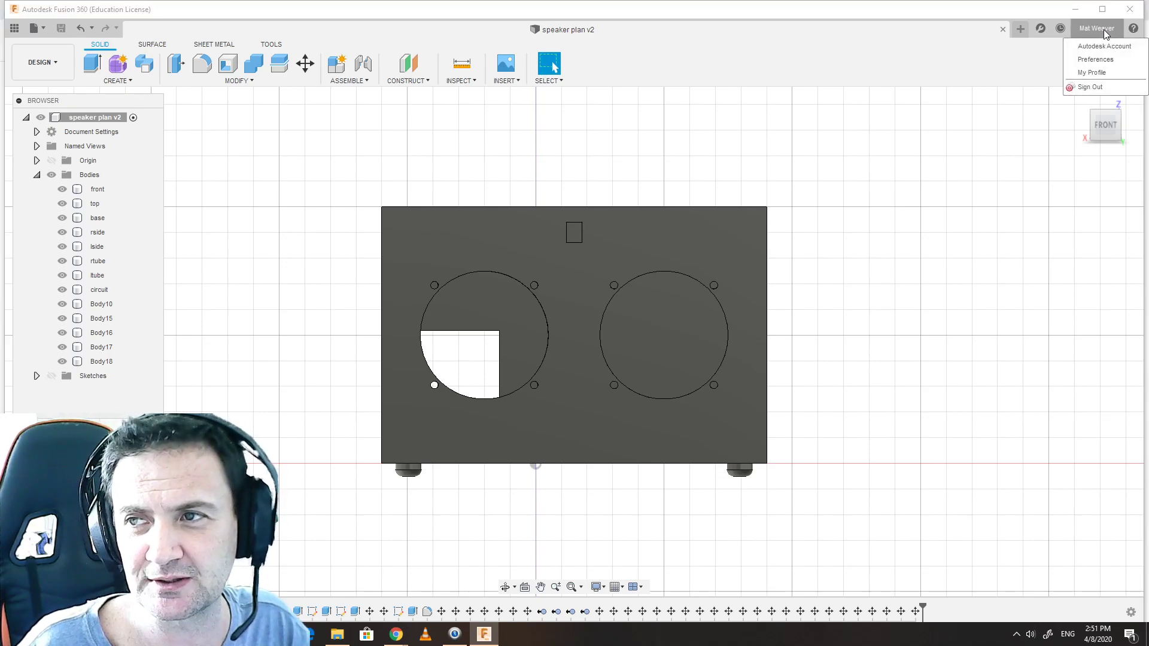
pyautogui.click(1103, 60)
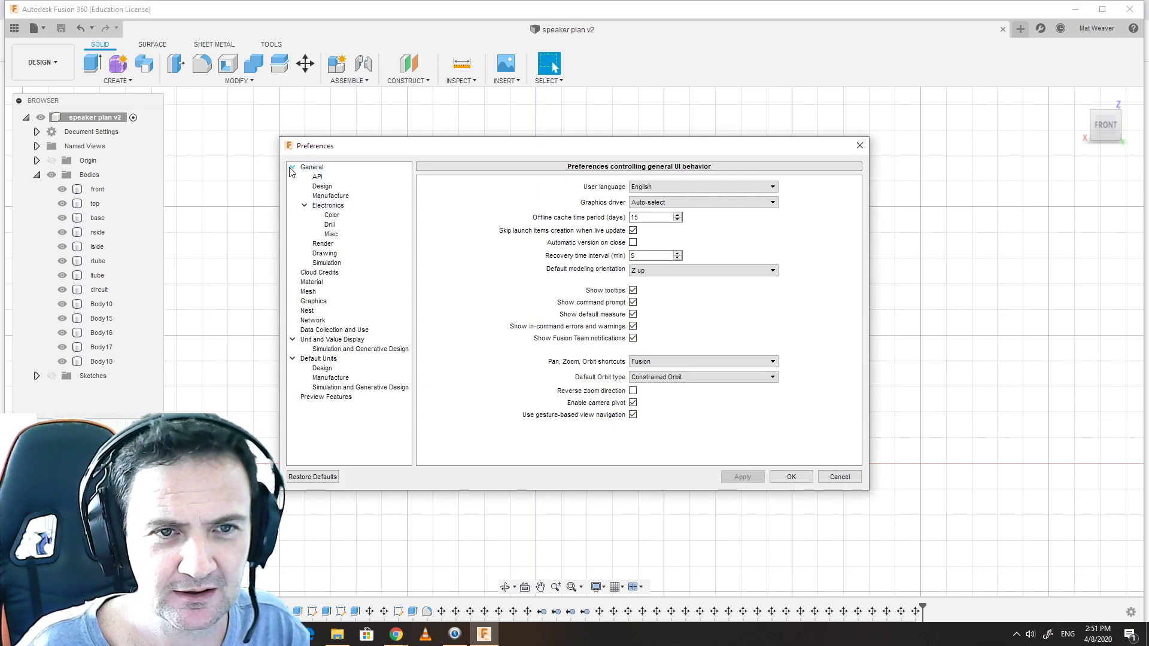
pyautogui.click(292, 168)
pyautogui.click(292, 169)
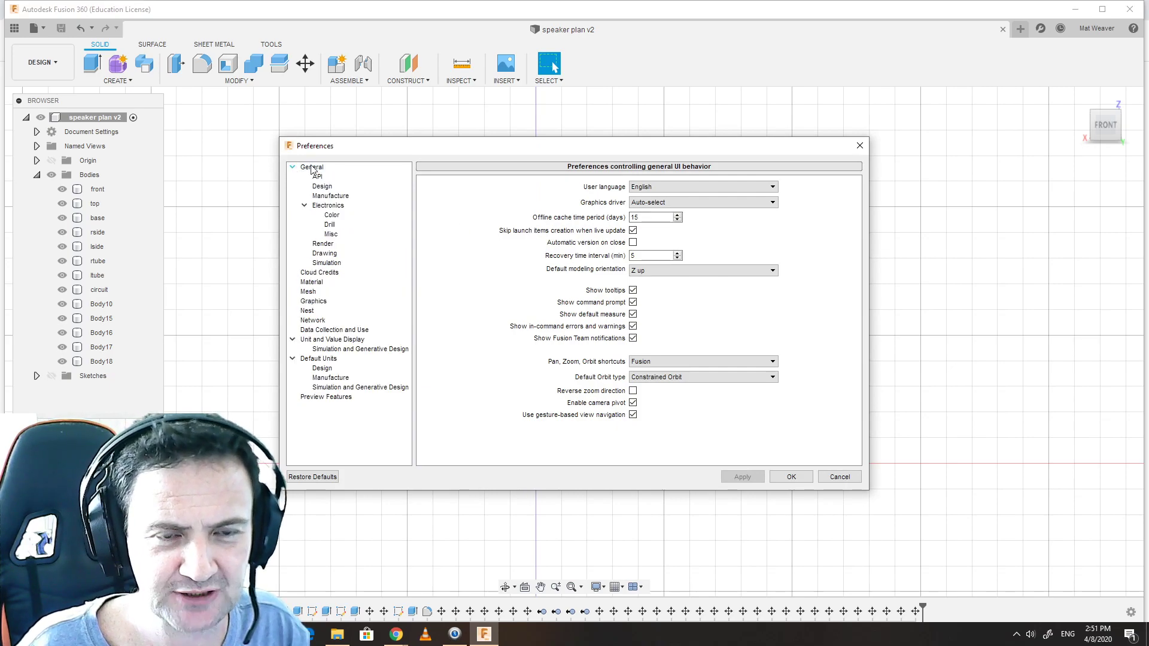
pyautogui.click(334, 254)
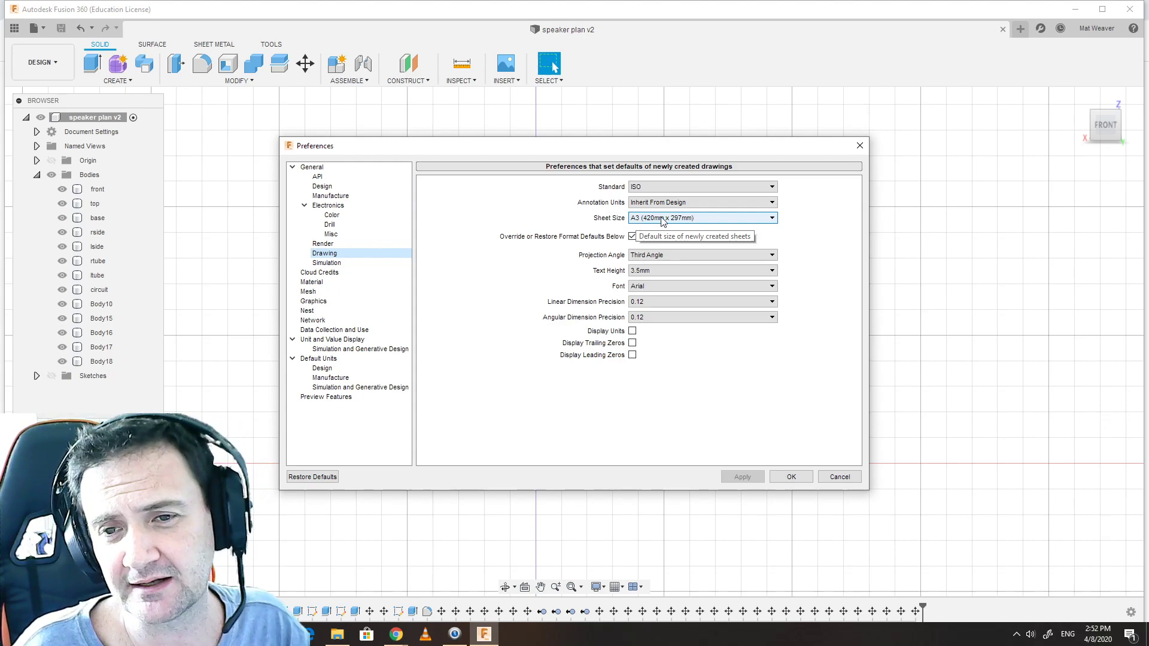
pyautogui.click(645, 256)
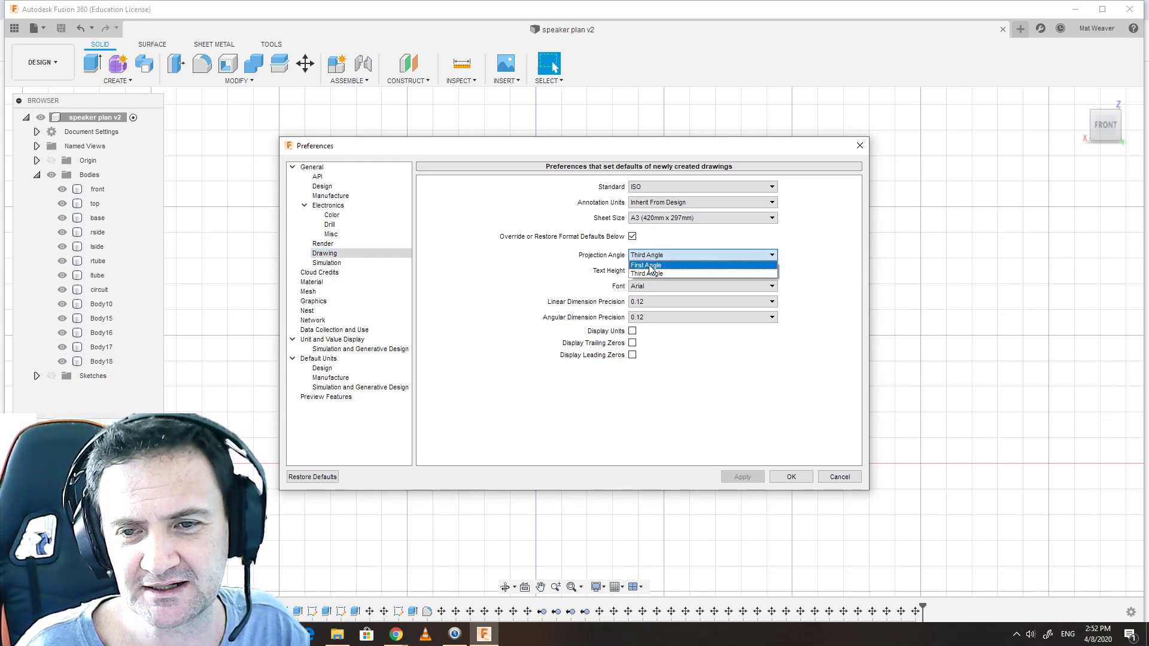
pyautogui.click(648, 272)
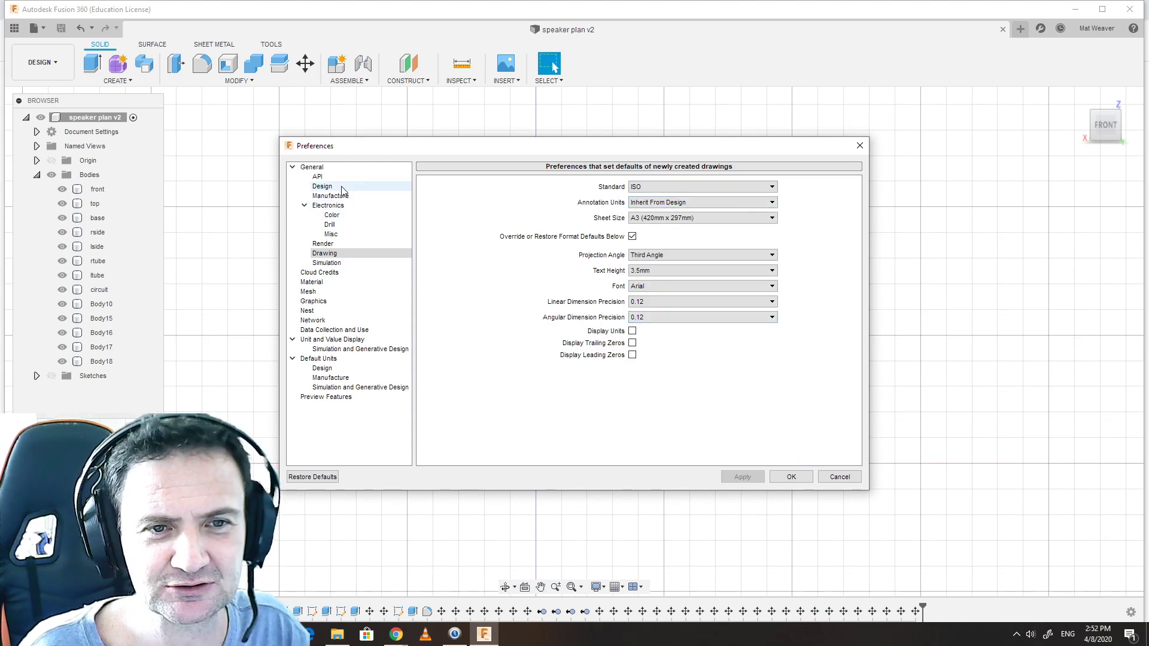
# Step: Keep Z up as the default modeling orientation on the General page
pyautogui.click(324, 187)
pyautogui.click(322, 177)
pyautogui.click(311, 167)
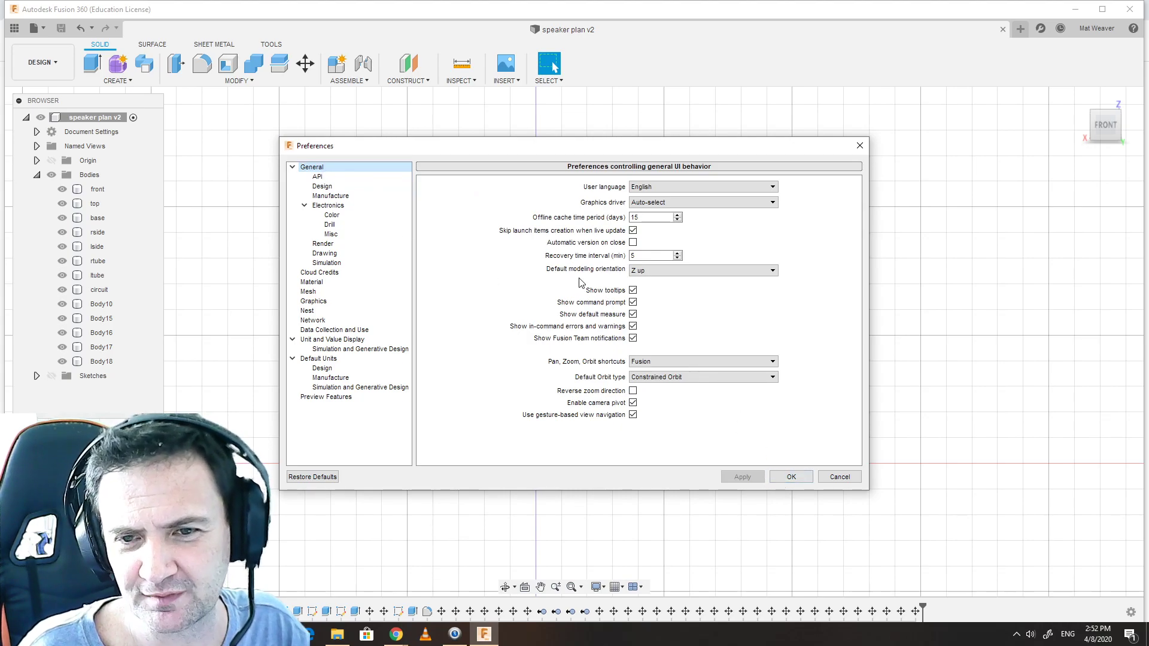
pyautogui.click(772, 272)
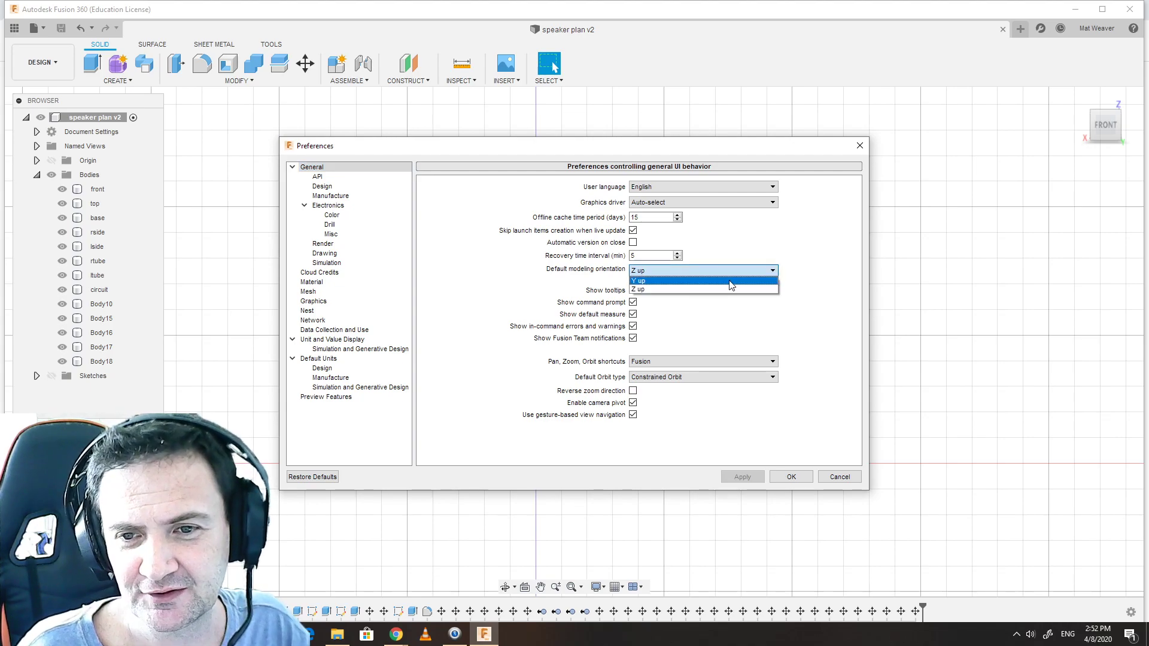
pyautogui.click(694, 290)
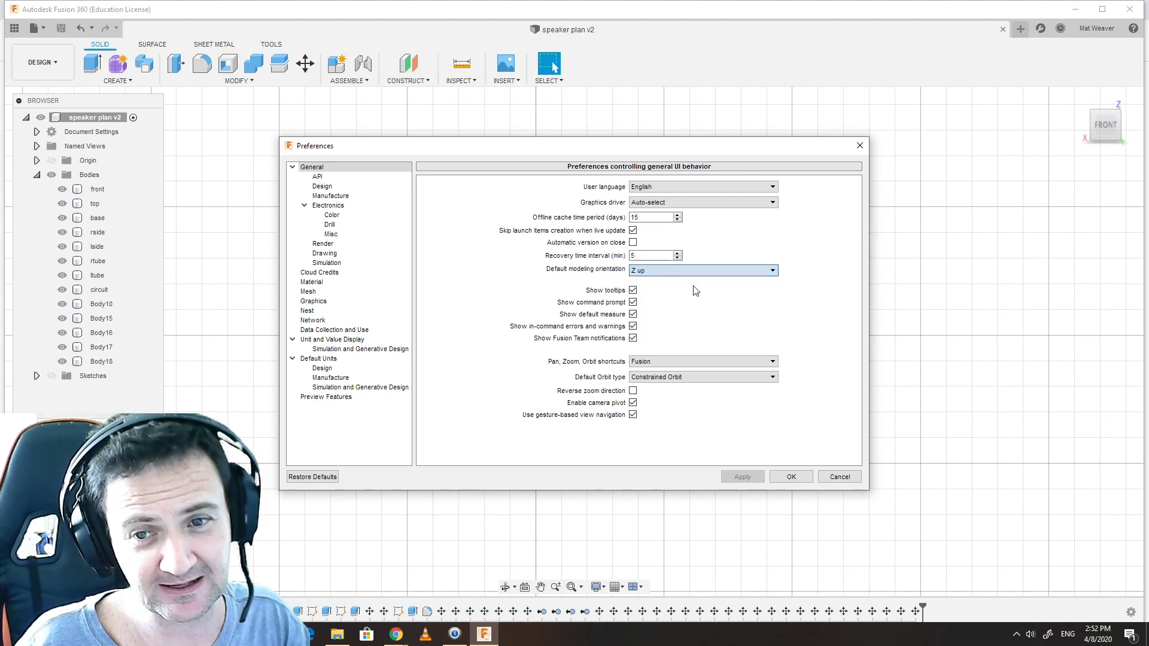
# Step: Save the preferences and clear the front panel selection
pyautogui.click(791, 477)
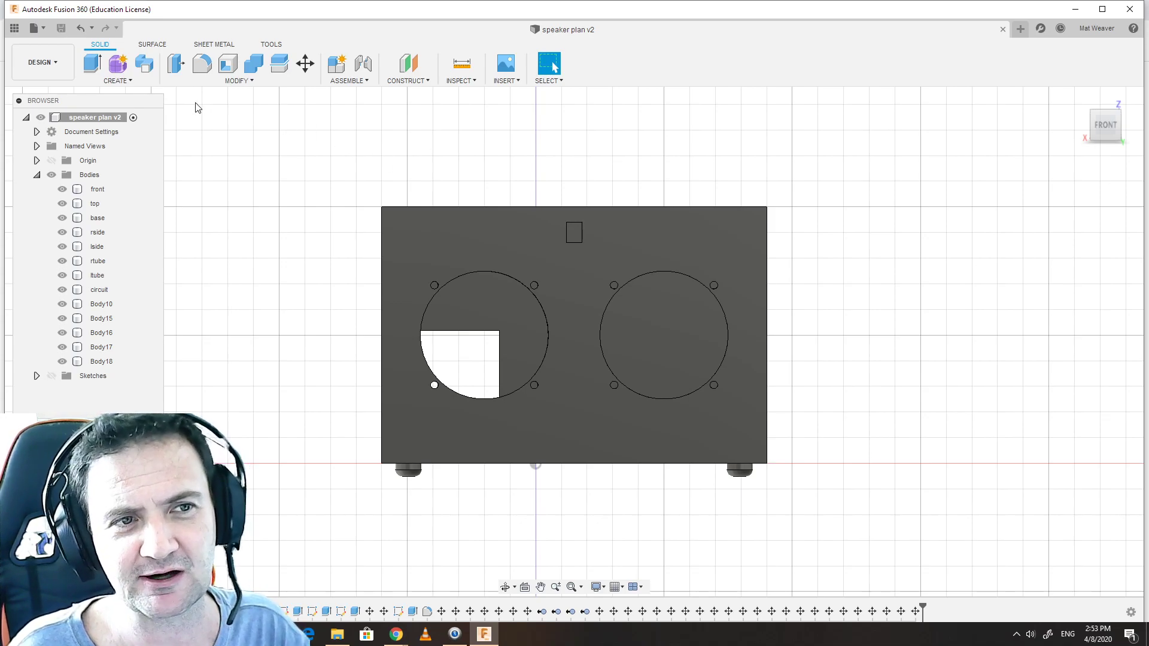
pyautogui.click(556, 333)
pyautogui.press('Escape')
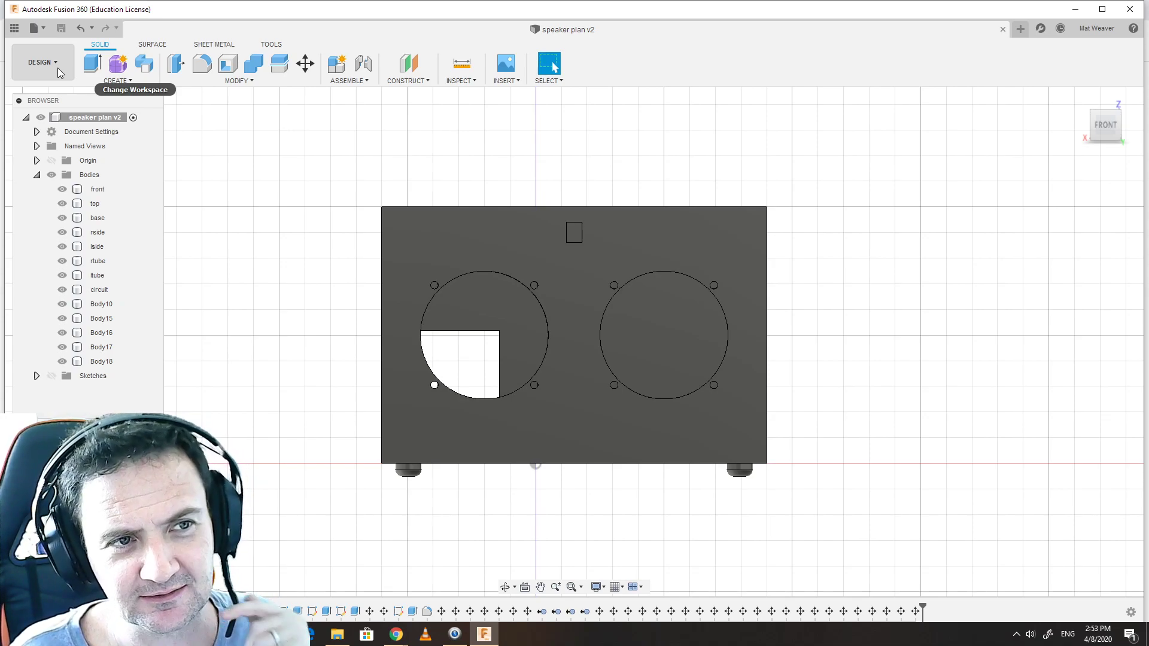
# Step: Create a drawing from the design using Full Assembly, ISO, mm and A3
pyautogui.click(57, 67)
pyautogui.moveTo(41, 199)
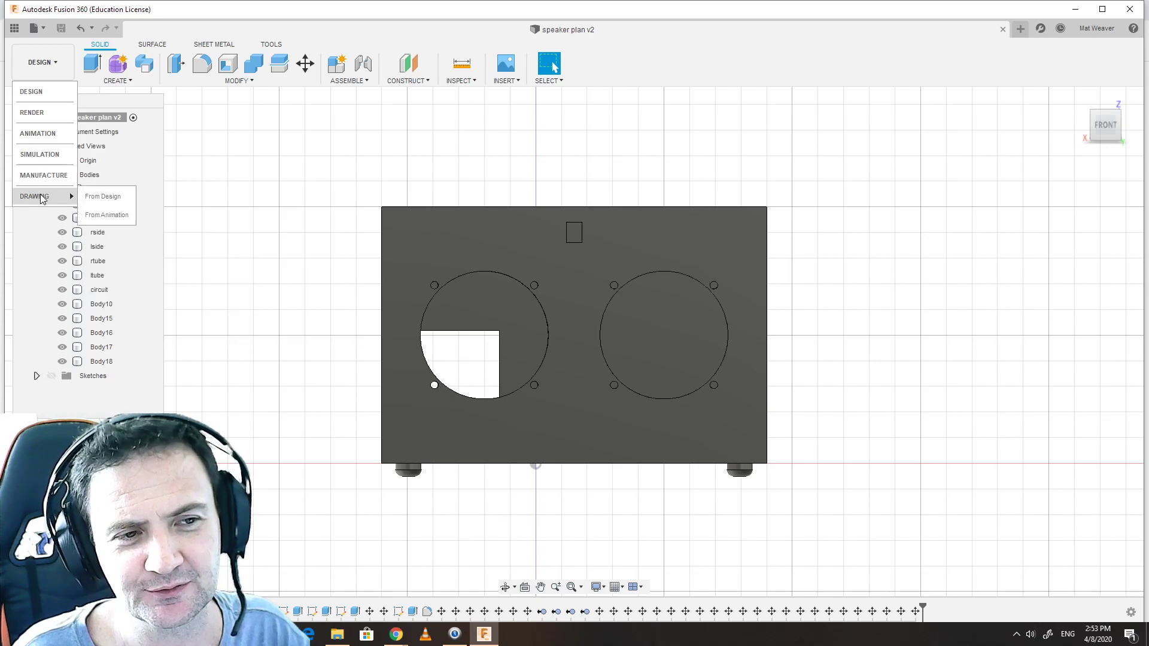
pyautogui.click(117, 198)
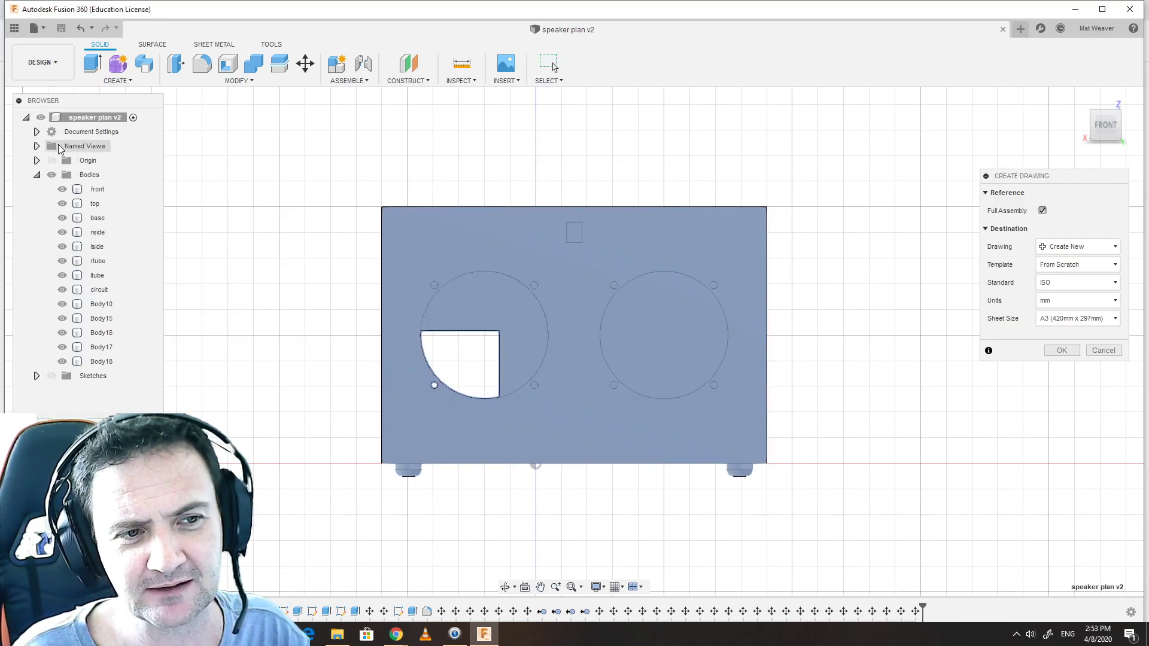
pyautogui.click(42, 63)
pyautogui.moveTo(39, 192)
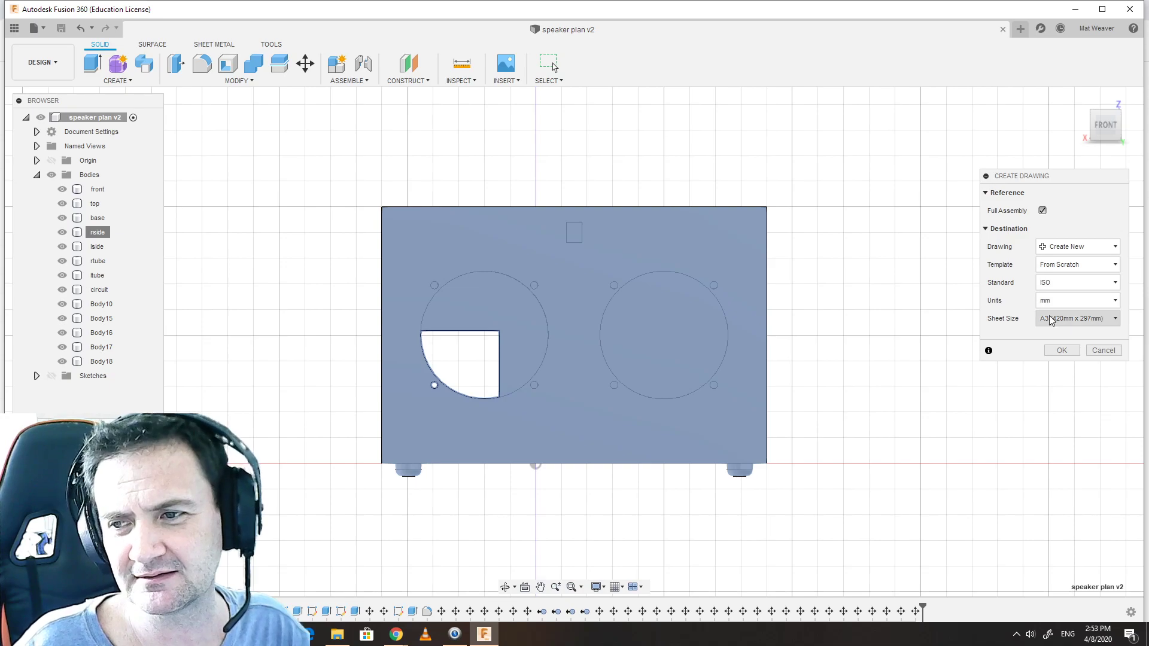
pyautogui.click(1054, 350)
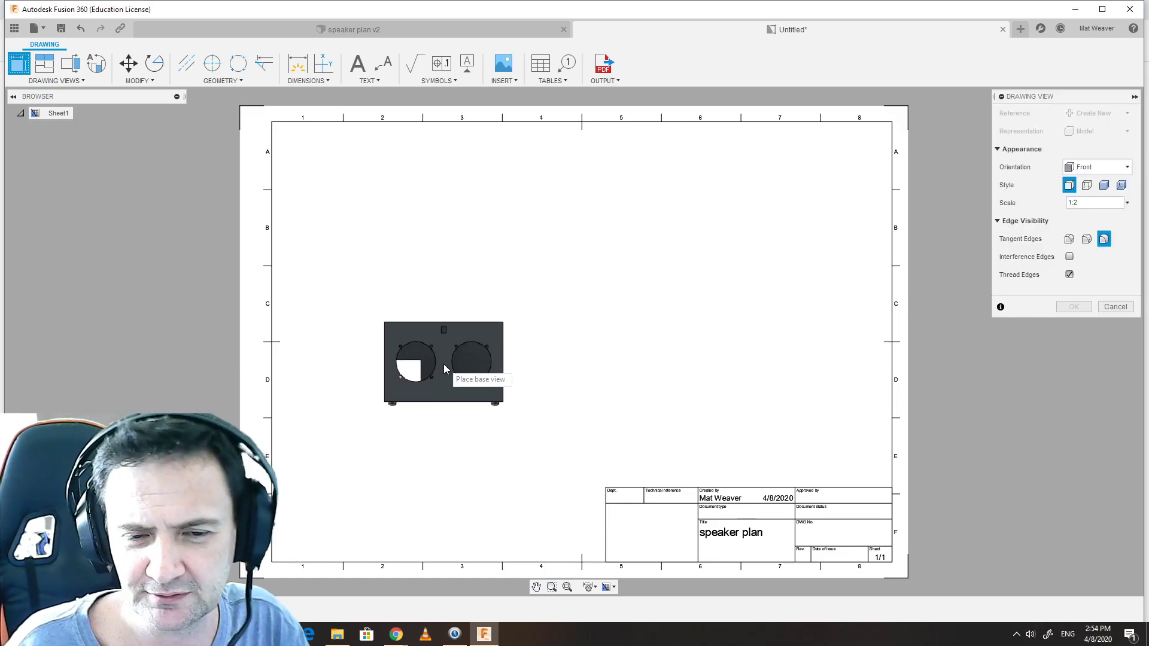
# Step: Place the front base view at scale 1 on the sheet's left side
pyautogui.click(1077, 203)
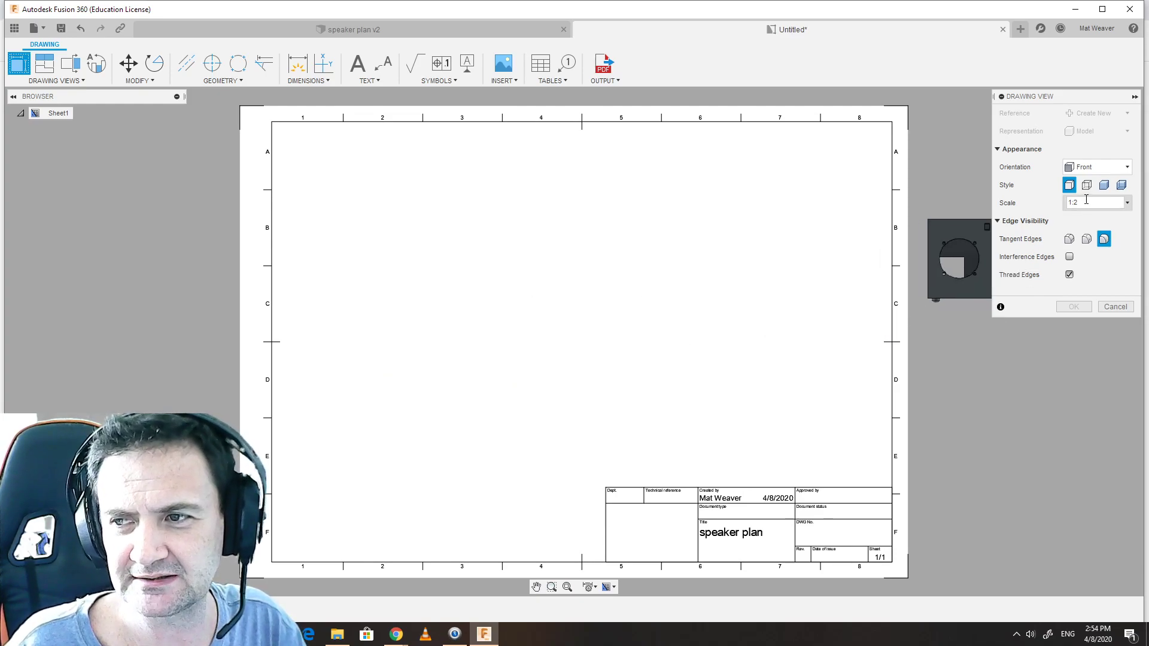
pyautogui.press('Return')
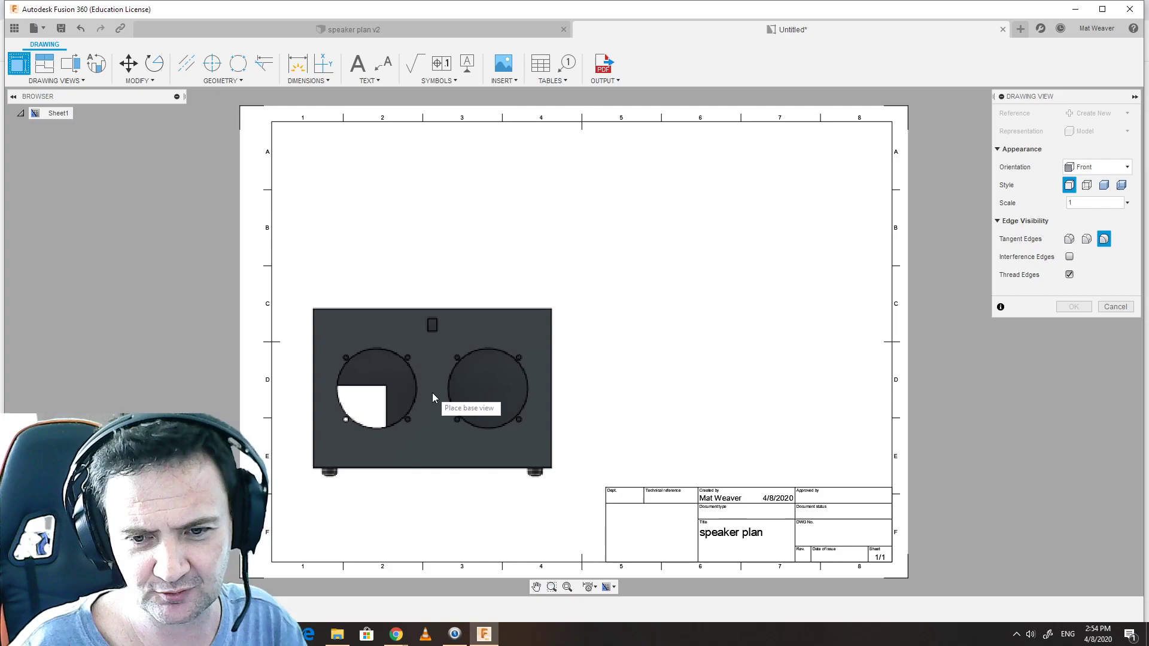
pyautogui.click(433, 393)
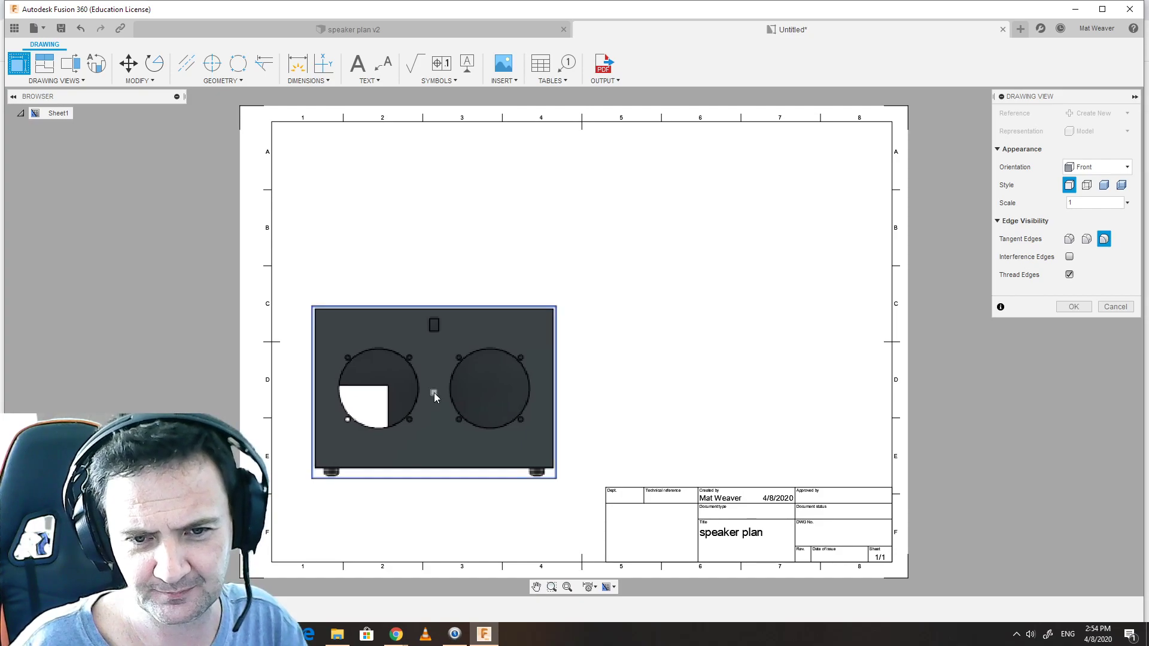
pyautogui.click(1071, 308)
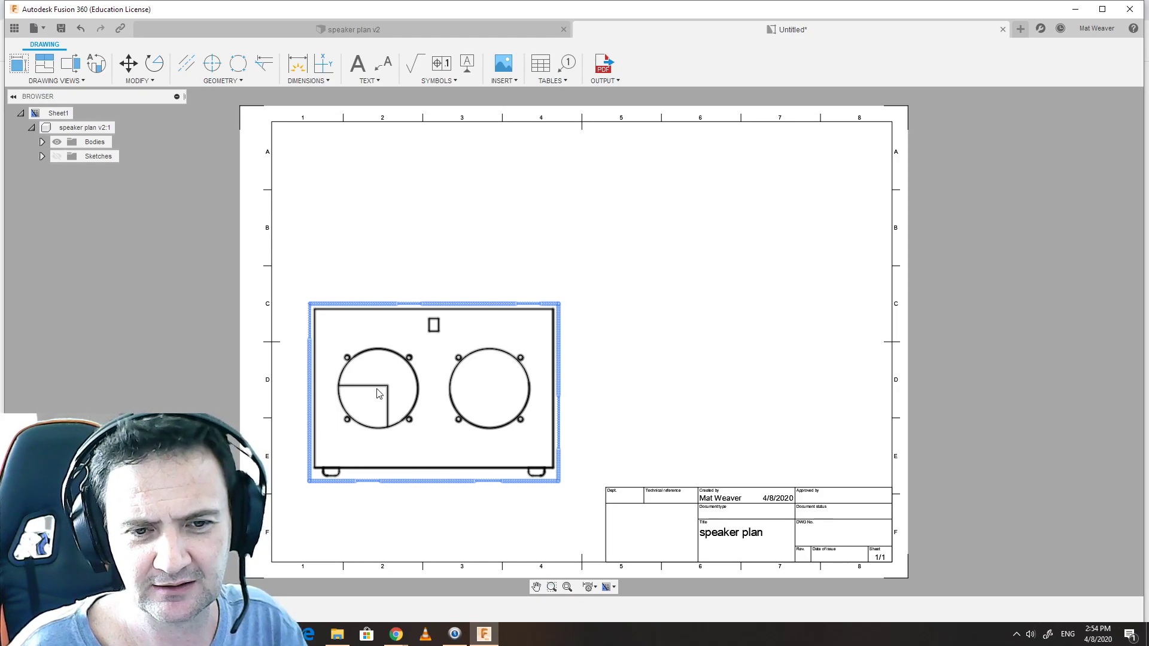
# Step: Switch the front view's style to show hidden edges as dashed lines
pyautogui.click(424, 438)
pyautogui.doubleClick(424, 438)
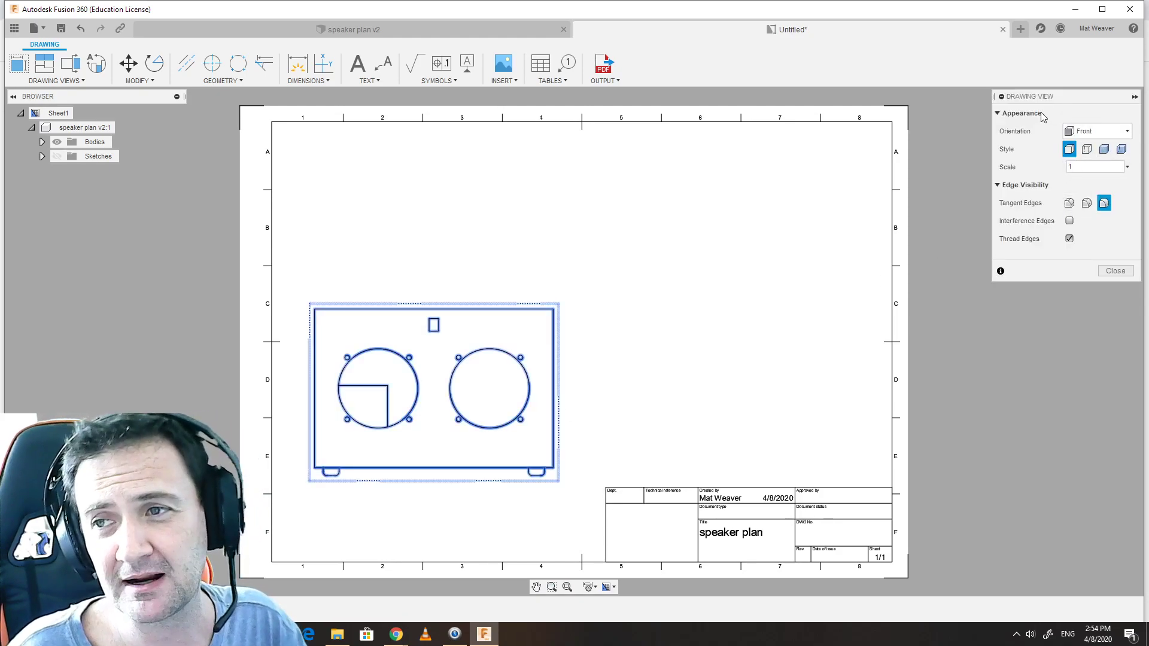
pyautogui.click(1087, 149)
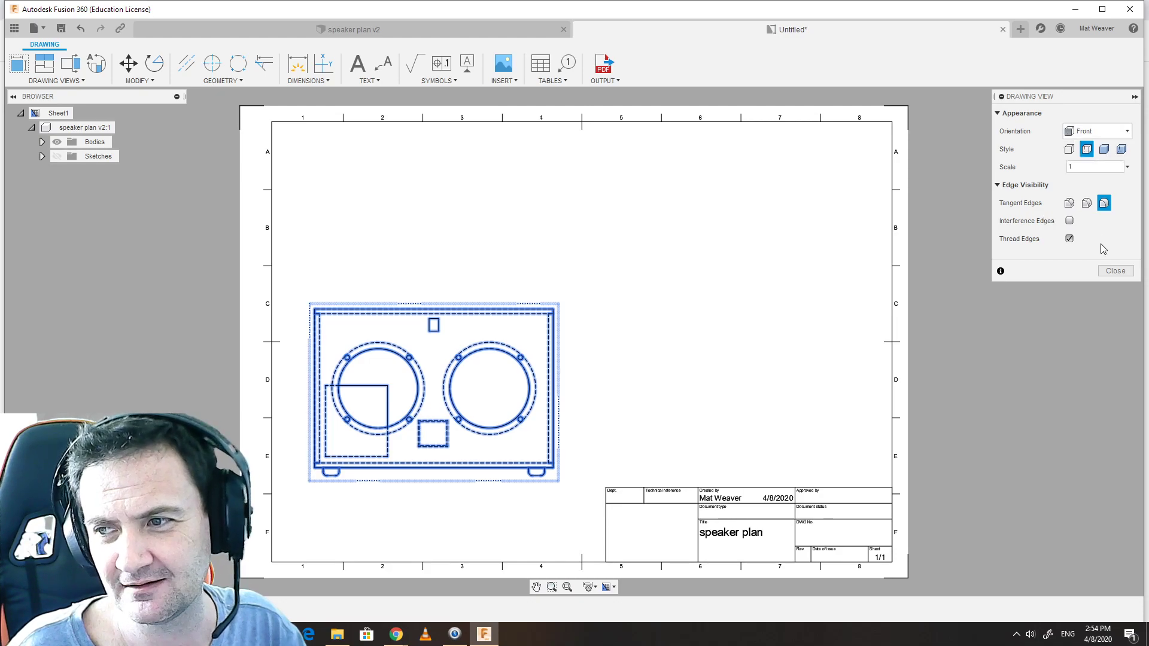
pyautogui.click(1113, 271)
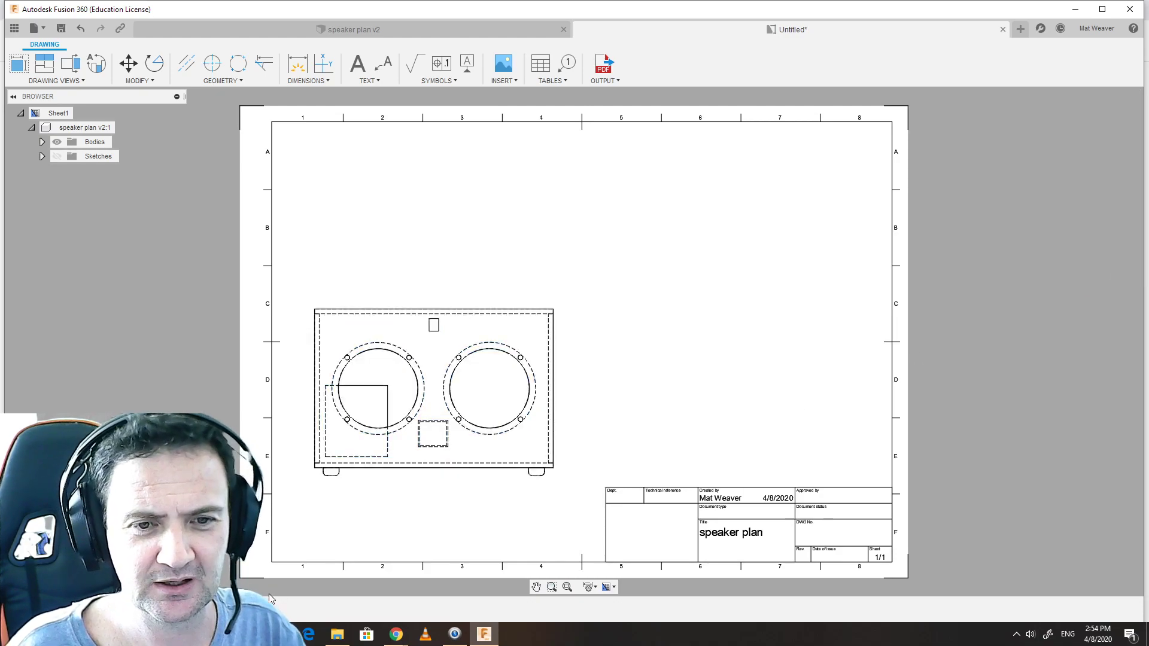
# Step: Project a top view above and a right-side view beside the front view
pyautogui.click(44, 62)
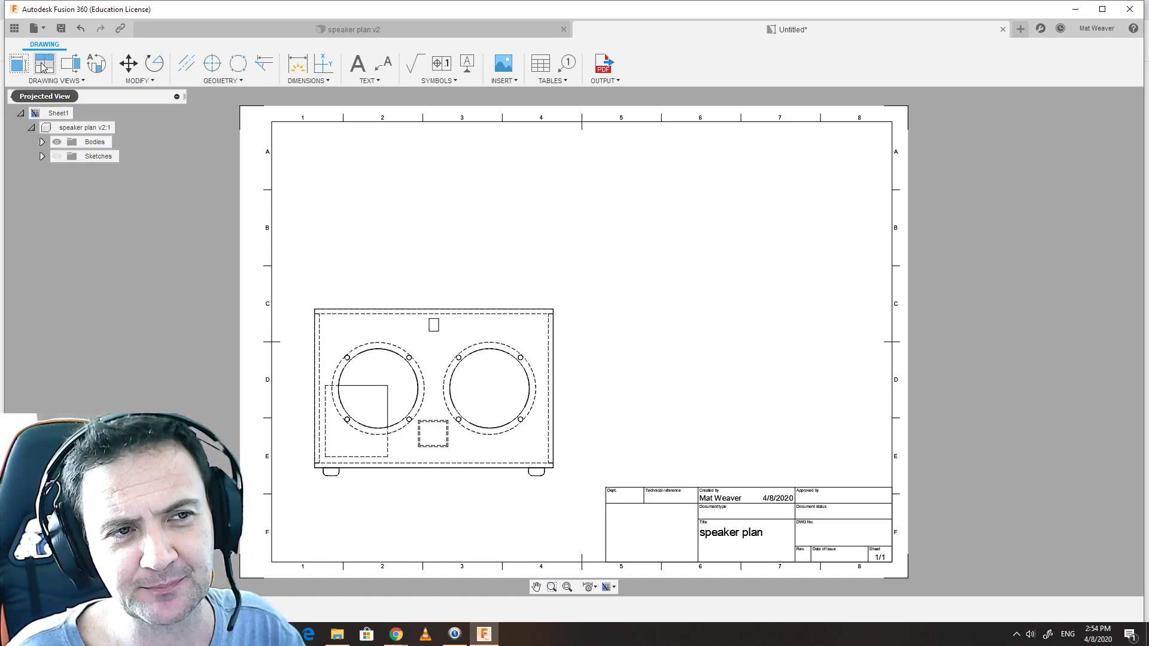
pyautogui.click(426, 388)
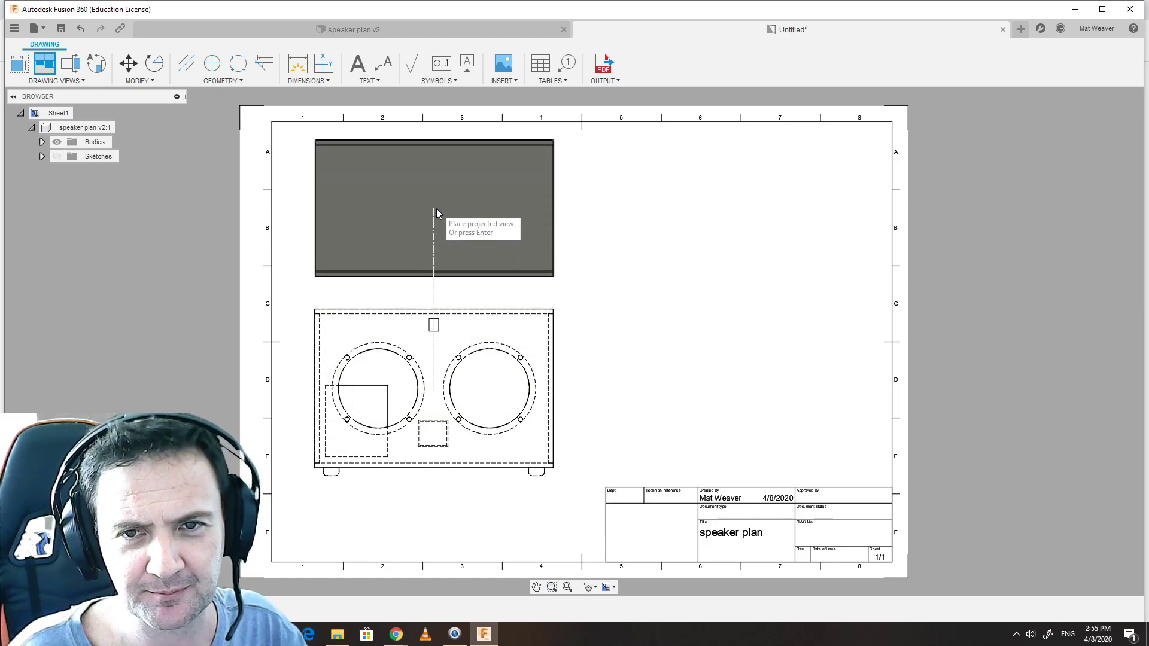
pyautogui.click(437, 208)
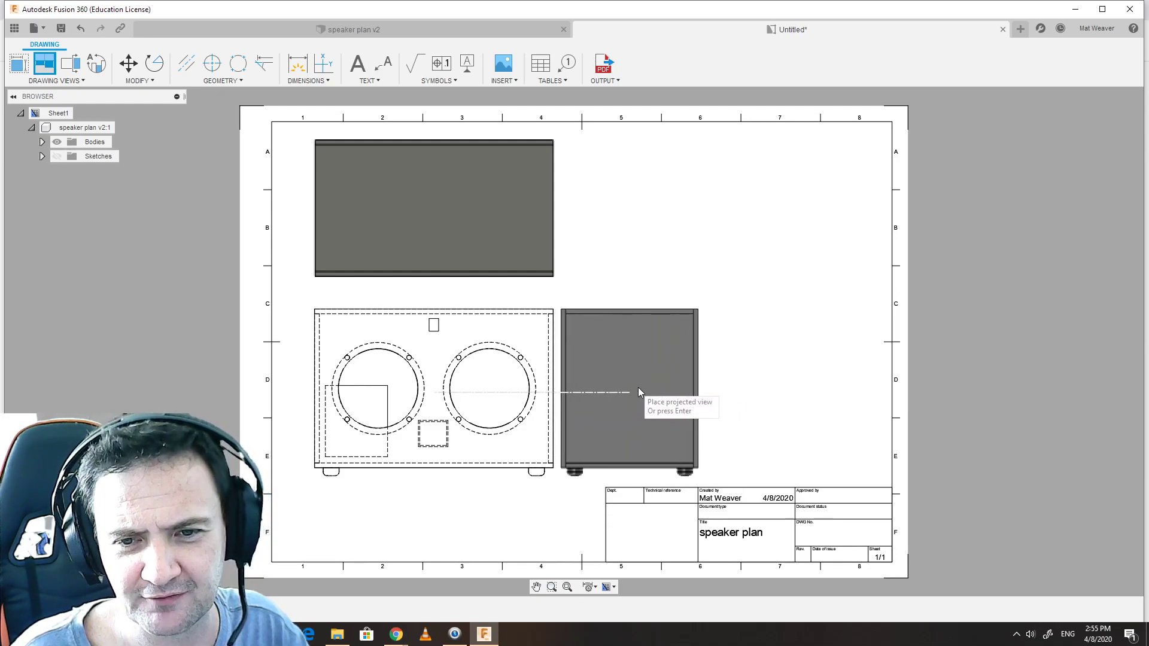
pyautogui.click(461, 209)
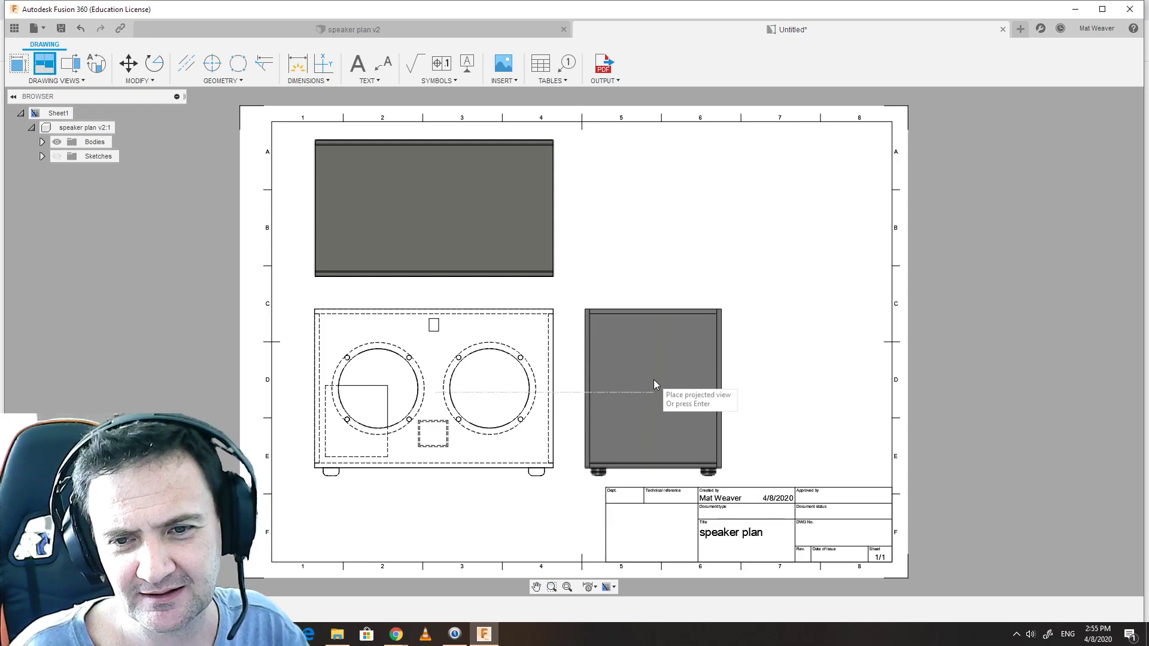
pyautogui.click(653, 379)
pyautogui.press('Return')
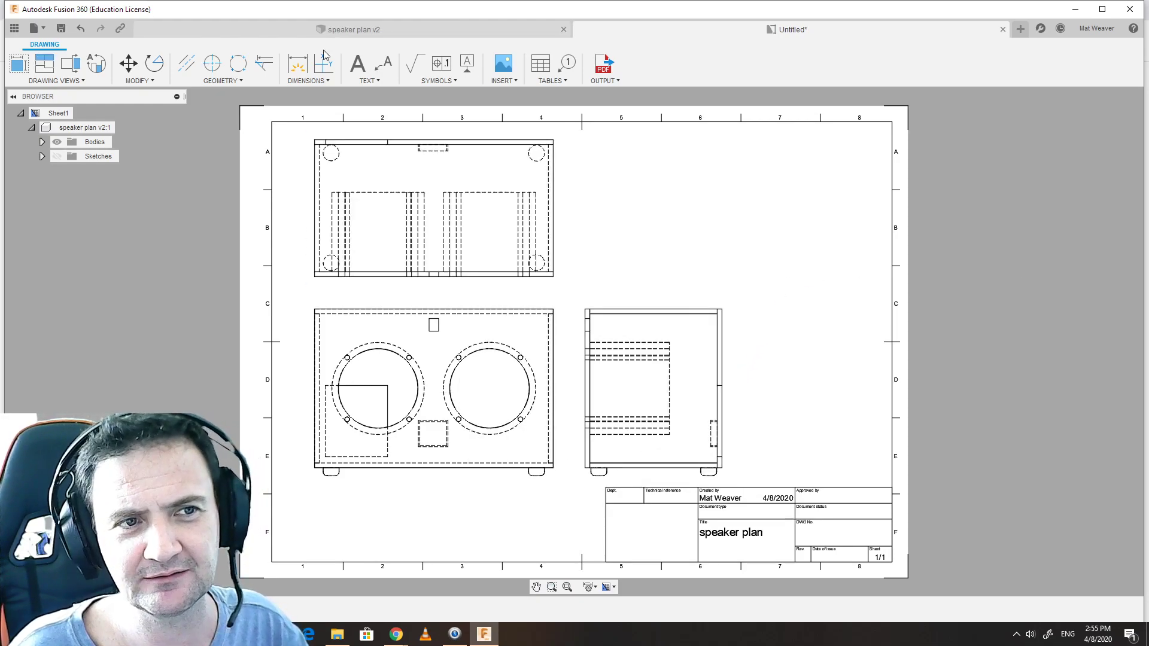
# Step: Set the side view's style to visible edges only, without hidden lines
pyautogui.click(433, 313)
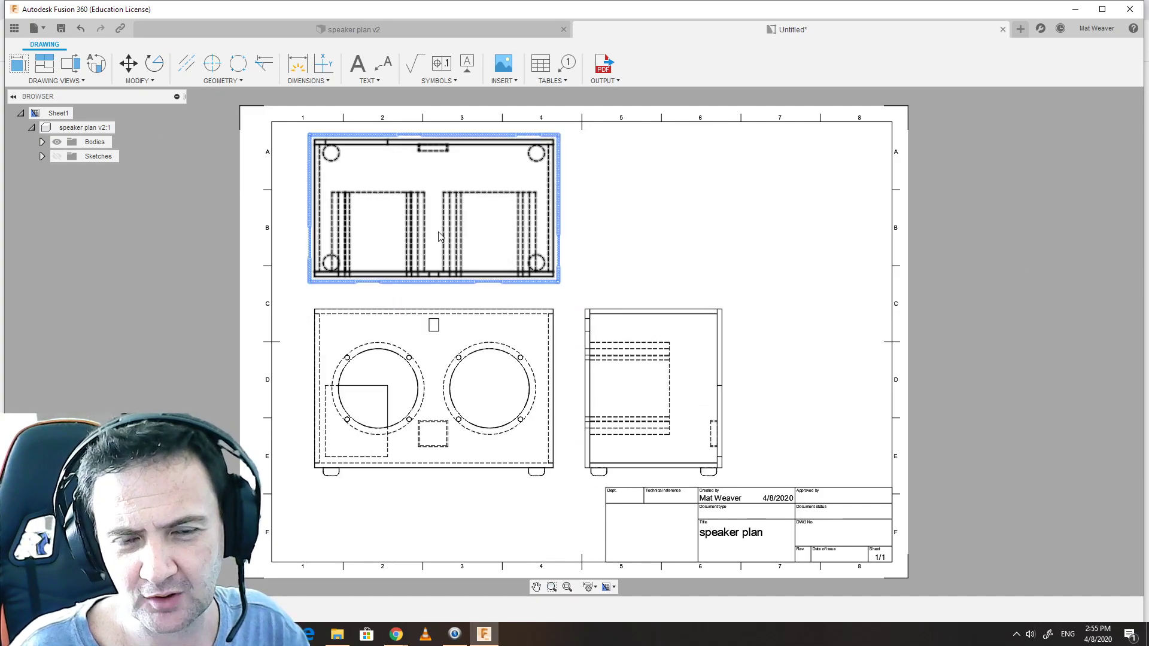
pyautogui.doubleClick(663, 362)
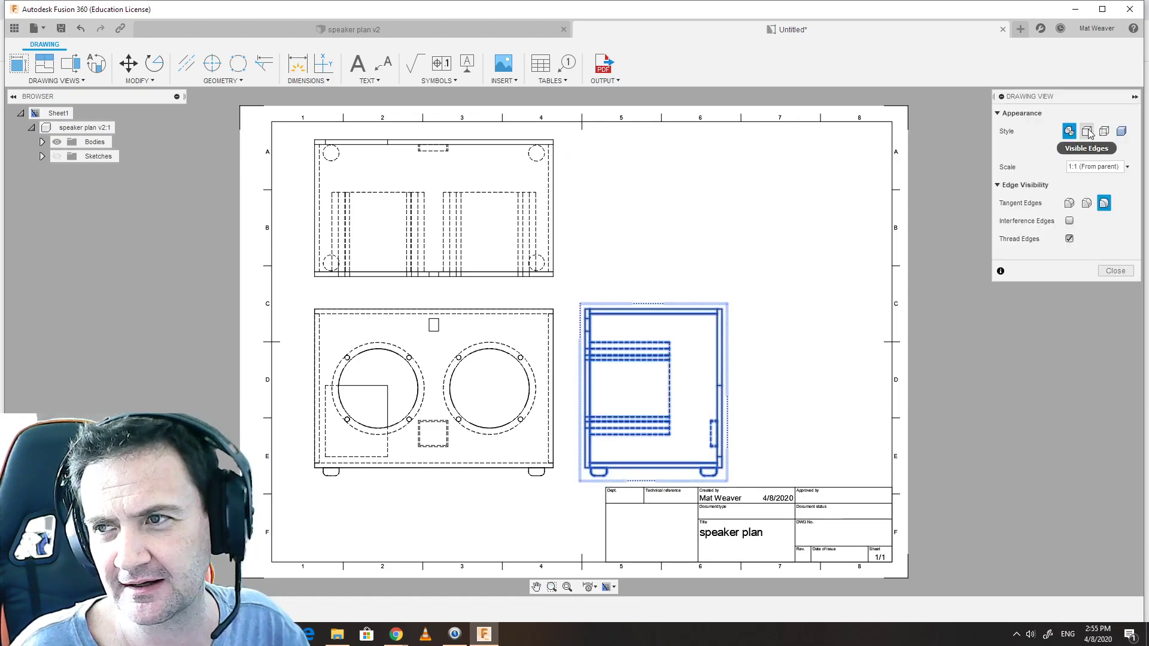
pyautogui.click(1086, 131)
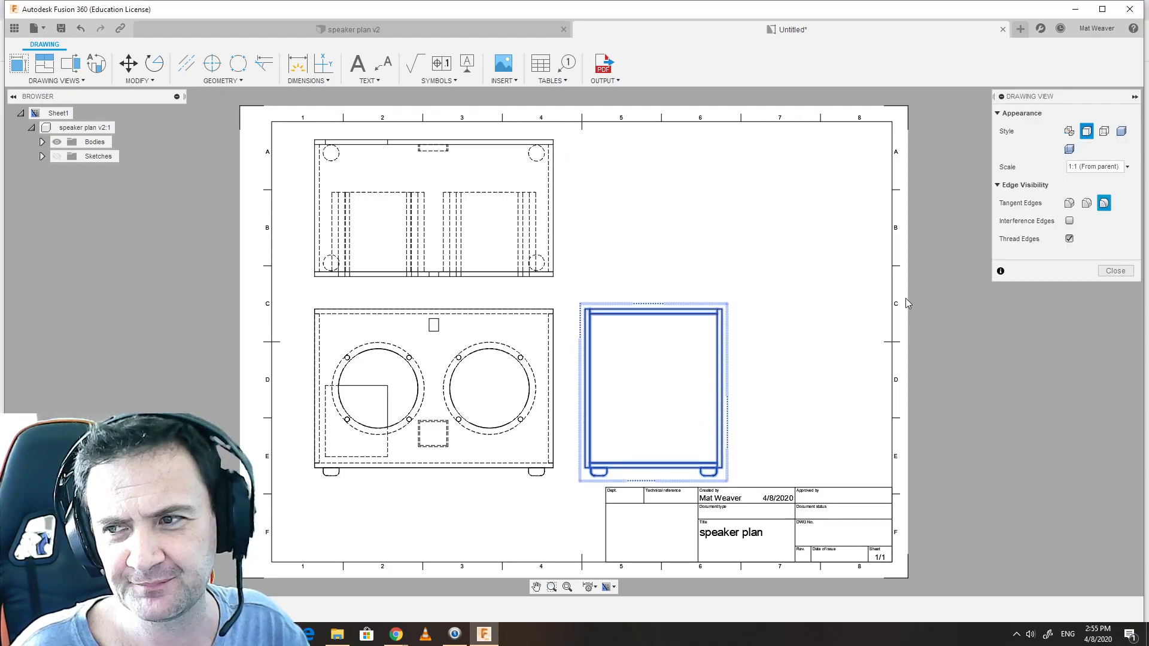
pyautogui.click(1116, 271)
# Step: Toggle tangent edges in the top view, leaving them off
pyautogui.click(388, 245)
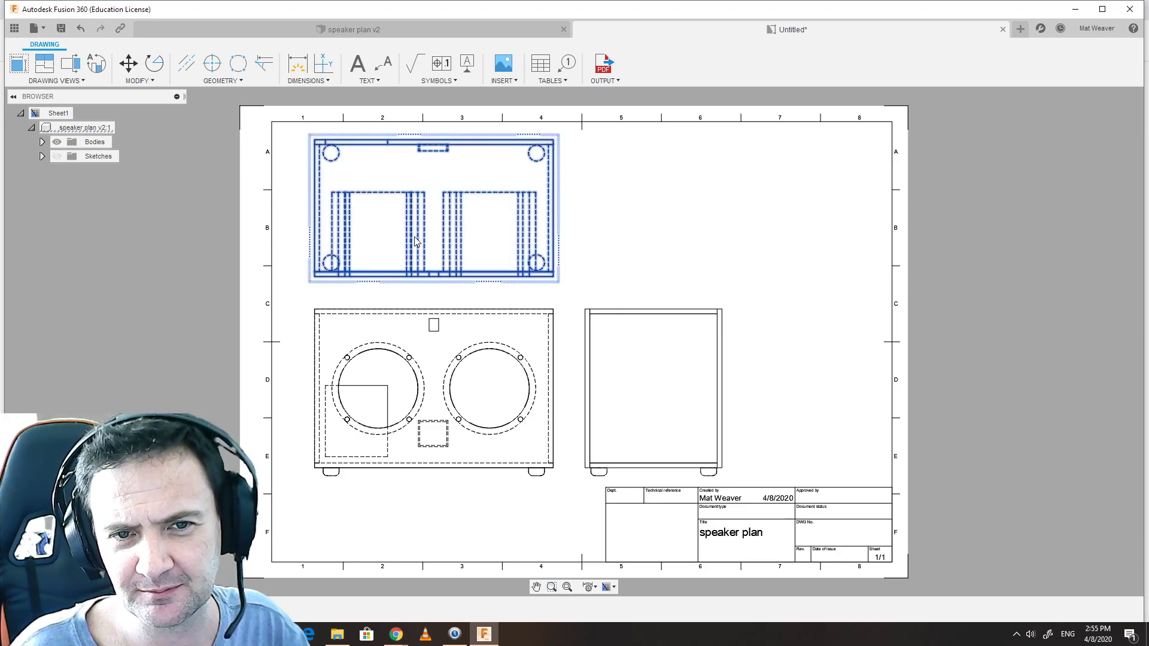
pyautogui.doubleClick(417, 241)
pyautogui.click(1070, 206)
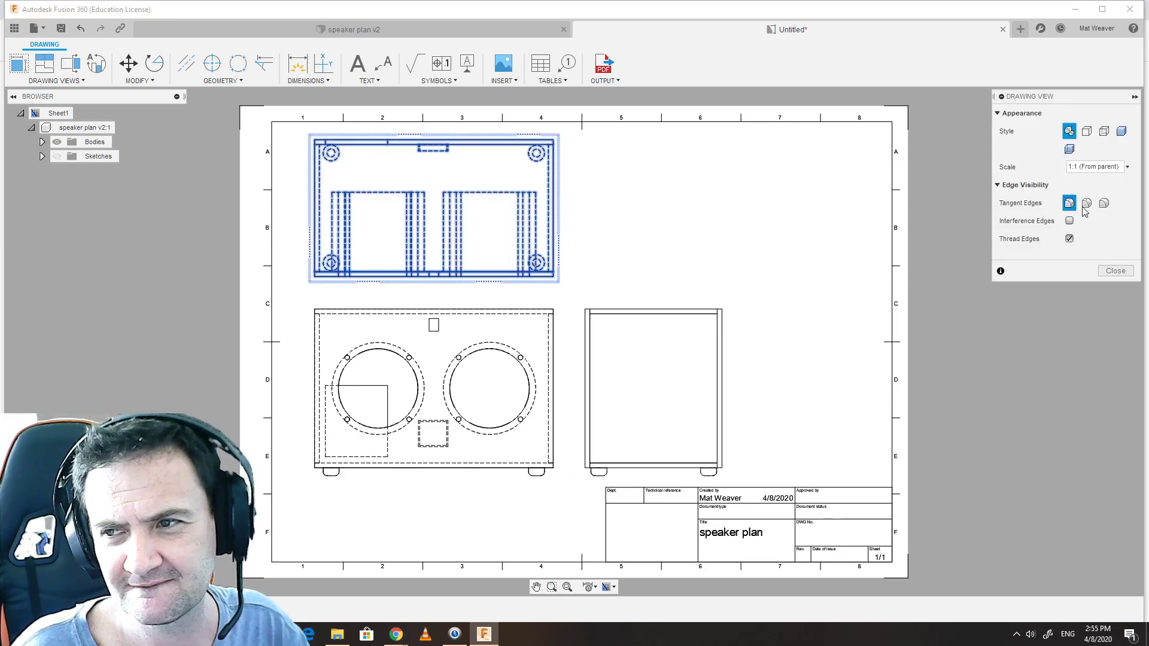
pyautogui.click(1086, 206)
pyautogui.click(1104, 204)
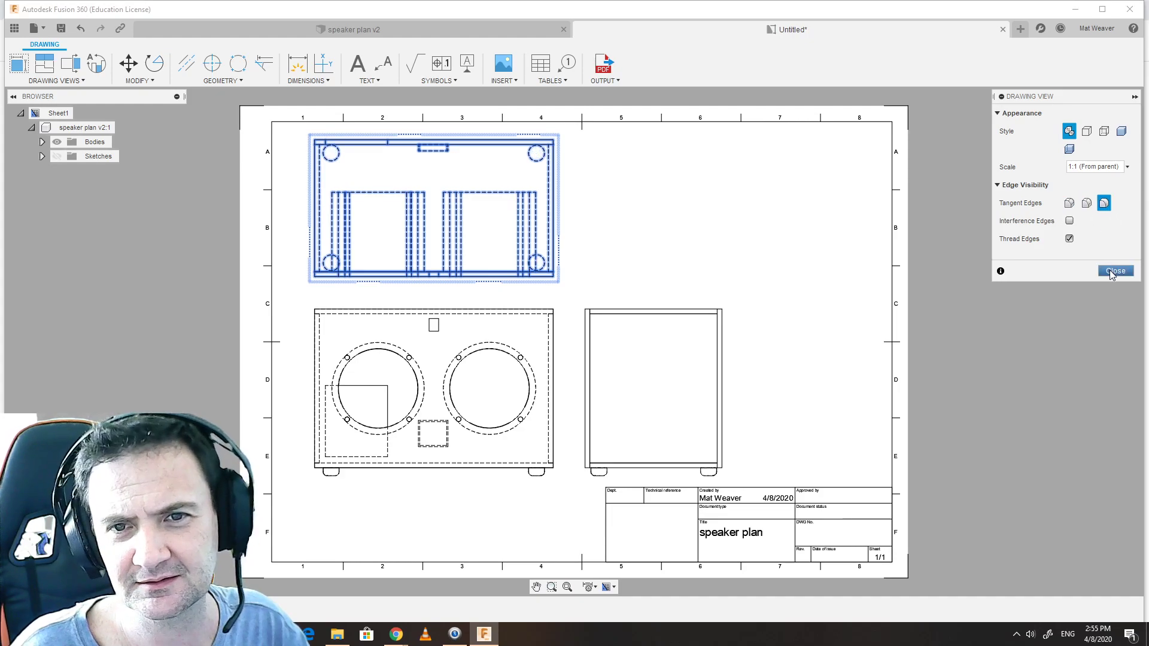
pyautogui.click(1114, 271)
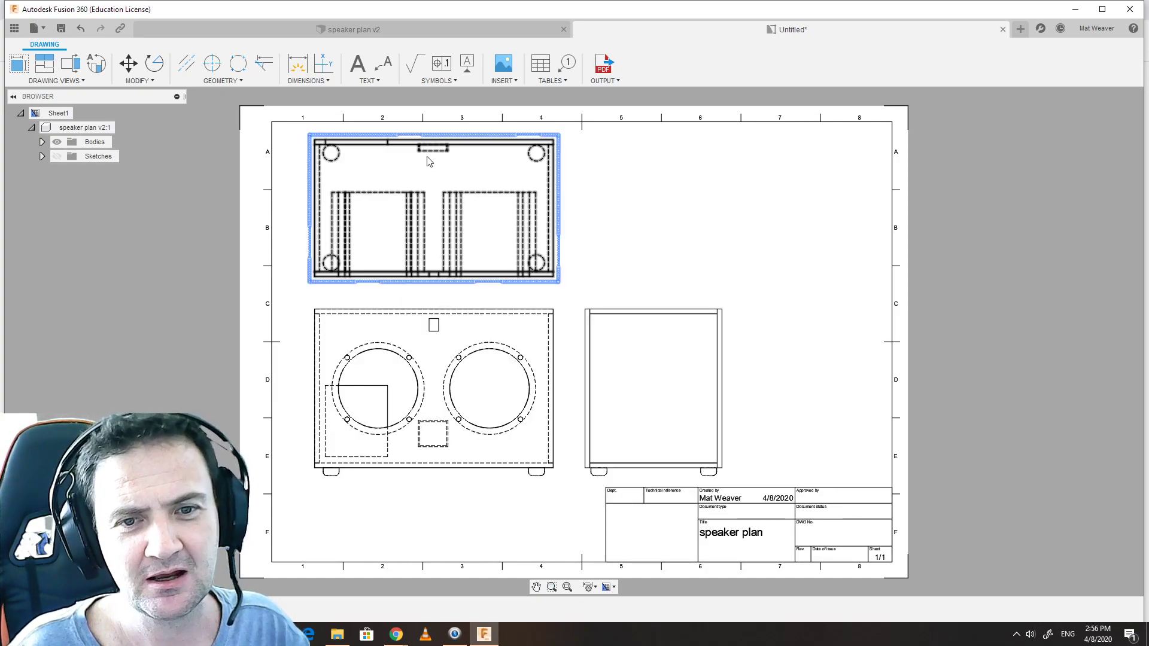
# Step: Project an isometric view from the front view onto the sheet's top right
pyautogui.click(45, 62)
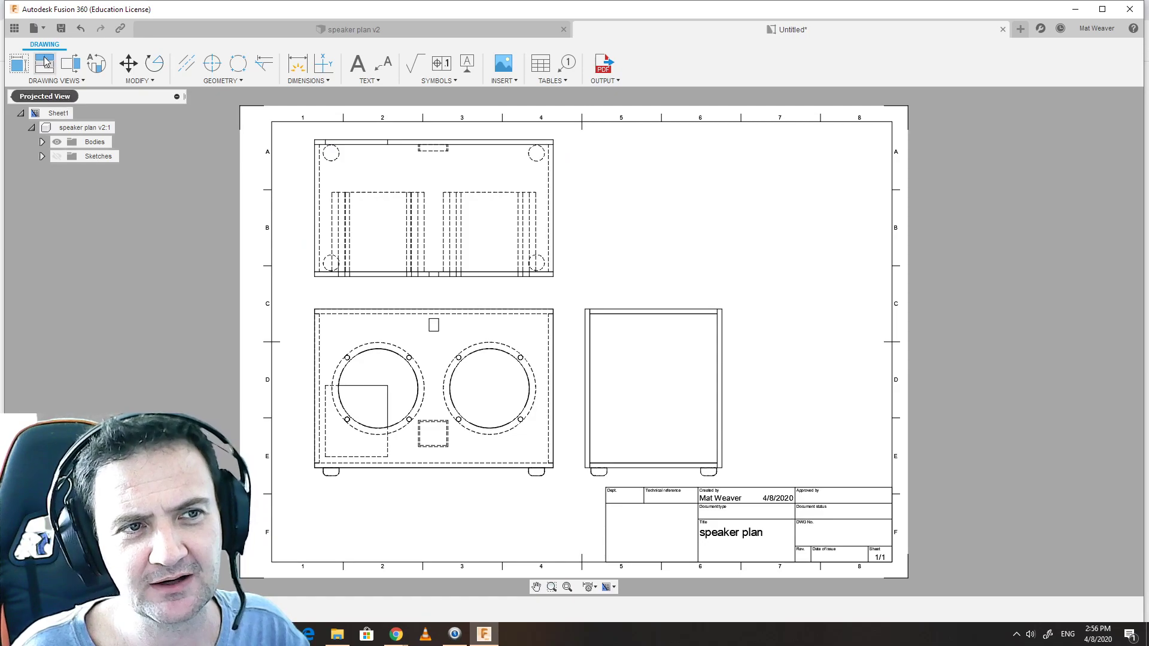
pyautogui.click(437, 388)
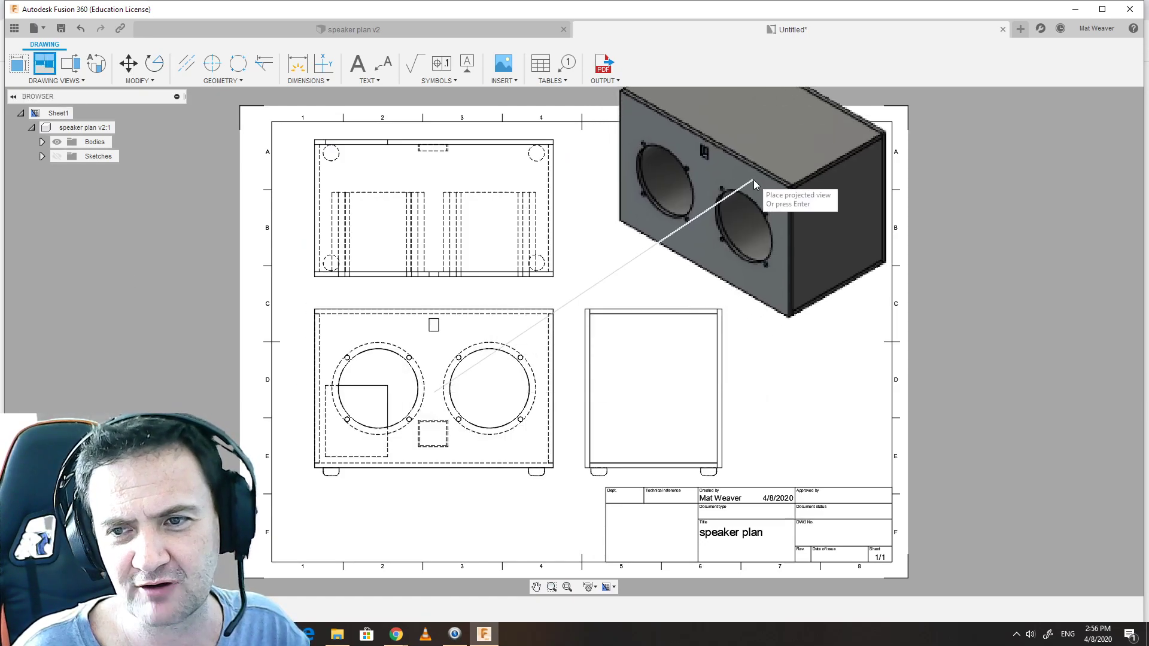
pyautogui.click(794, 214)
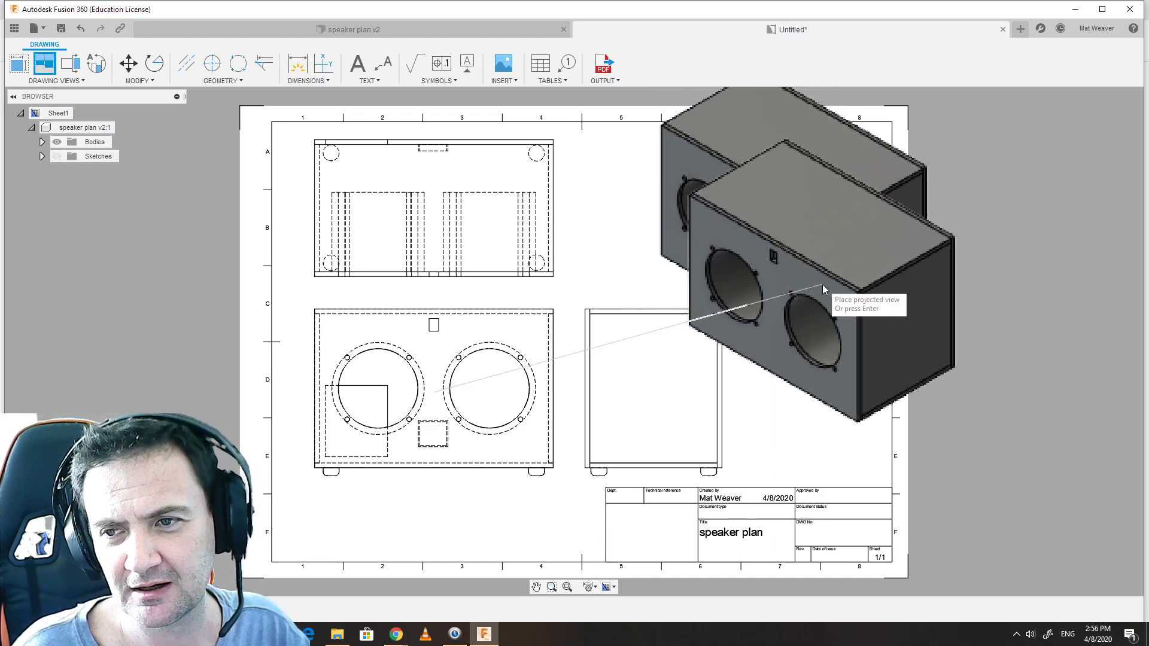
pyautogui.press('Return')
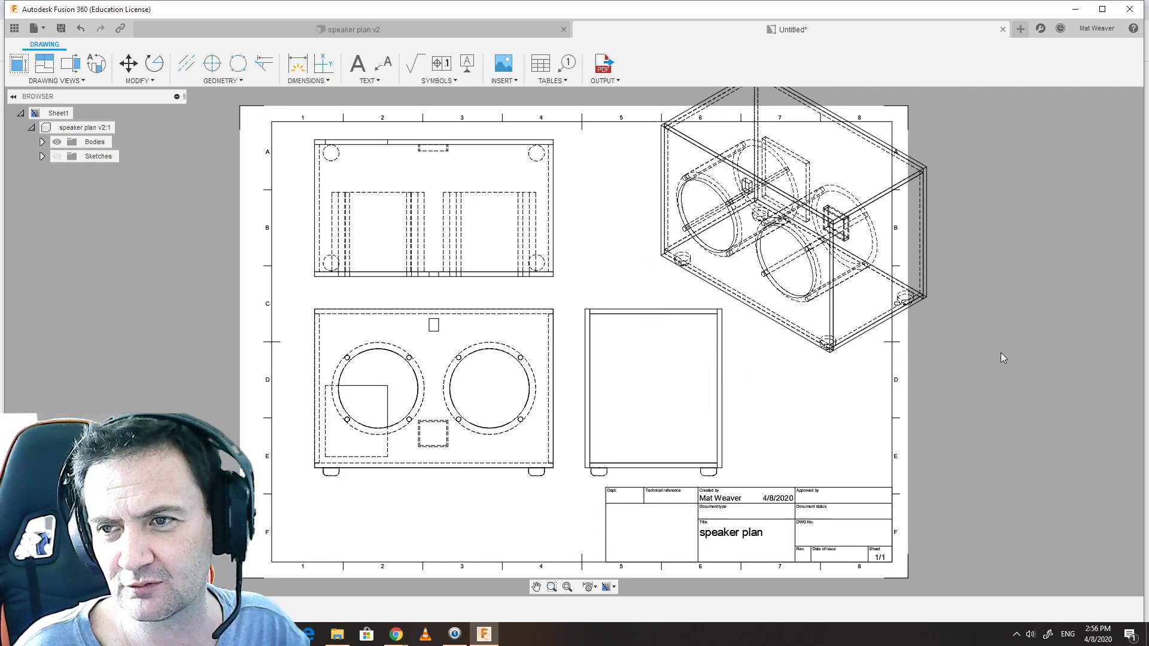
# Step: Make the isometric view shaded at 1:2 and drag it left beside the top view
pyautogui.doubleClick(808, 211)
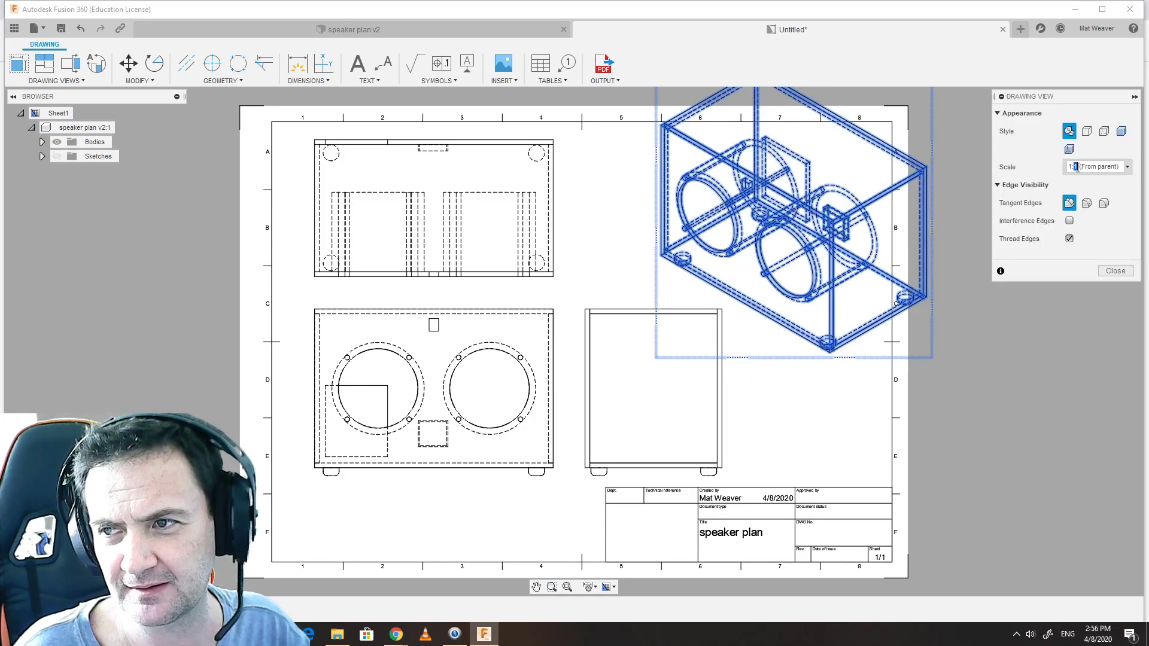
pyautogui.write('2')
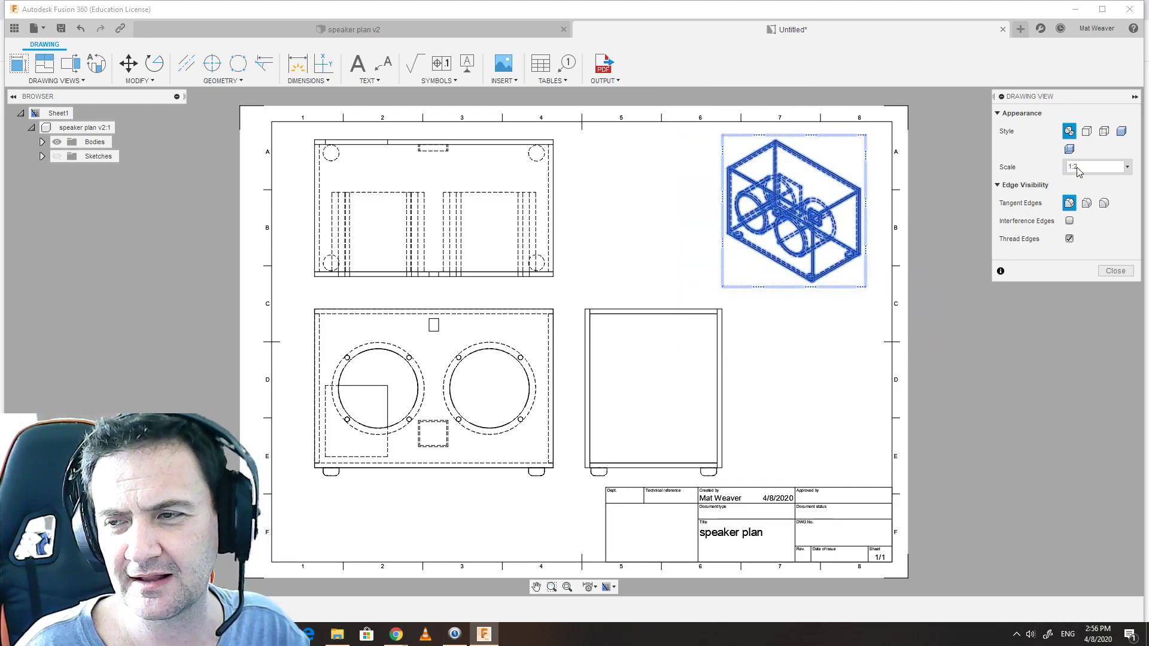
pyautogui.click(1087, 131)
pyautogui.click(1121, 131)
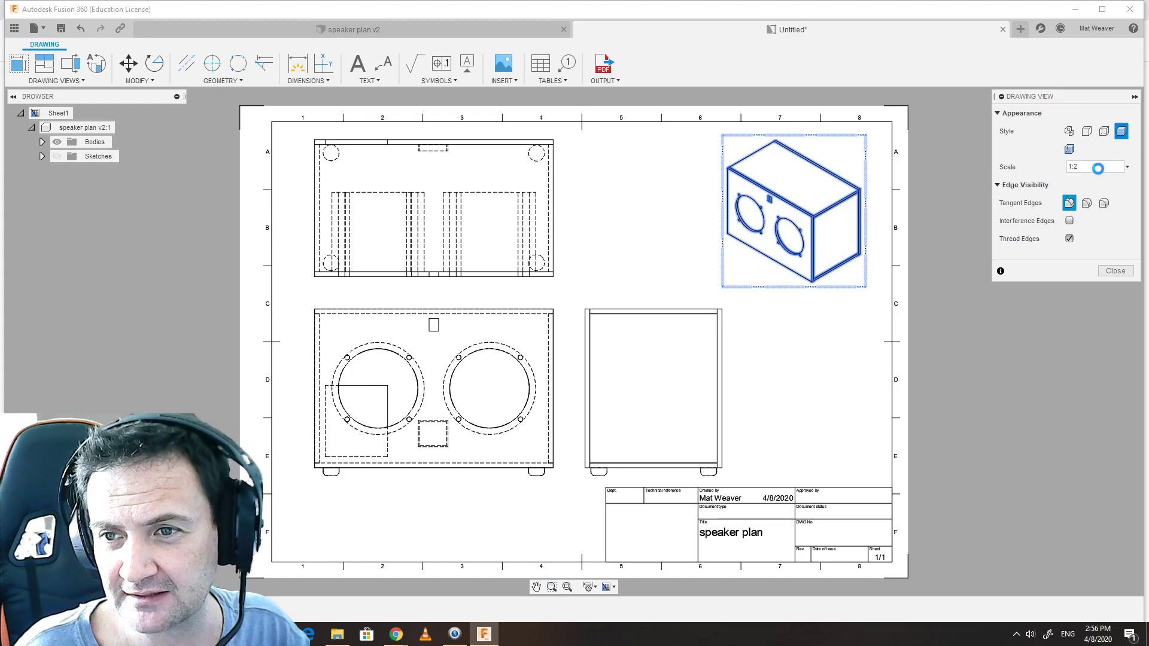
pyautogui.click(1116, 271)
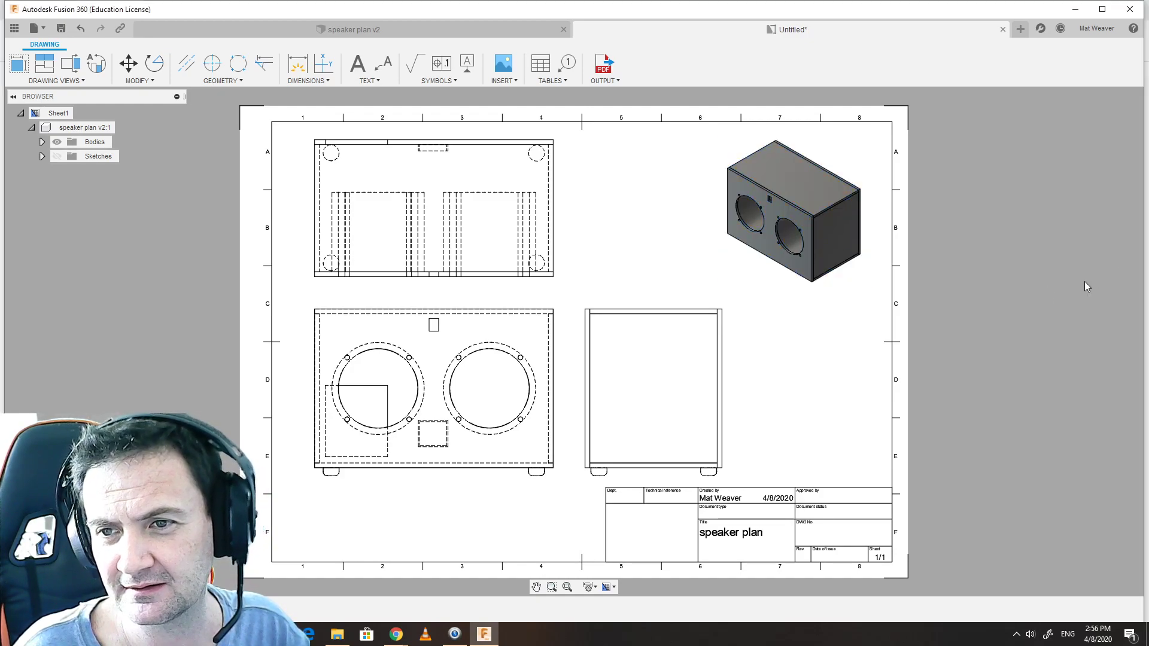
pyautogui.moveTo(794, 212); pyautogui.dragTo(652, 213)
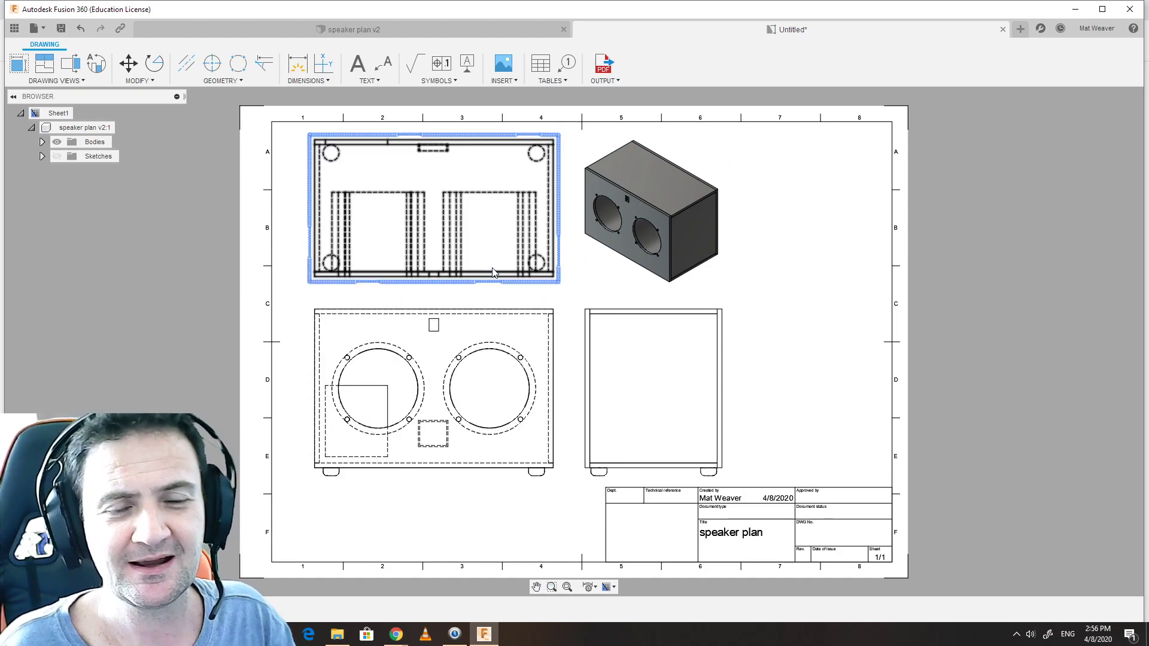
# Step: Add the 96 height dimension by the top view and the 100 height on the front view
pyautogui.click(295, 64)
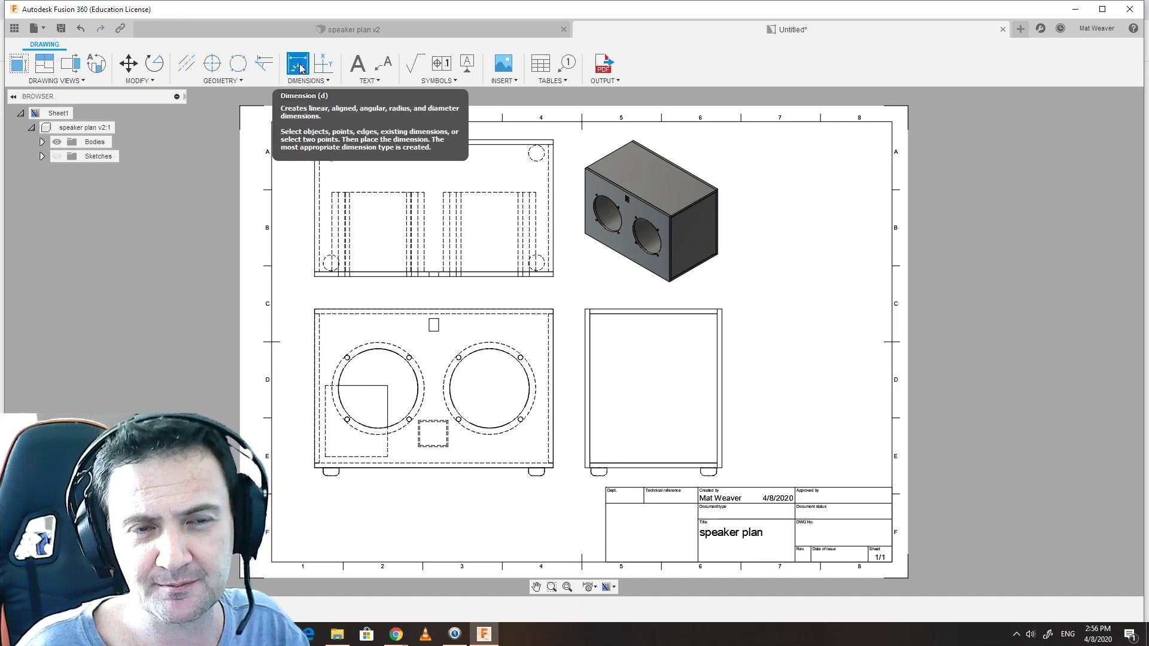
pyautogui.click(303, 80)
pyautogui.click(302, 96)
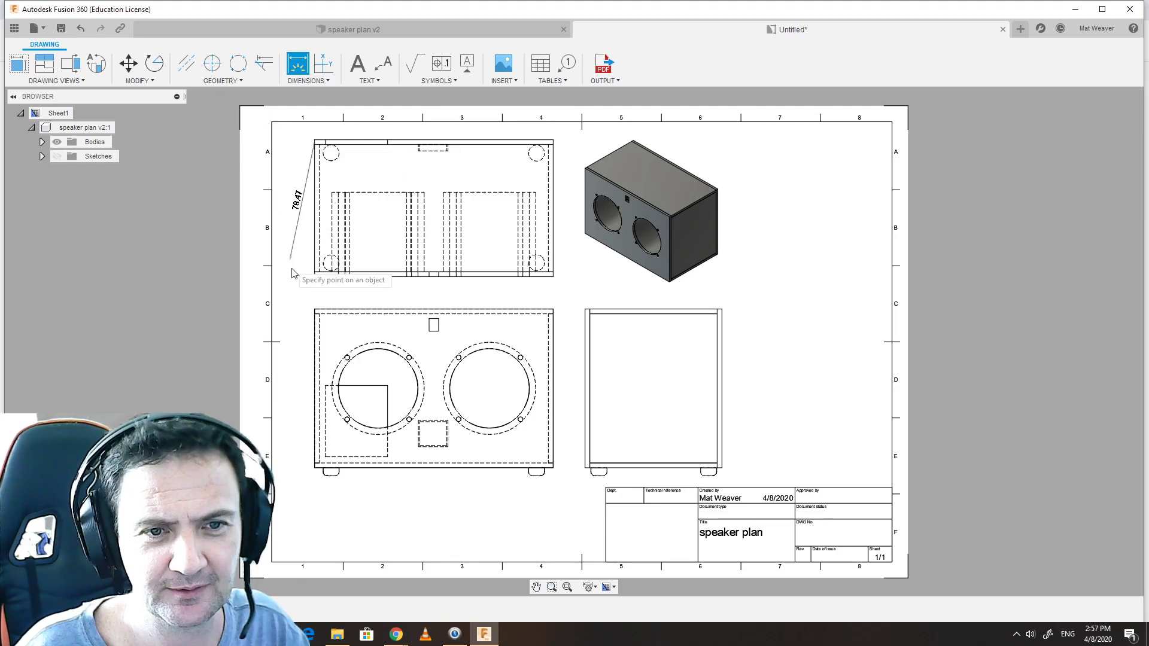
pyautogui.click(297, 223)
pyautogui.click(315, 310)
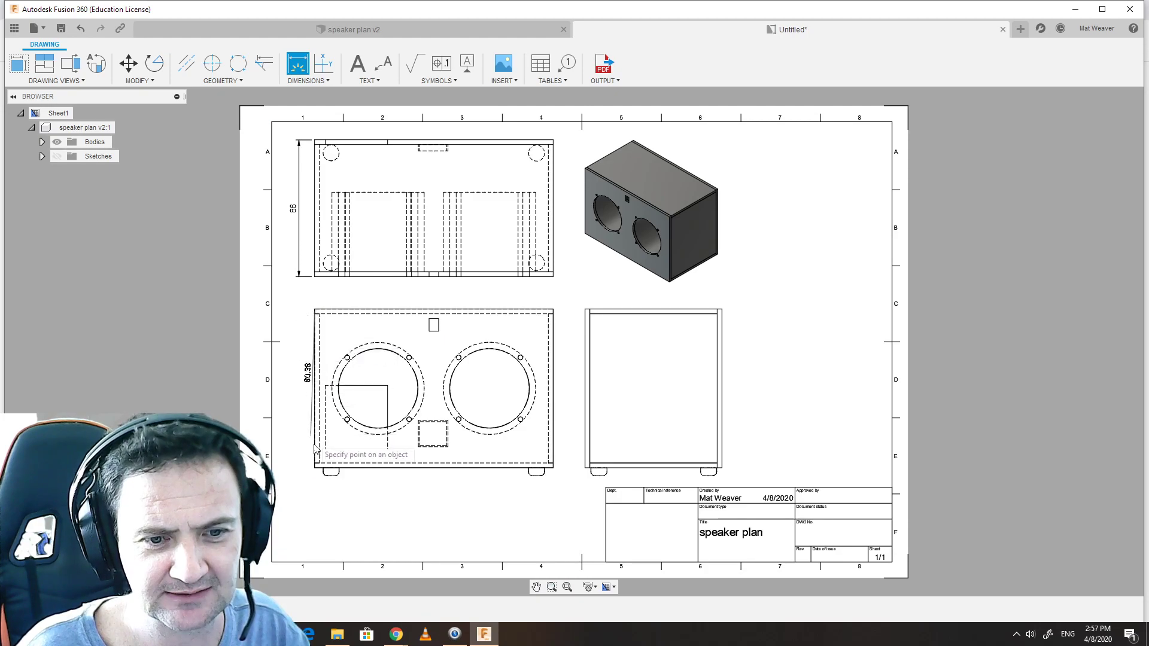
pyautogui.click(315, 468)
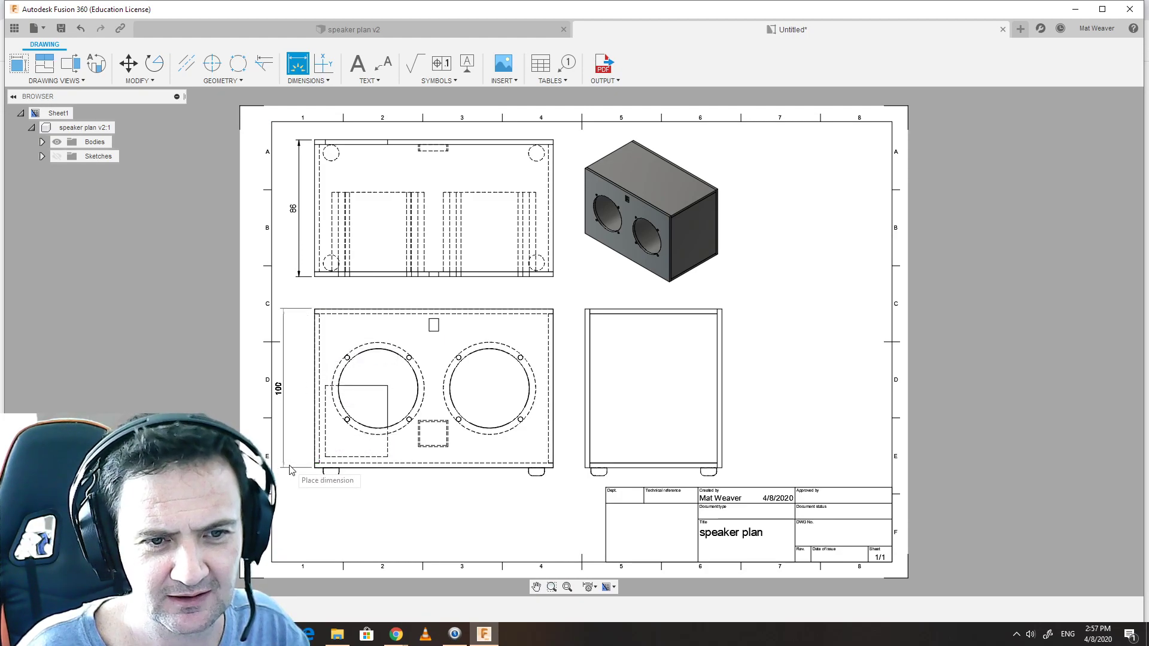
pyautogui.click(291, 470)
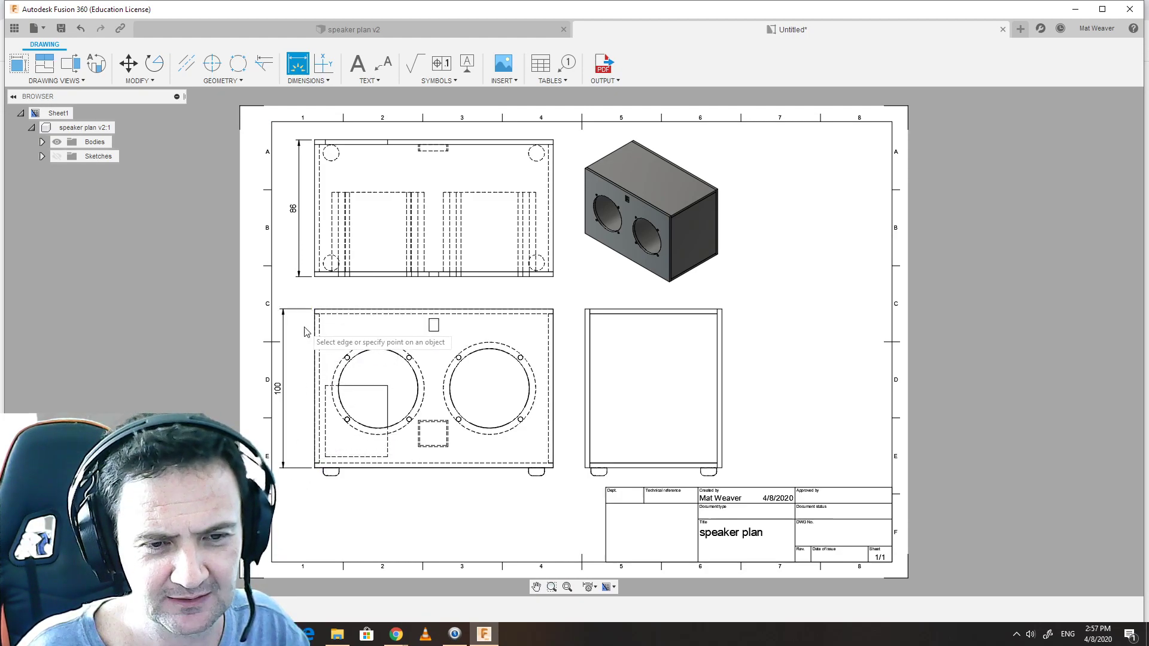
# Step: Dimension the 94 inner height beside the 100 on the front view
pyautogui.scroll(5, 305, 329)
pyautogui.click(315, 310)
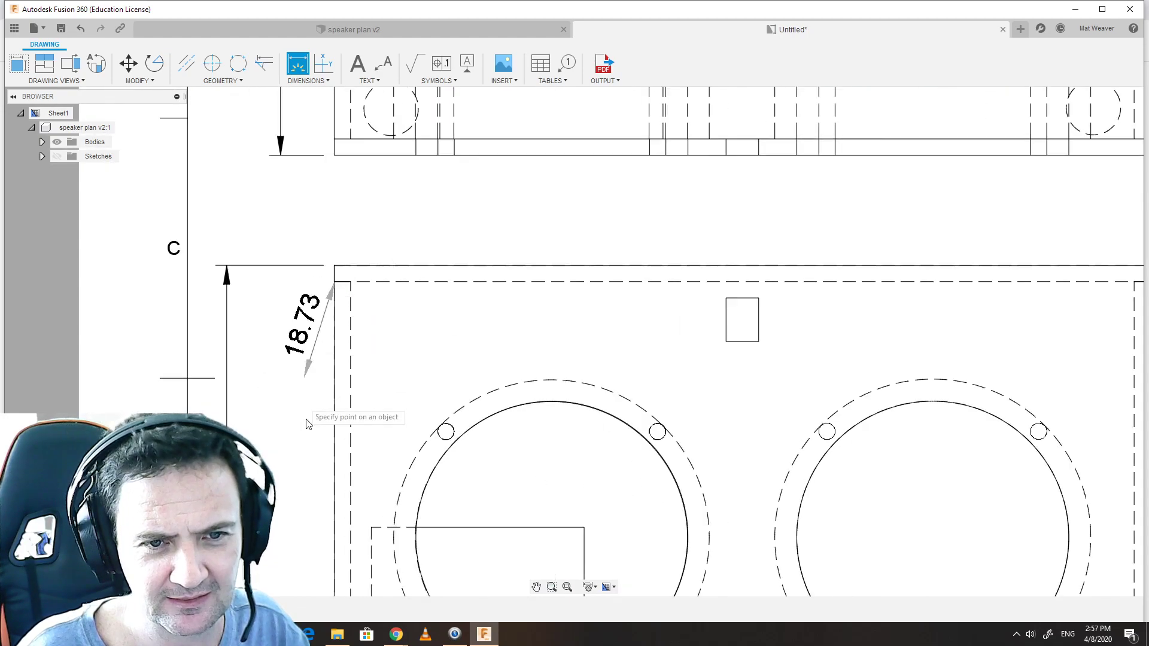
pyautogui.scroll(-5, 307, 424)
pyautogui.scroll(3, 312, 414)
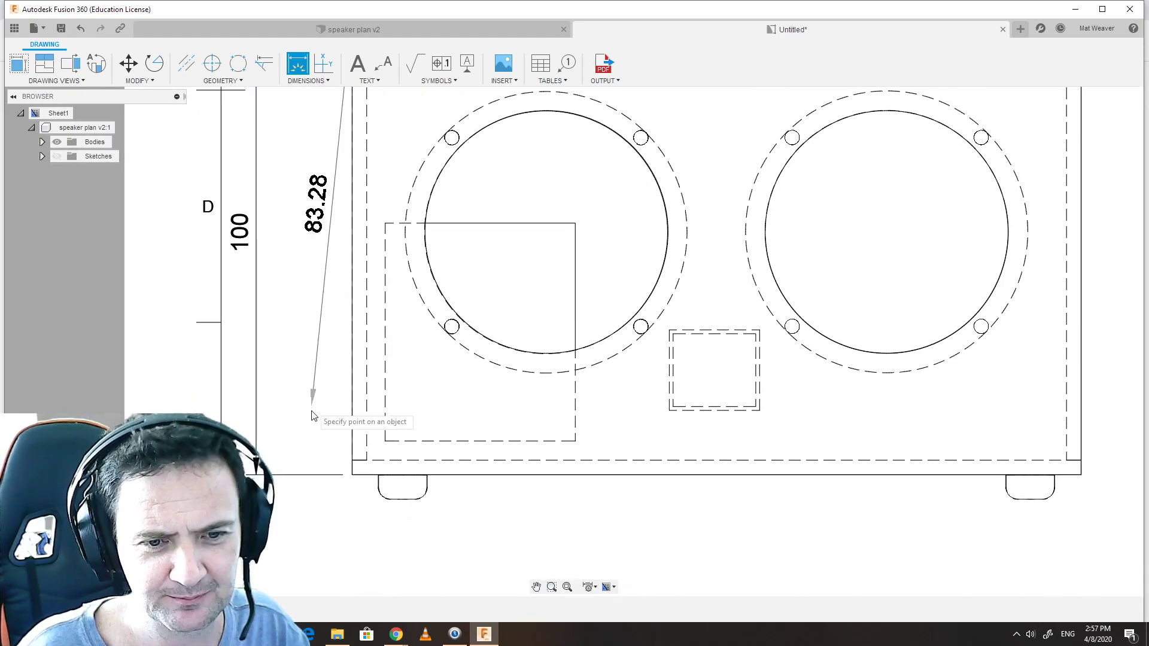
pyautogui.click(353, 461)
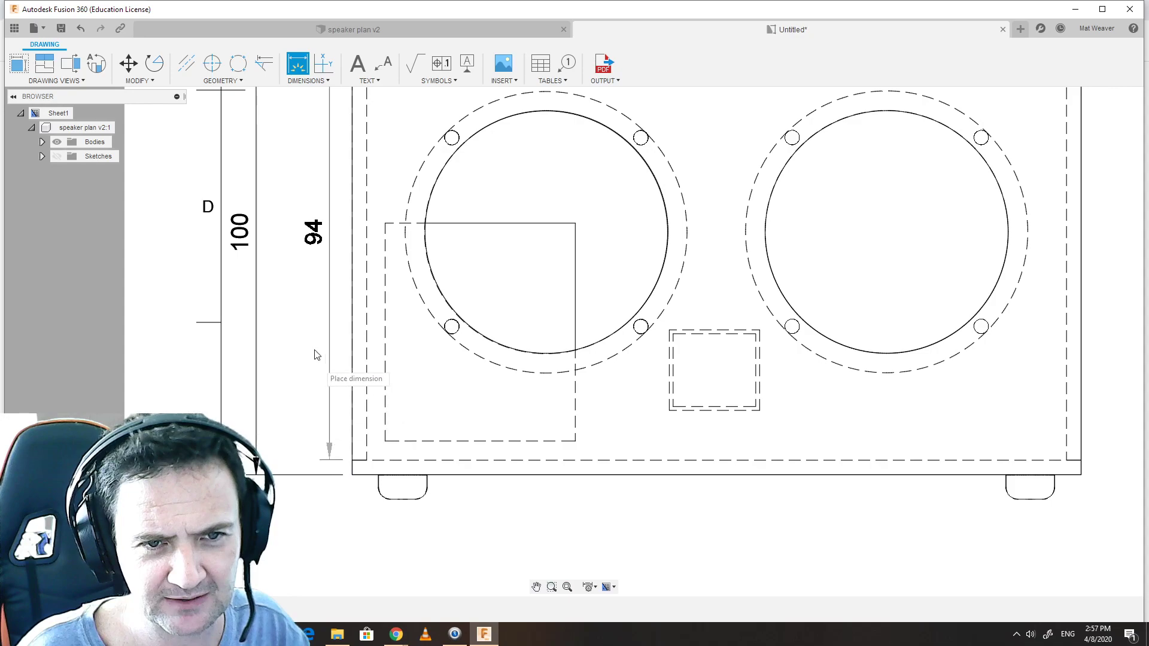
pyautogui.click(308, 293)
pyautogui.scroll(-5, 353, 301)
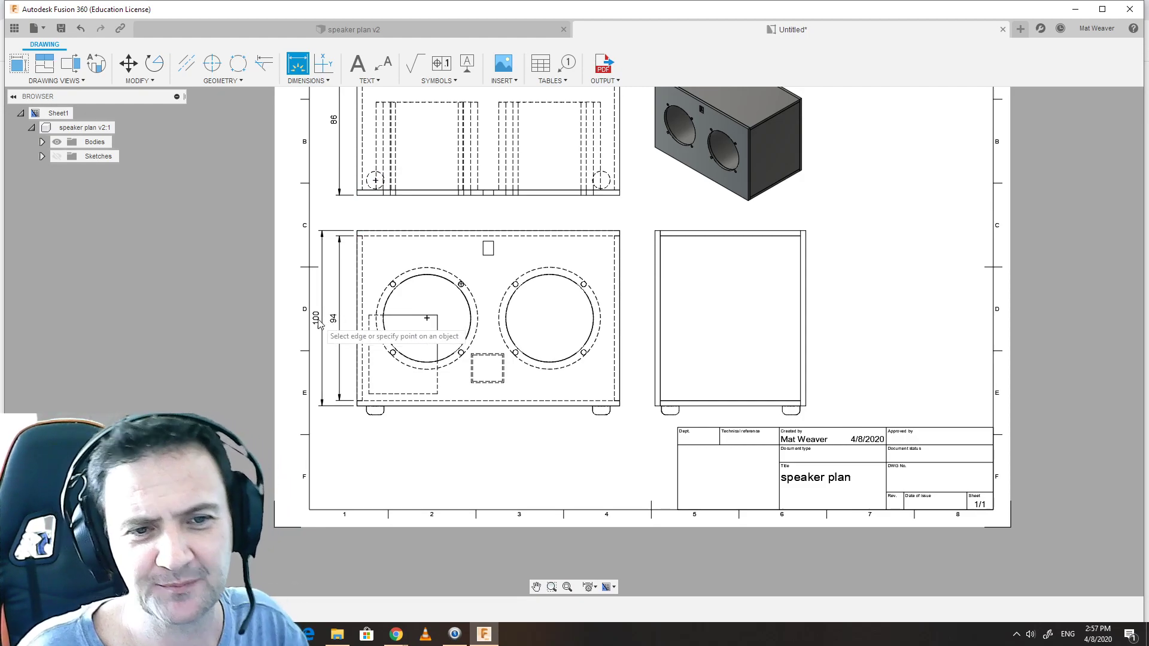
# Step: Add the 3 bottom-thickness dimension to the front view
pyautogui.click(377, 232)
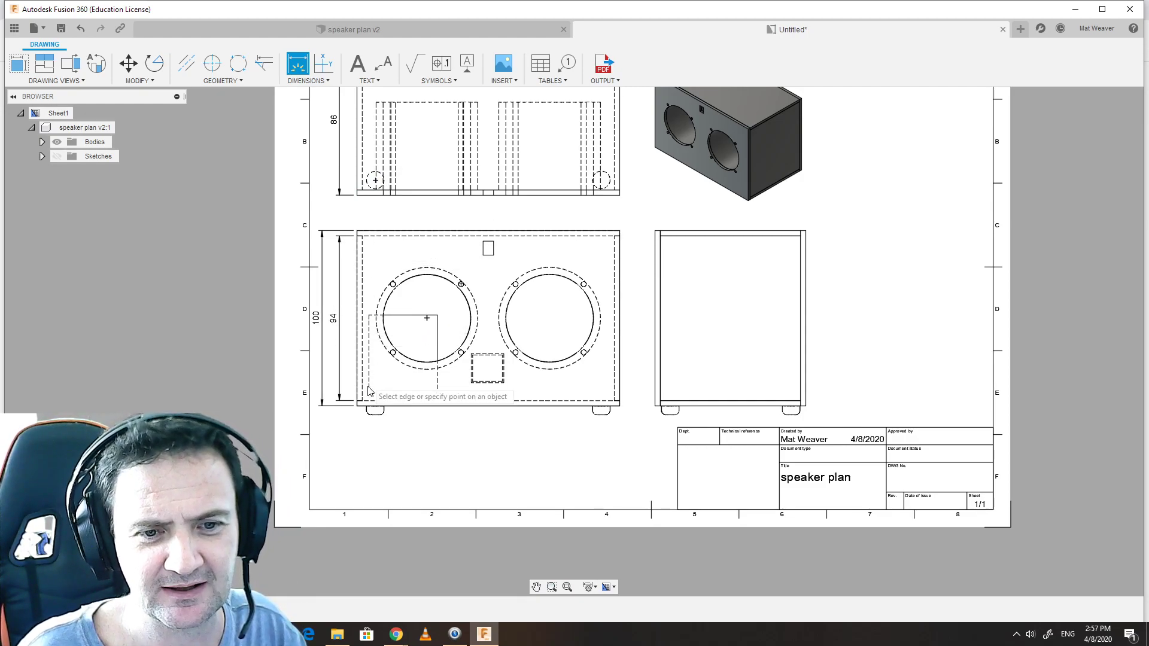
pyautogui.click(380, 407)
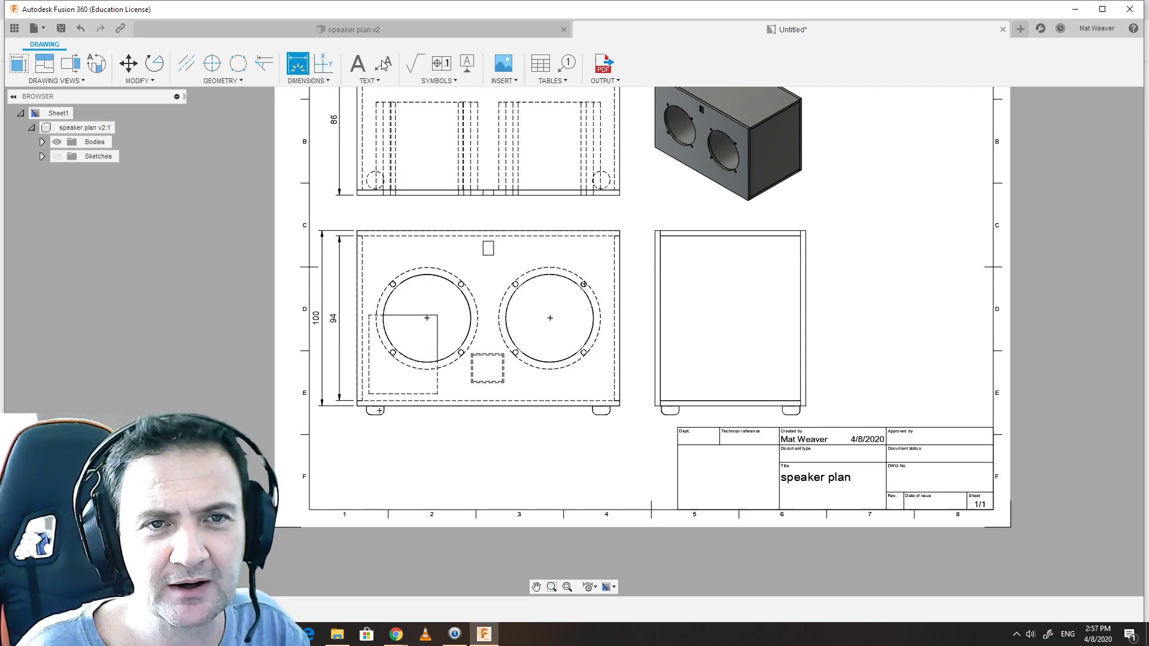
pyautogui.scroll(3, 368, 461)
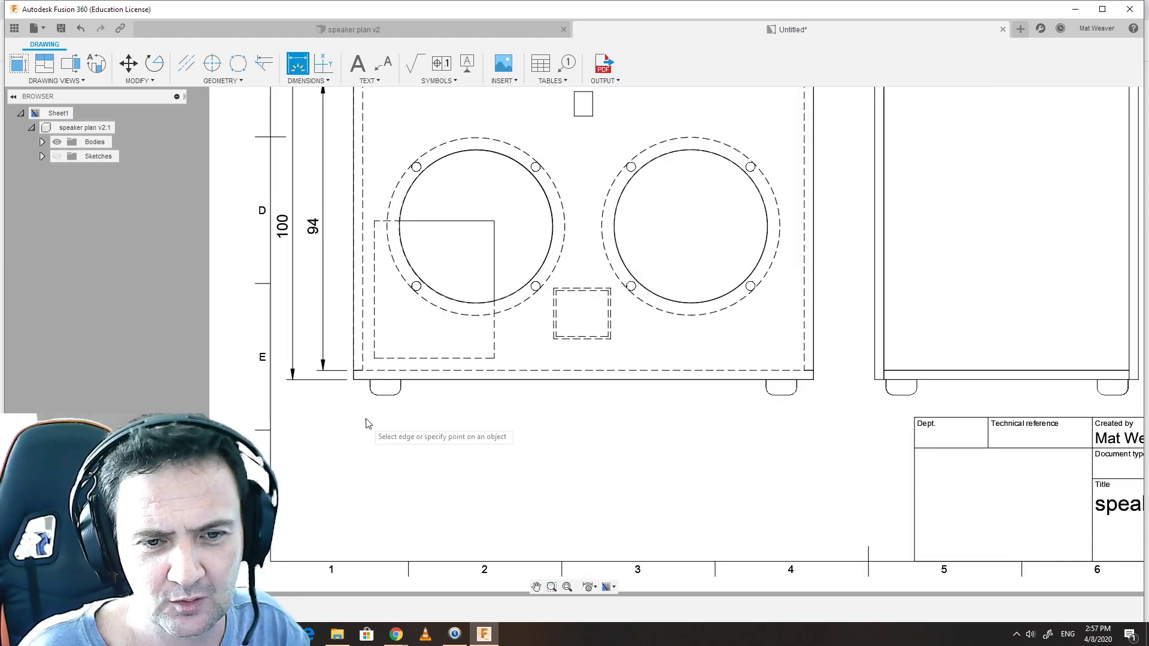
pyautogui.click(354, 370)
pyautogui.click(354, 379)
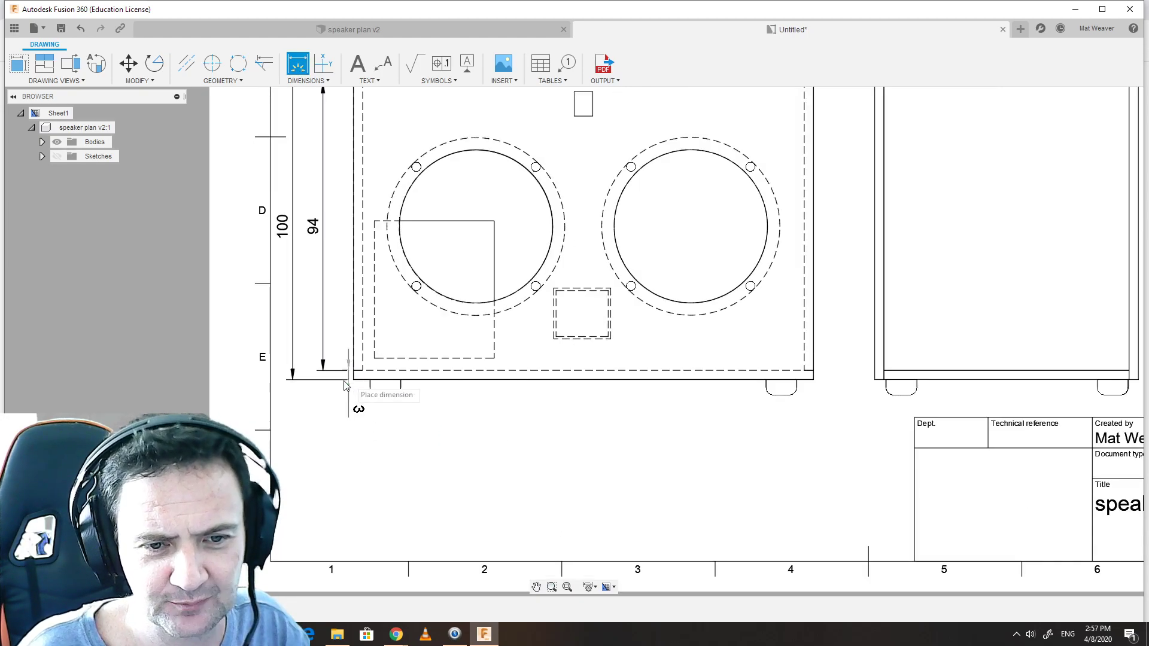
pyautogui.click(326, 407)
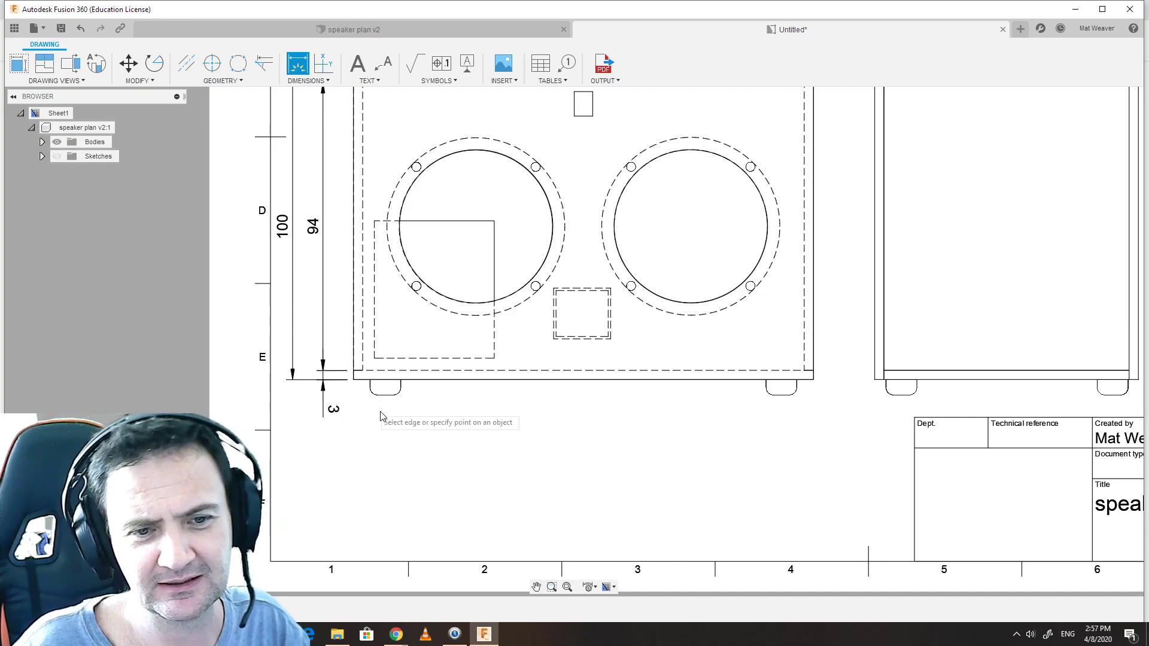
pyautogui.click(323, 389)
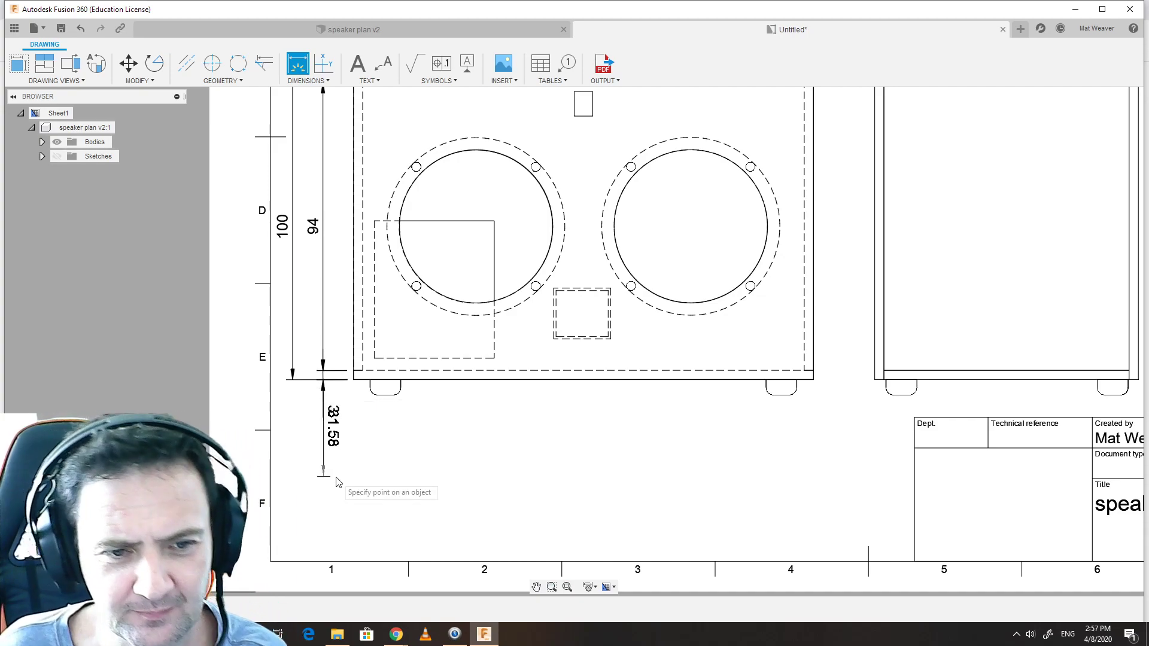
pyautogui.press('Escape')
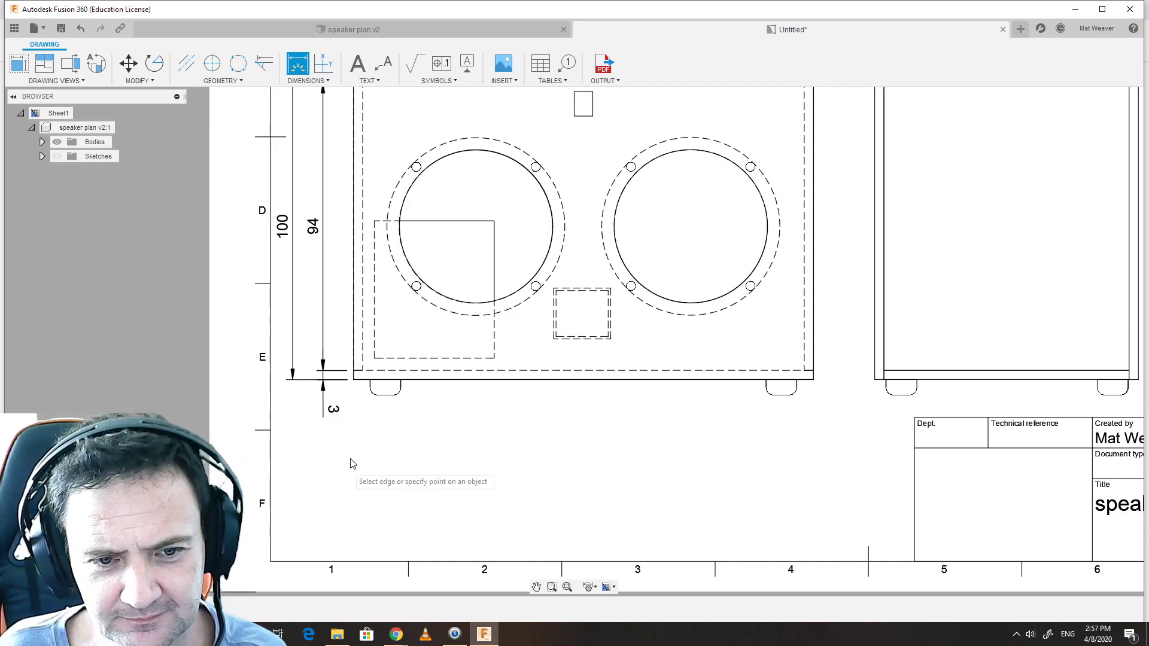
pyautogui.click(325, 395)
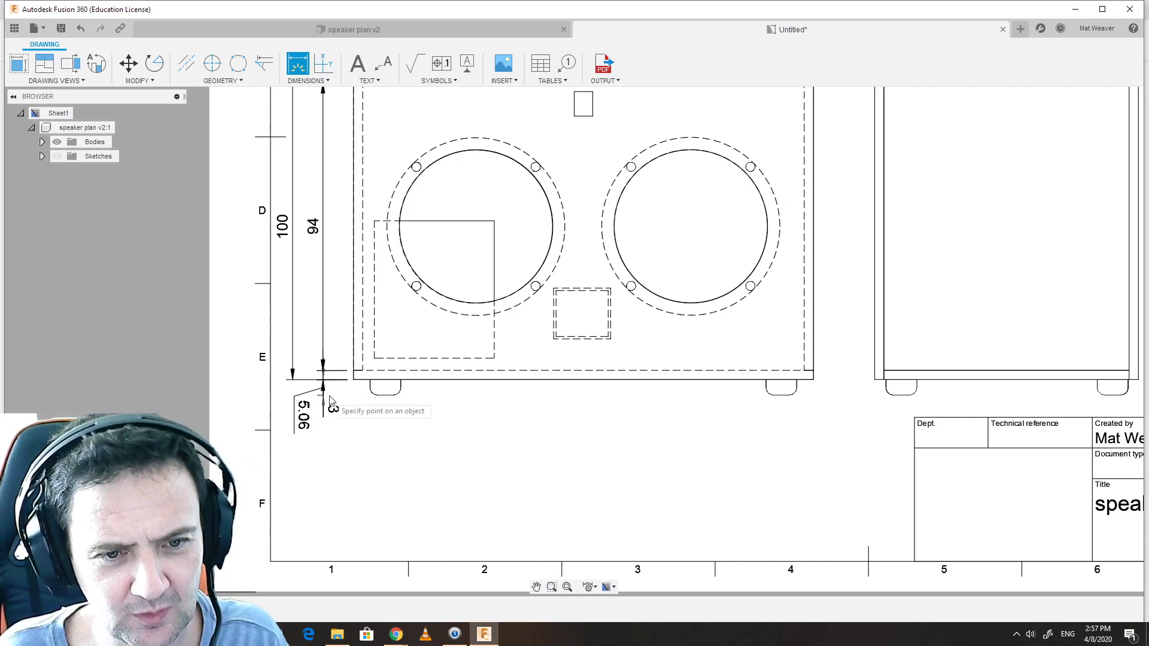
pyautogui.press('Escape')
pyautogui.press('Escape')
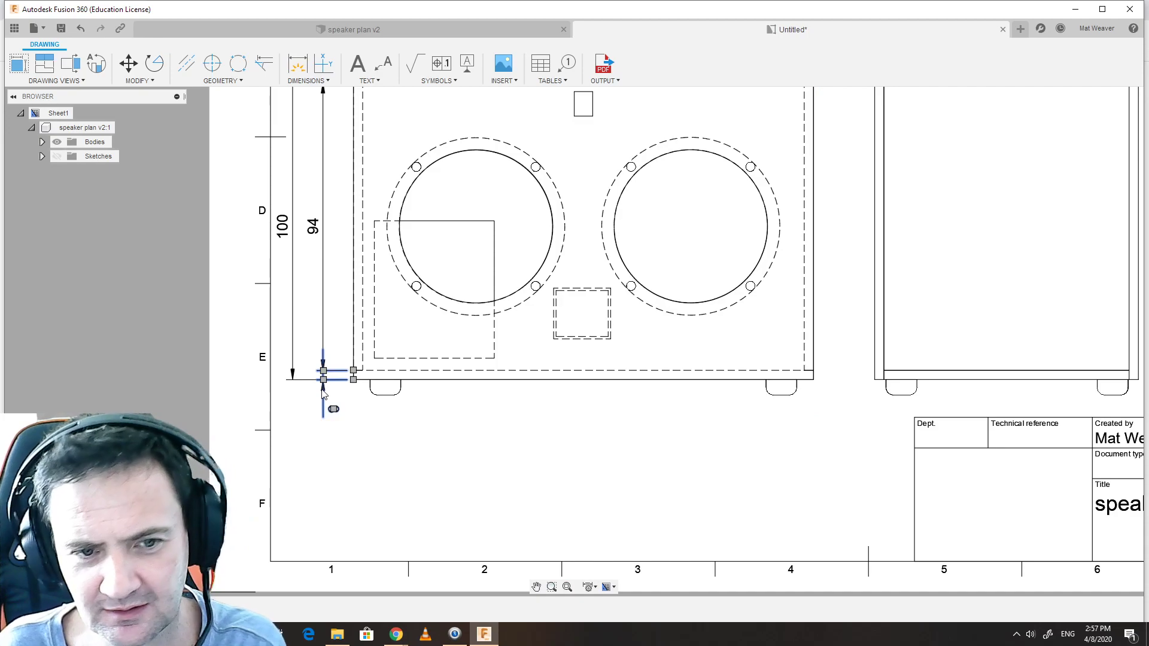
# Step: Add an 'MDF 3mm' leader note pointing to the side view's top-right corner
pyautogui.click(383, 63)
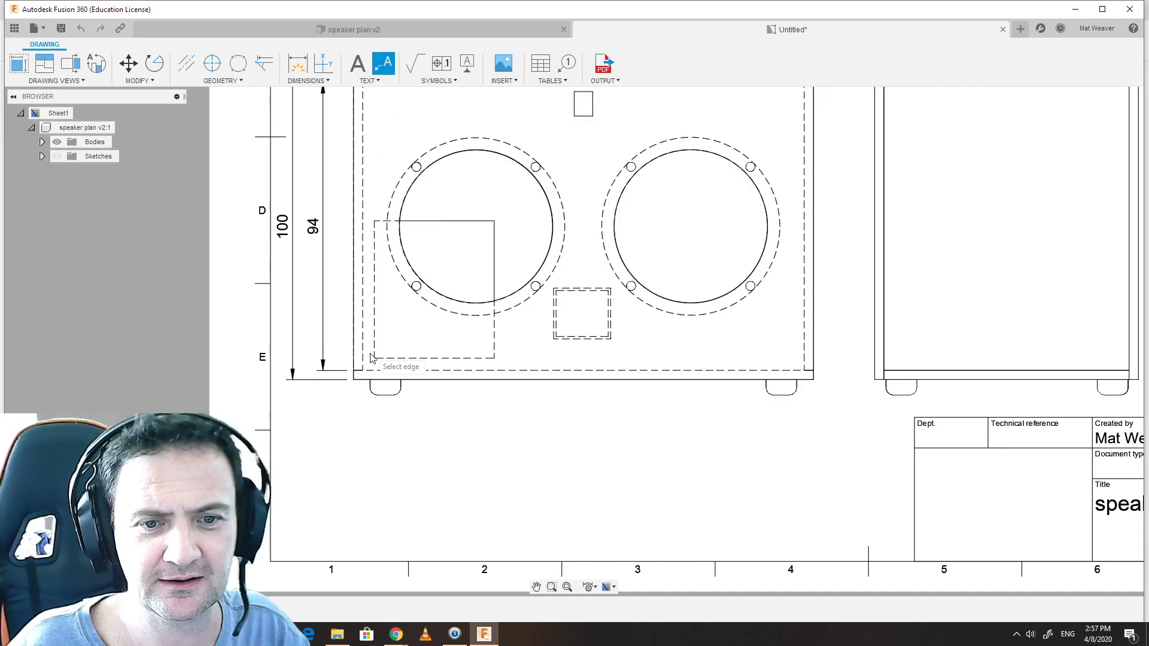
pyautogui.scroll(-4, 456, 384)
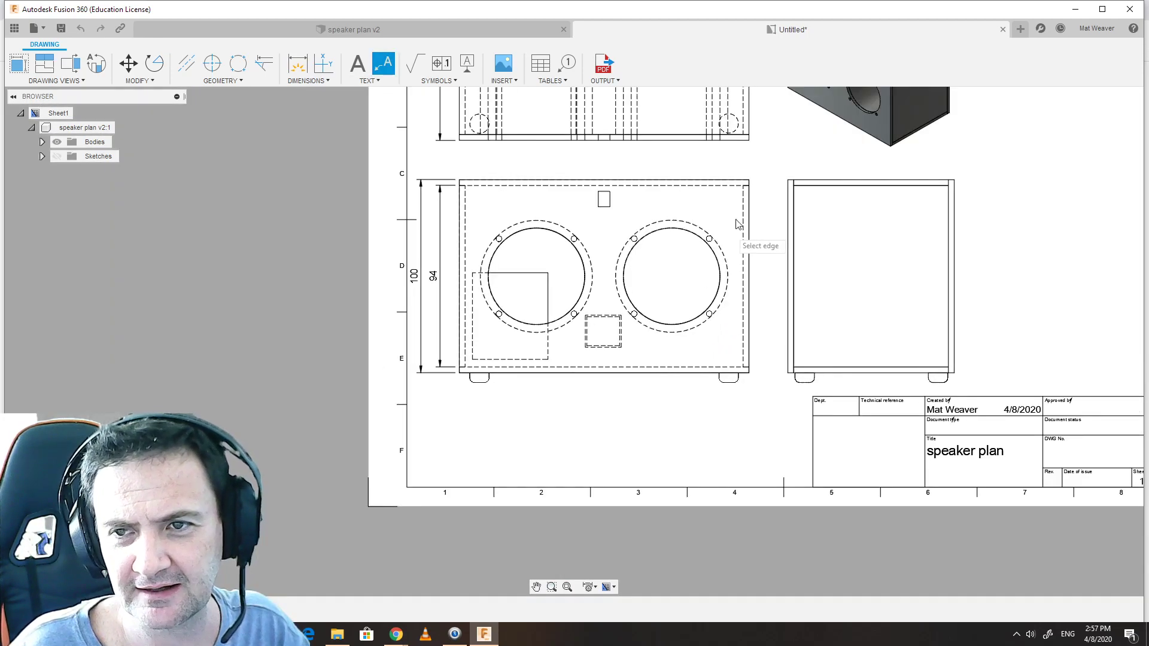
pyautogui.moveTo(684, 127)
pyautogui.mouseDown(button='middle')
pyautogui.moveTo(619, 204)
pyautogui.moveTo(510, 218)
pyautogui.mouseUp(button='middle')
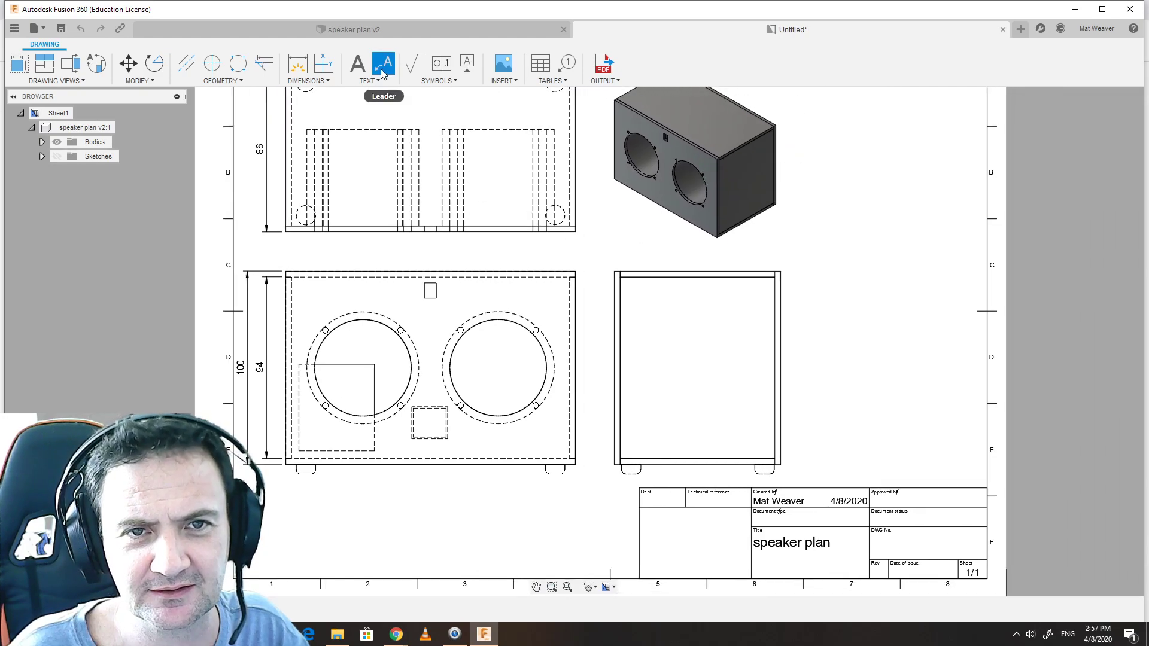
pyautogui.click(777, 275)
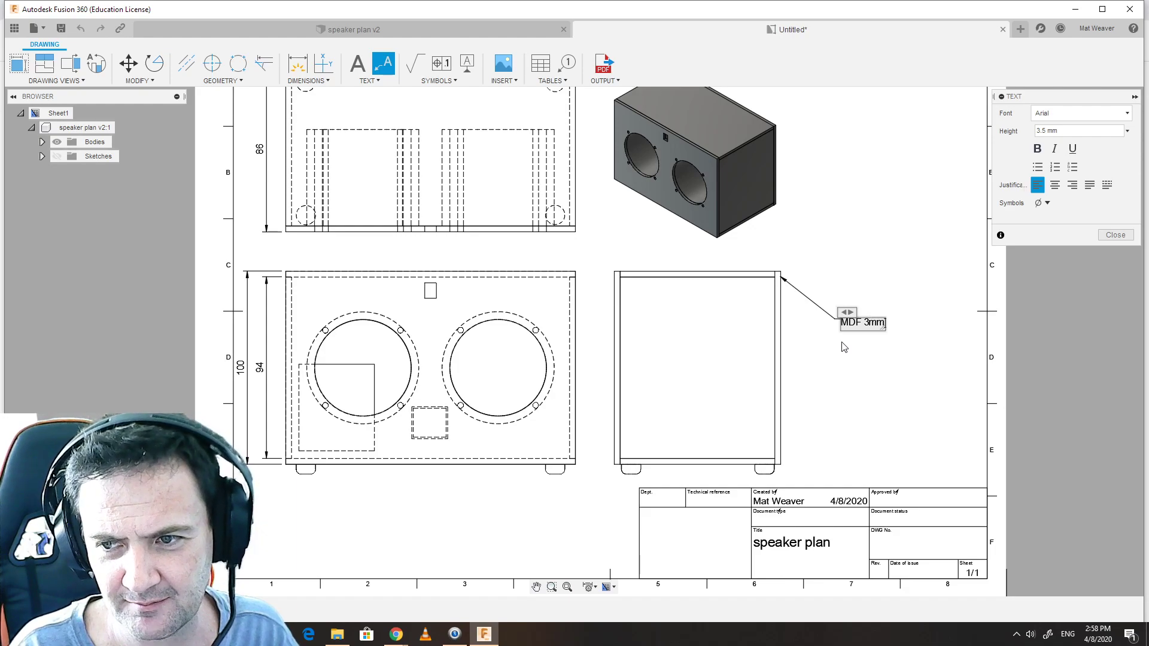
pyautogui.click(843, 347)
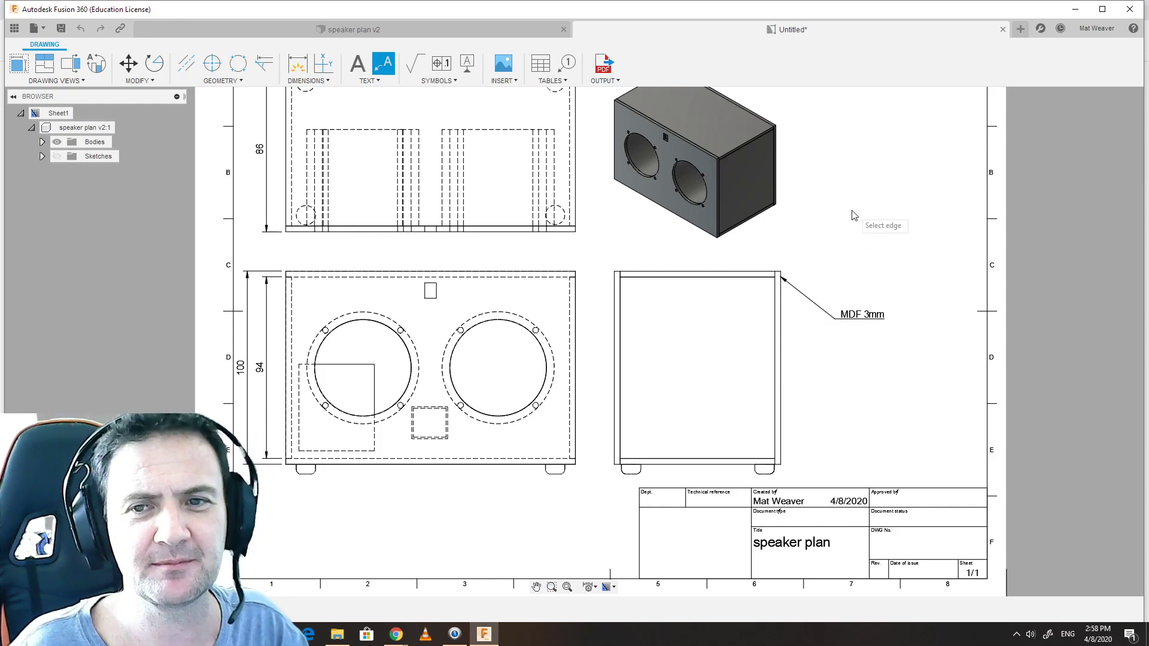
# Step: Dimension the right speaker hole at Ø50 and its dashed bolt circle at Ø58.07
pyautogui.moveTo(854, 216); pyautogui.dragTo(857, 293, button='middle')
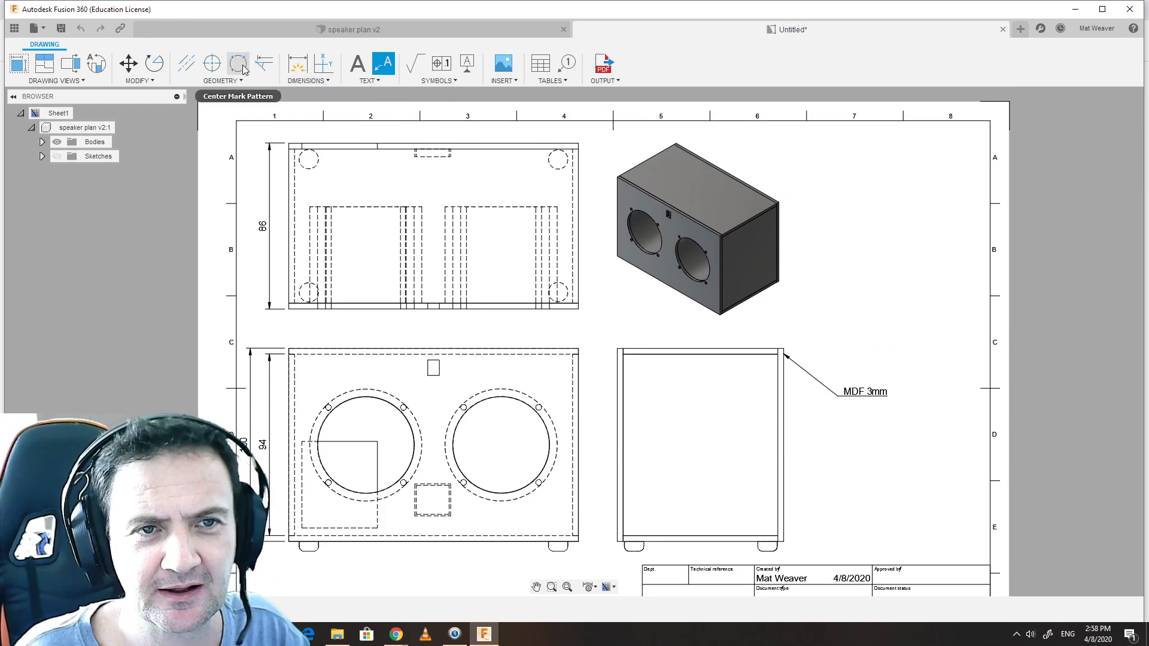
pyautogui.click(298, 69)
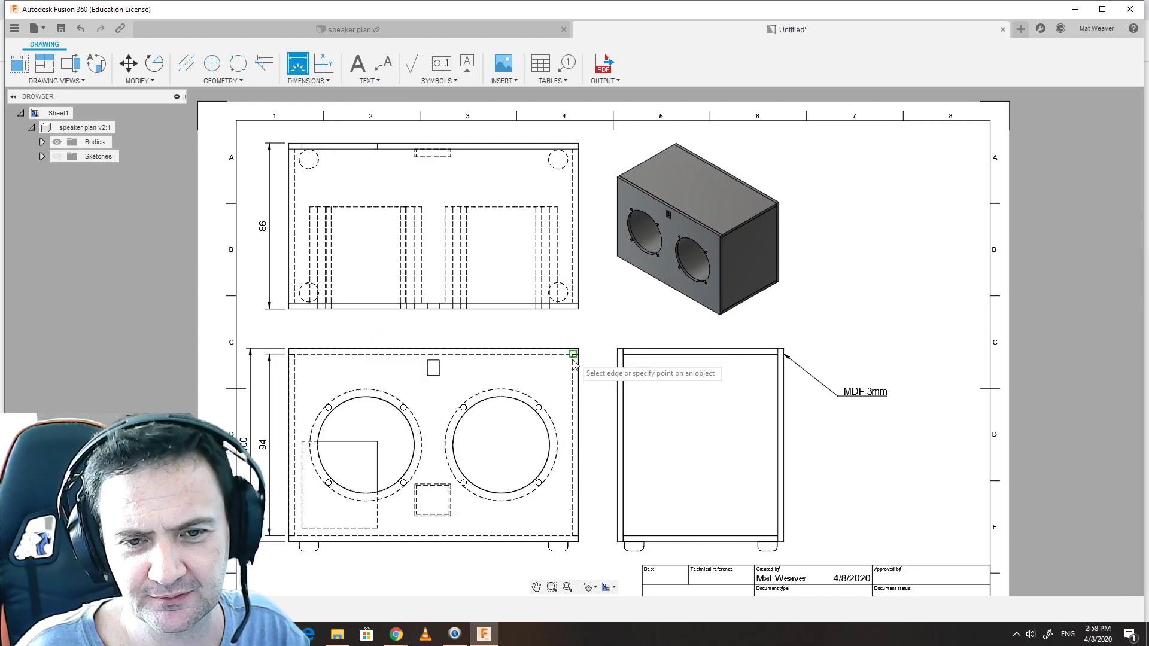
pyautogui.click(497, 494)
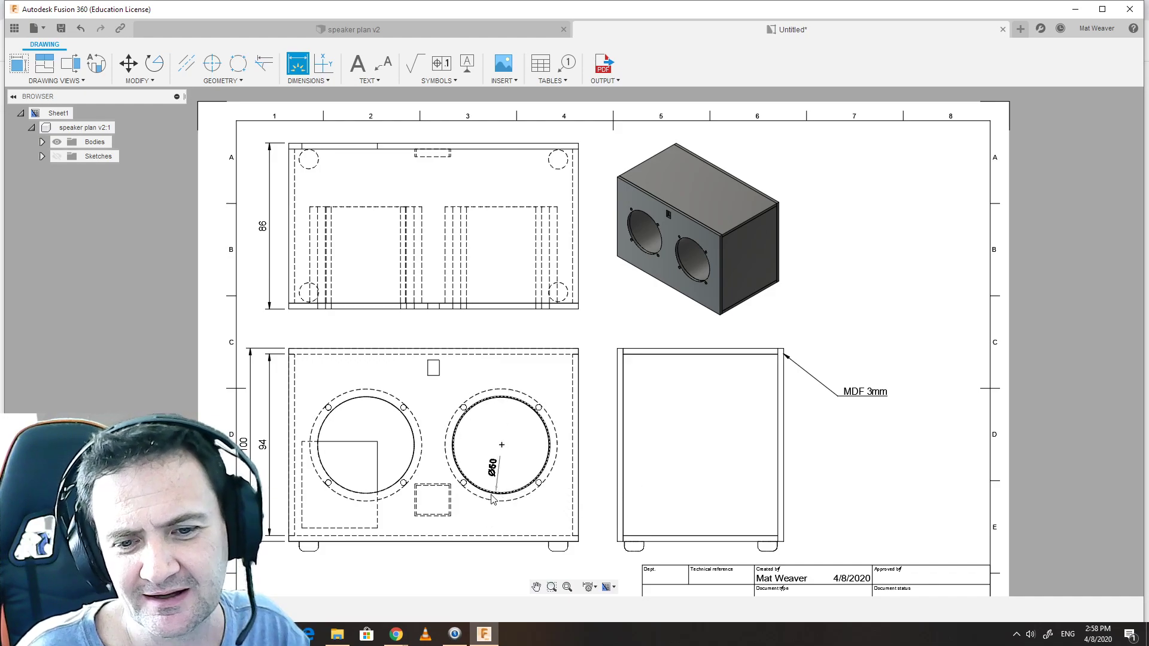
pyautogui.press('Escape')
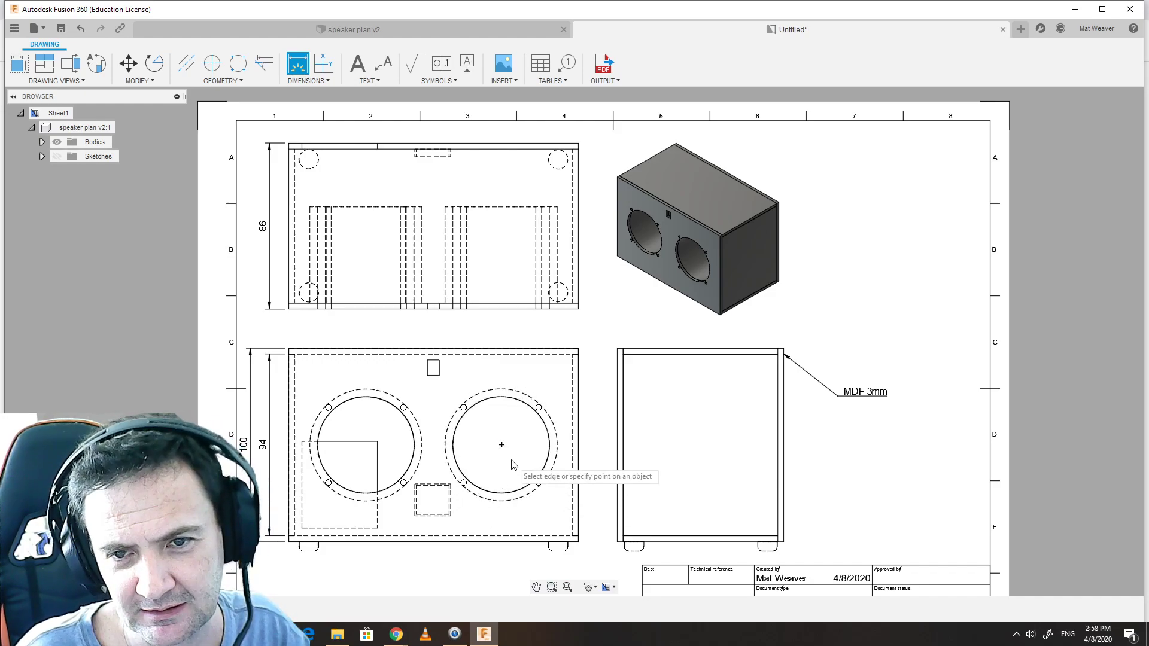
pyautogui.click(535, 482)
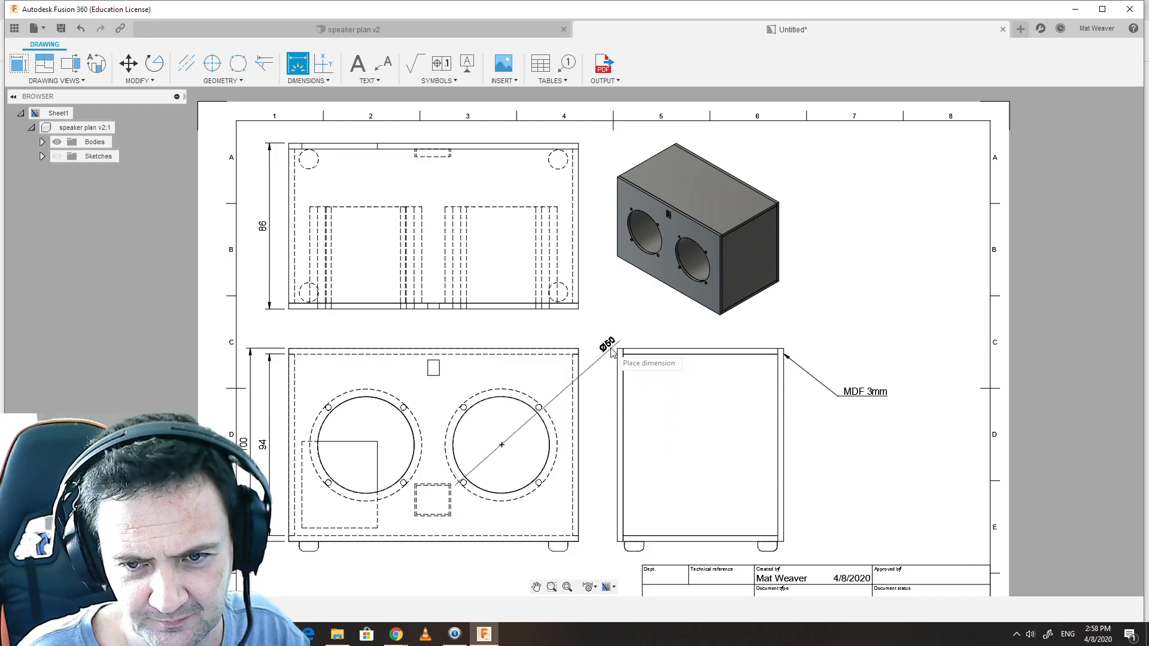
pyautogui.moveTo(475, 544); pyautogui.dragTo(472, 441, button='middle')
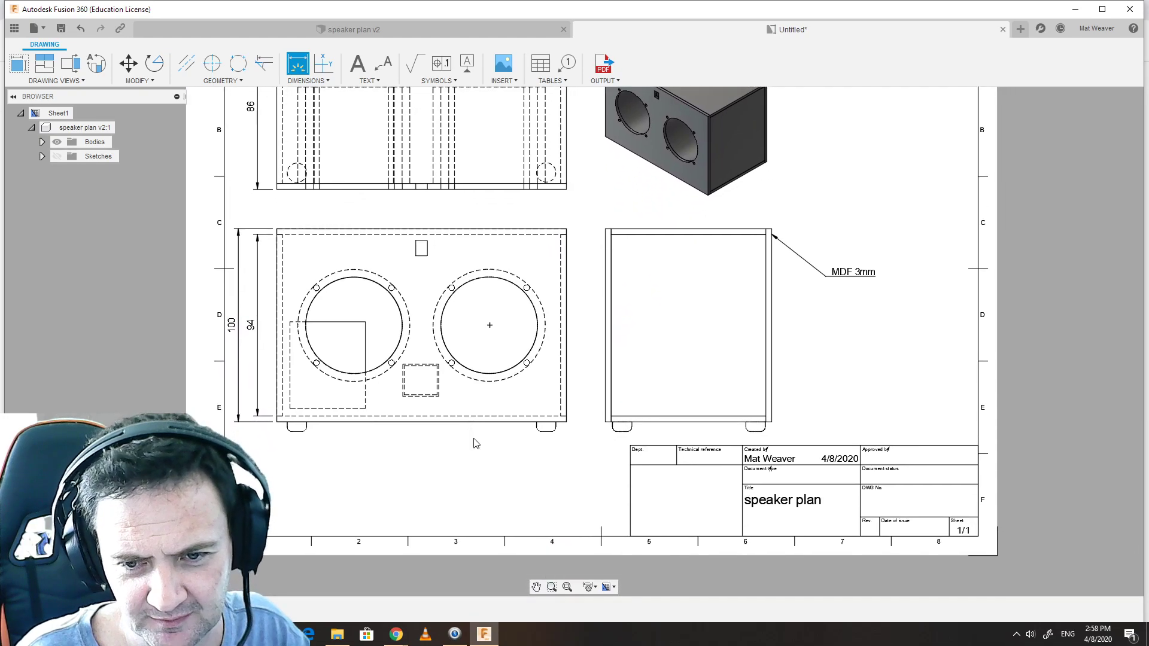
pyautogui.click(595, 452)
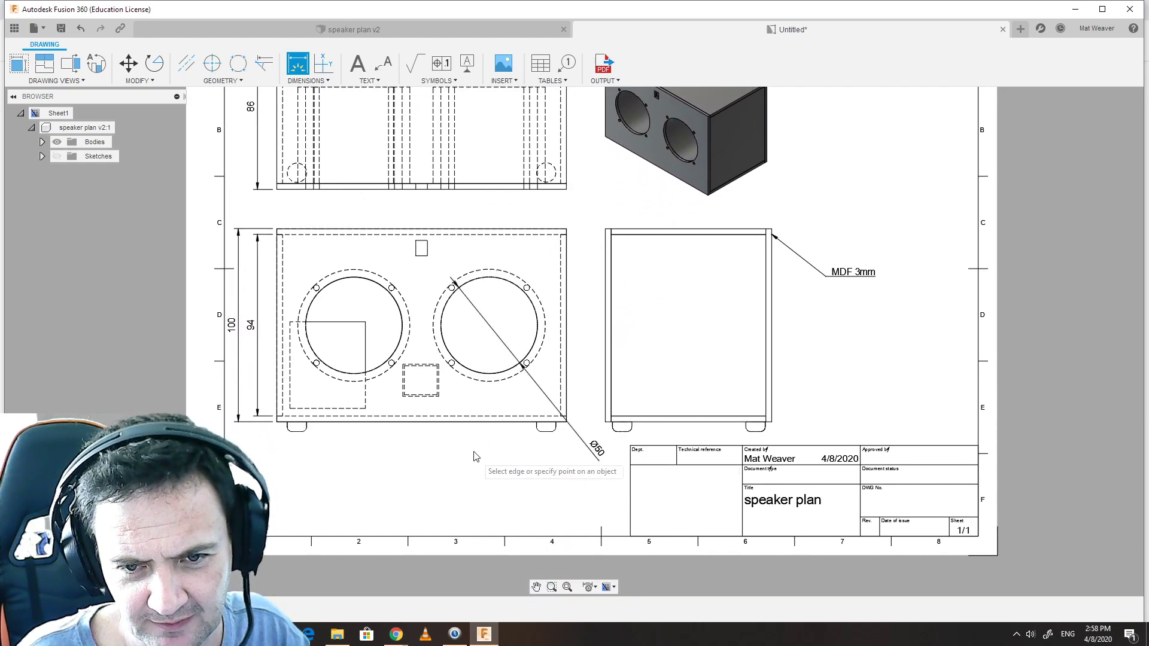
pyautogui.click(525, 370)
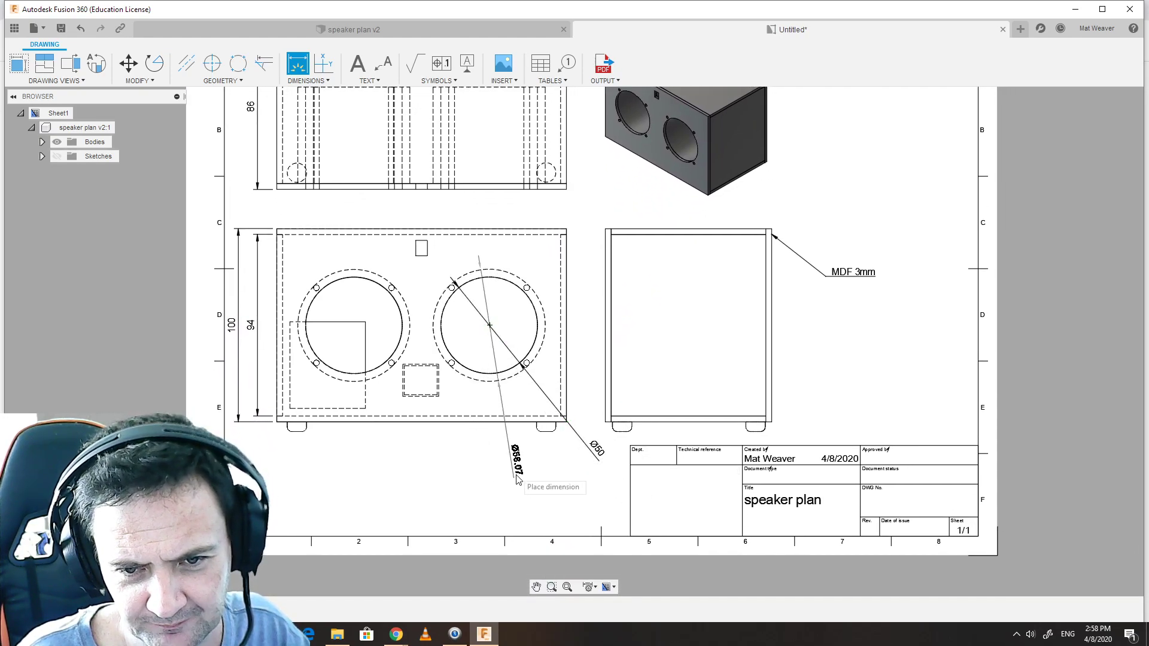
pyautogui.click(582, 474)
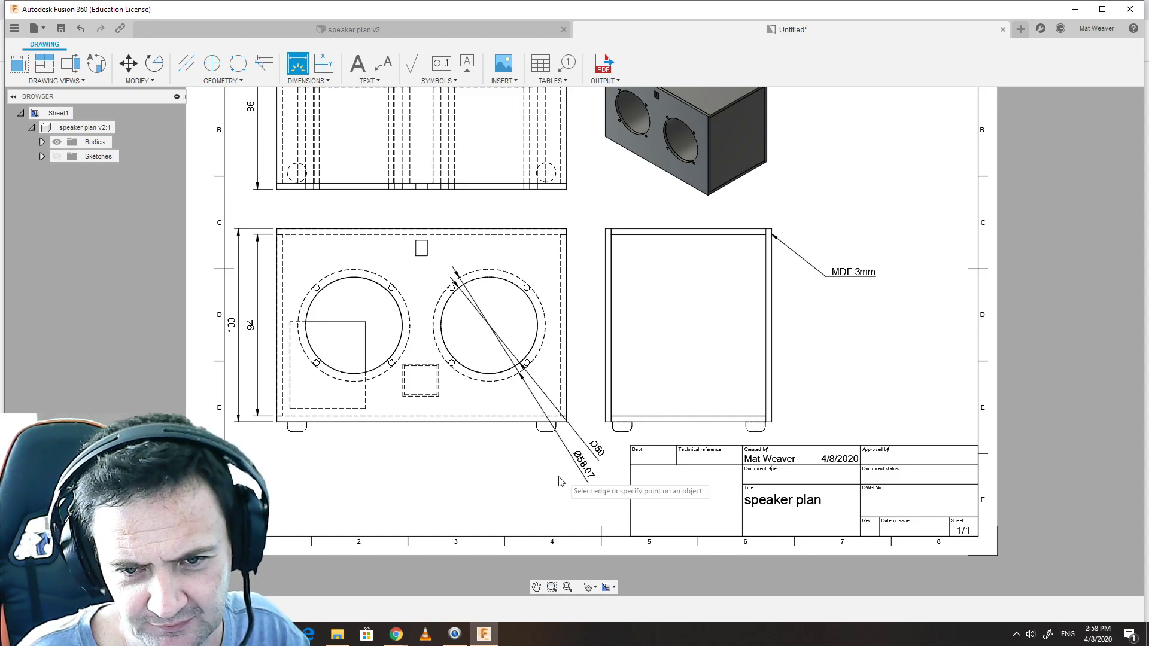
# Step: Add a Ø3 diameter dimension to a small bolt hole, placed below the view
pyautogui.click(464, 376)
pyautogui.press('Escape')
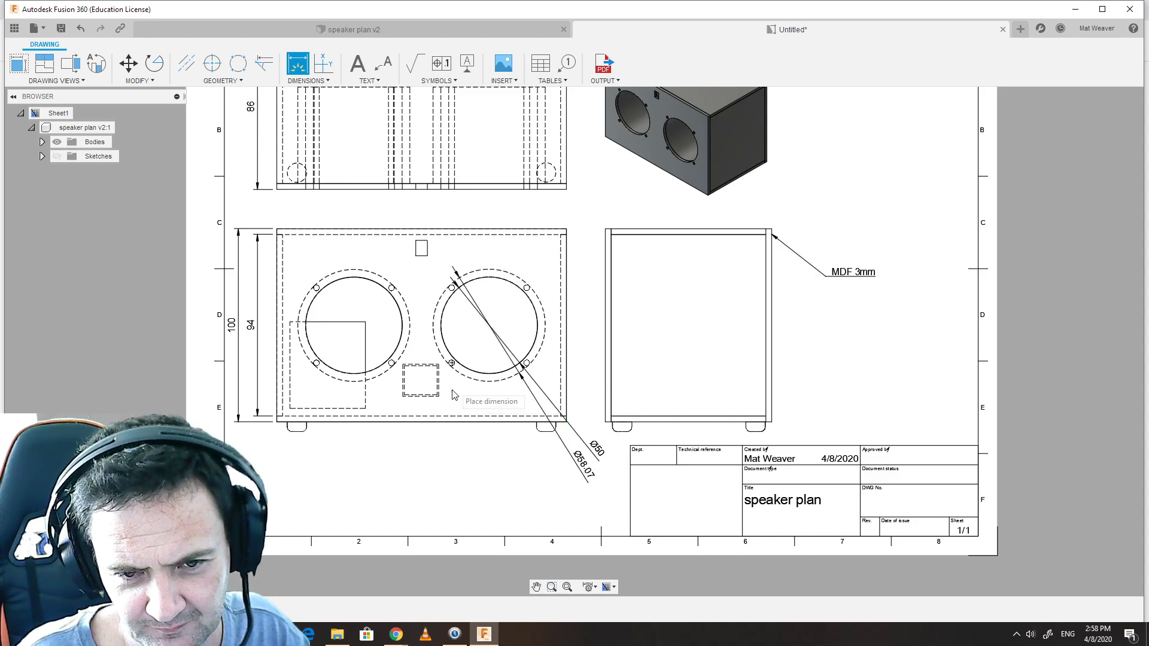
pyautogui.scroll(5, 435, 376)
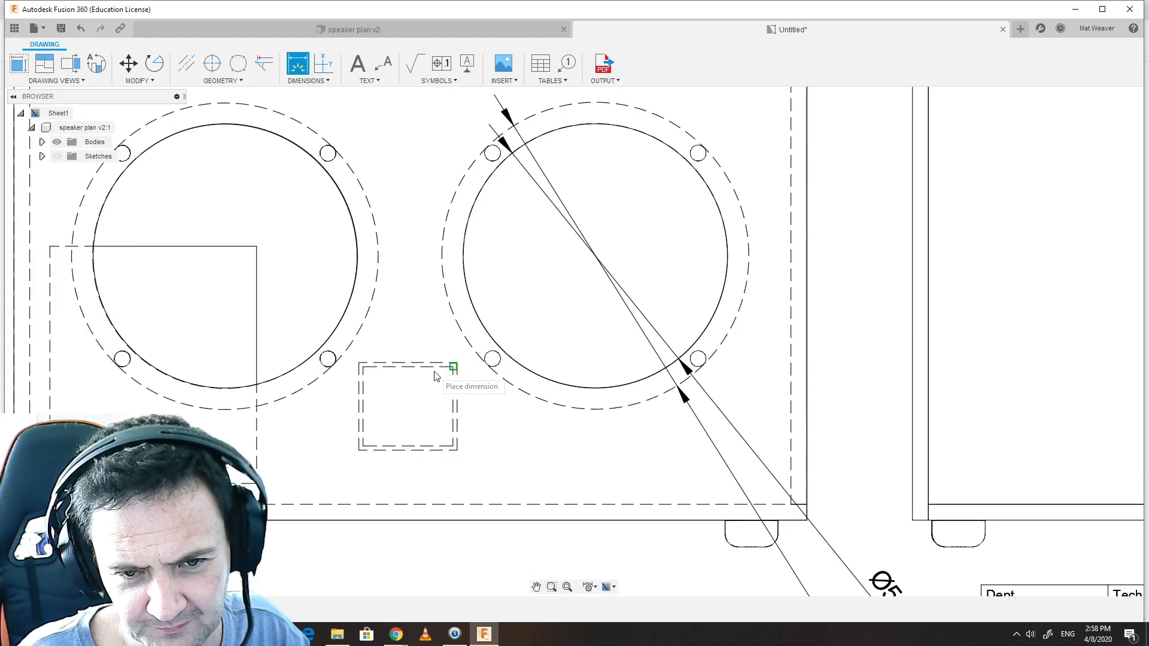
pyautogui.click(492, 367)
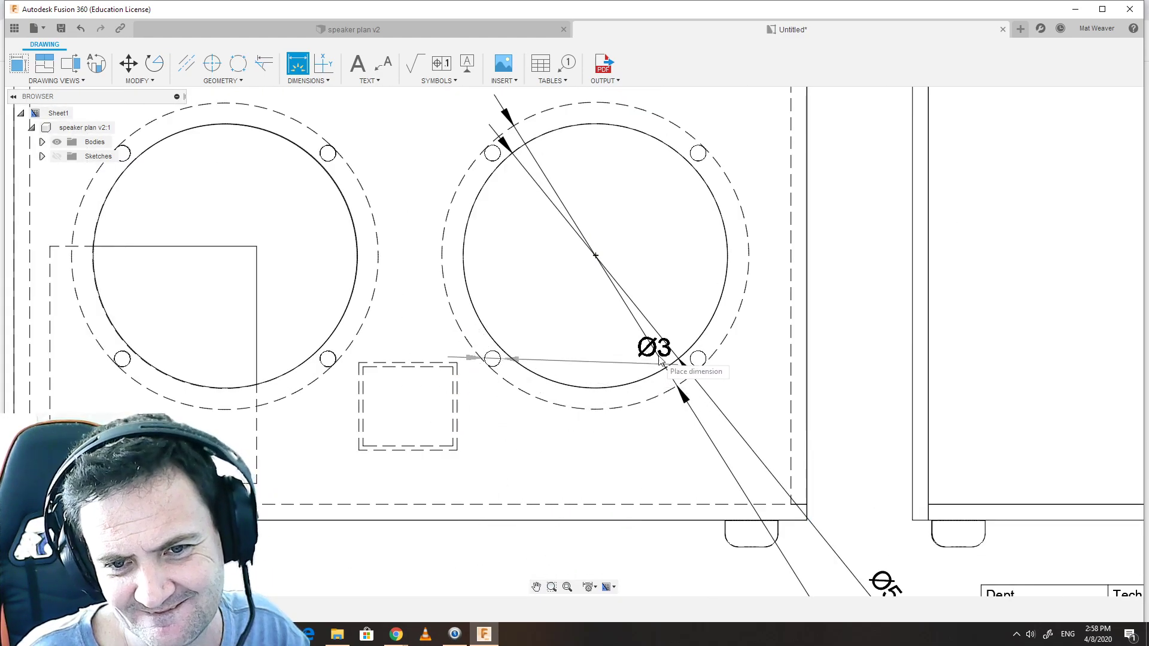
pyautogui.moveTo(436, 527); pyautogui.dragTo(449, 392, button='middle')
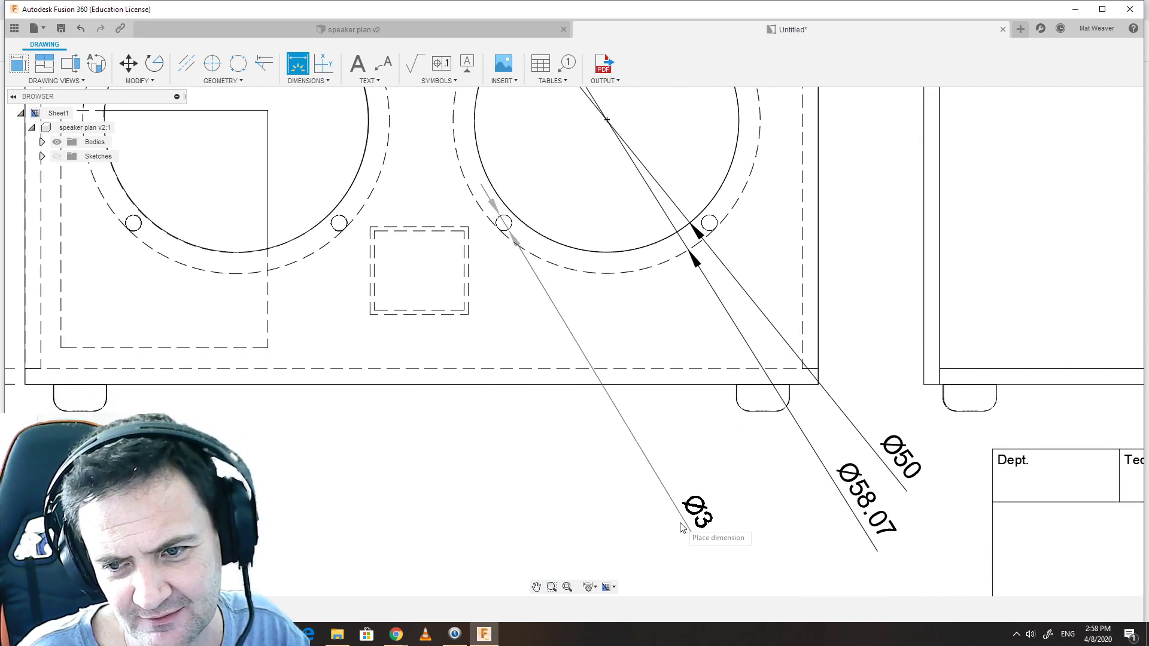
pyautogui.click(718, 541)
pyautogui.scroll(-3, 572, 478)
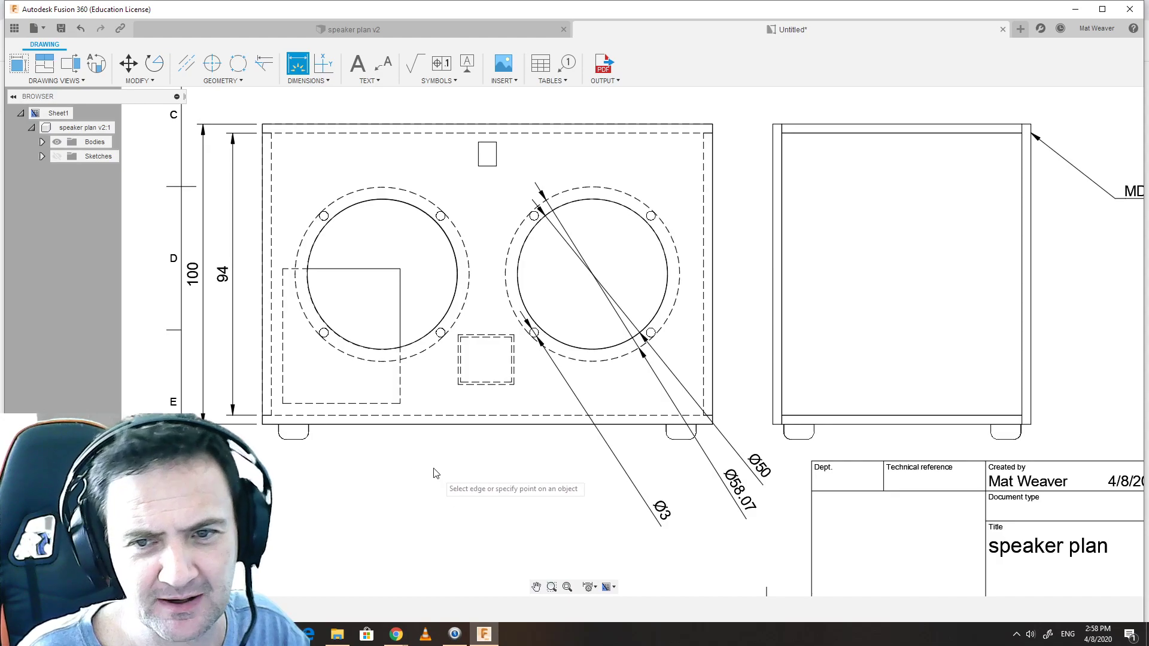
# Step: Dimension the small rectangular cutout with 18.58 and 17 widths
pyautogui.click(458, 384)
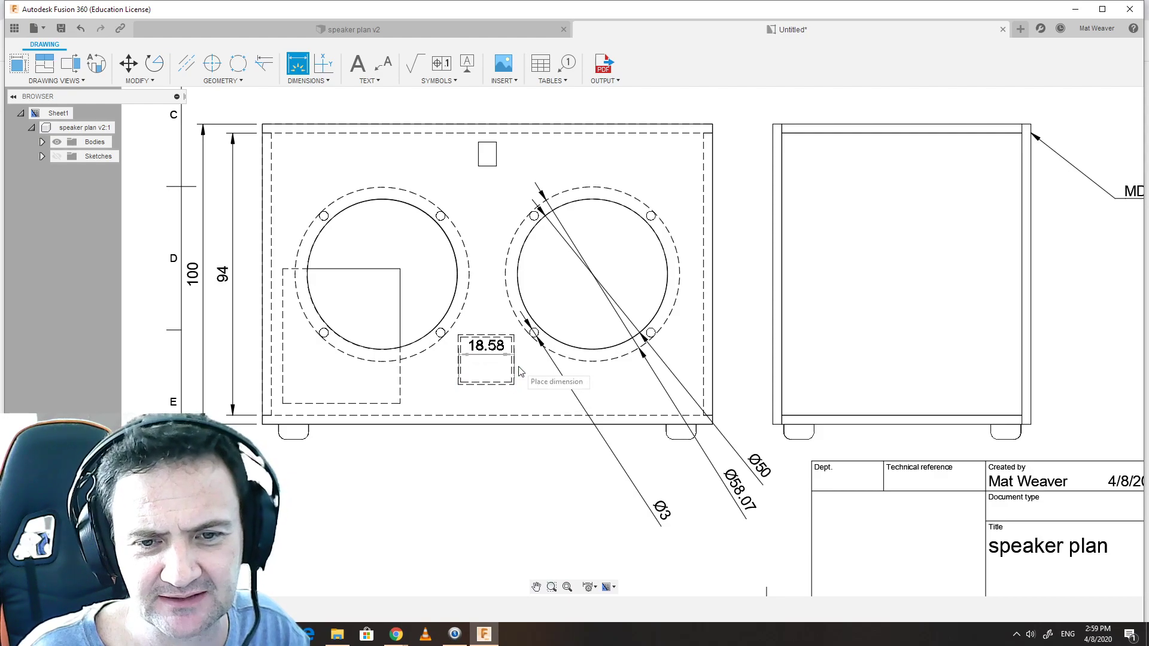
pyautogui.click(485, 519)
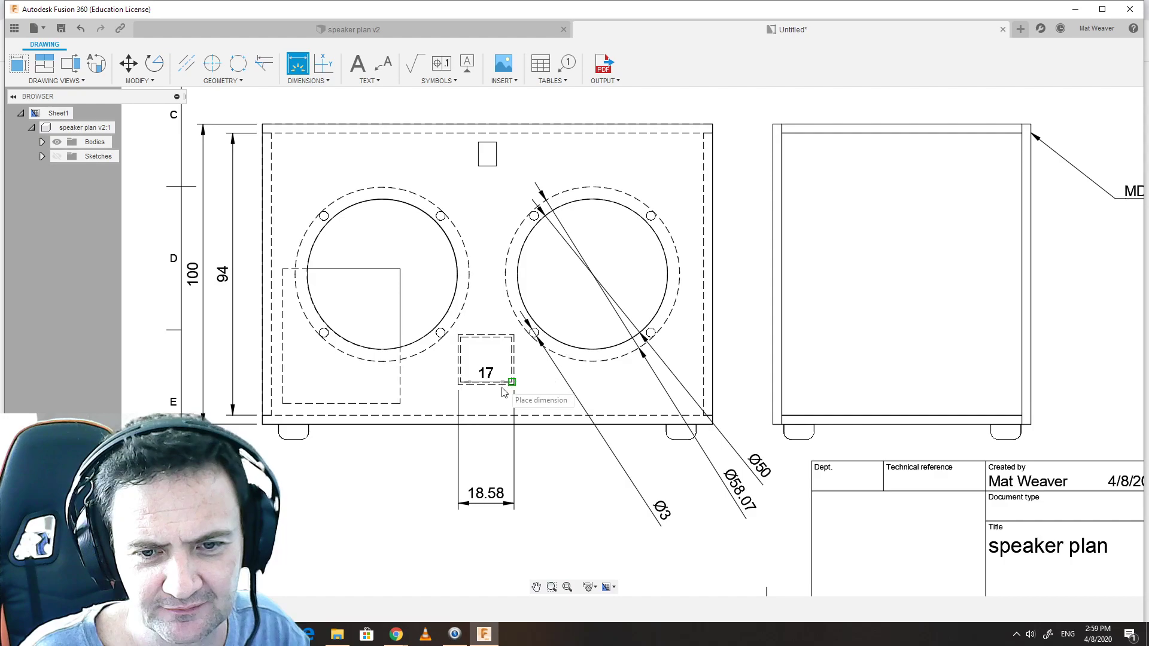
pyautogui.click(493, 382)
pyautogui.click(494, 470)
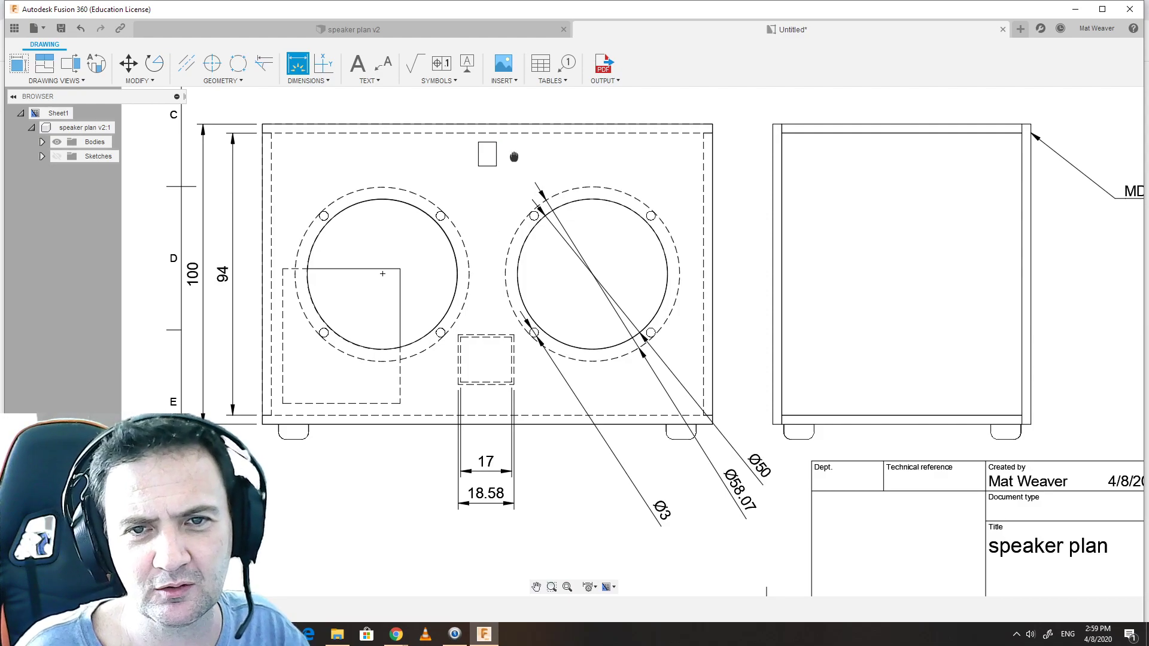
pyautogui.moveTo(520, 162)
pyautogui.mouseDown(button='middle')
pyautogui.moveTo(506, 299)
pyautogui.moveTo(505, 321)
pyautogui.moveTo(519, 321)
pyautogui.mouseUp(button='middle')
pyautogui.scroll(-2, 519, 321)
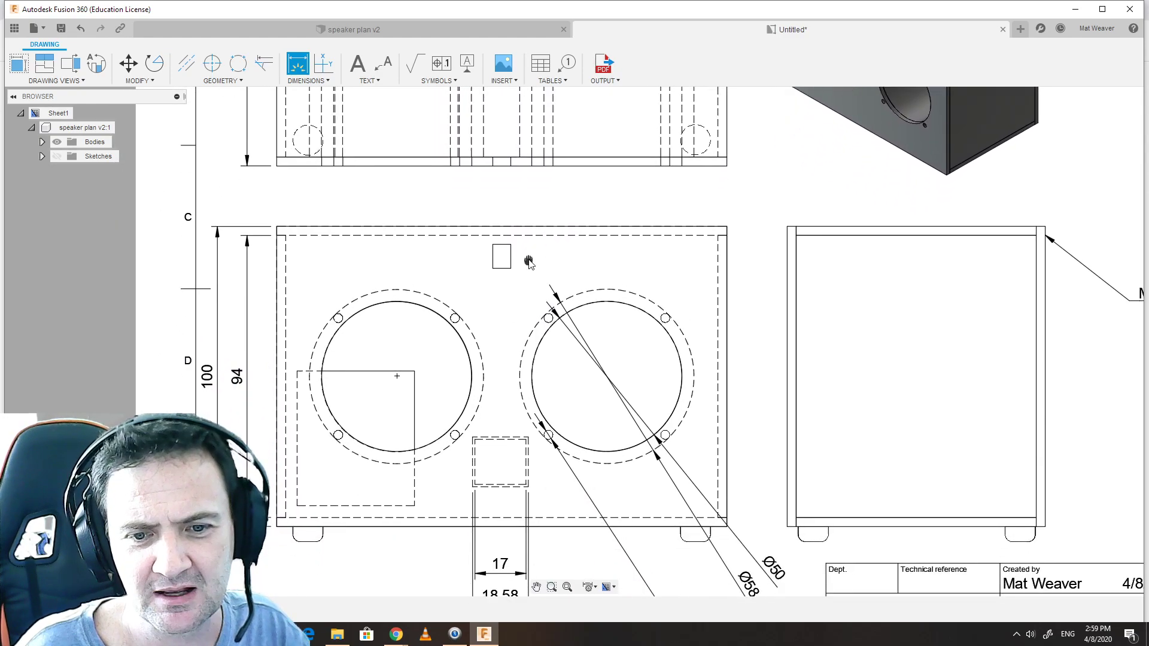
pyautogui.scroll(-2, 574, 418)
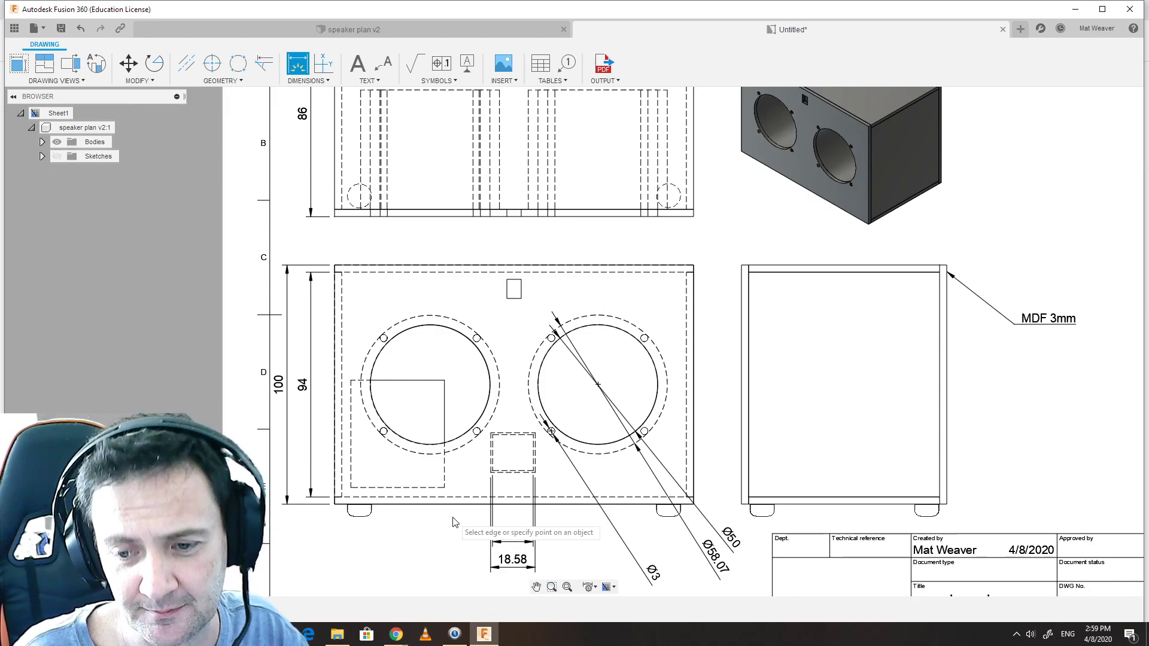
pyautogui.moveTo(451, 511); pyautogui.dragTo(451, 492, button='middle')
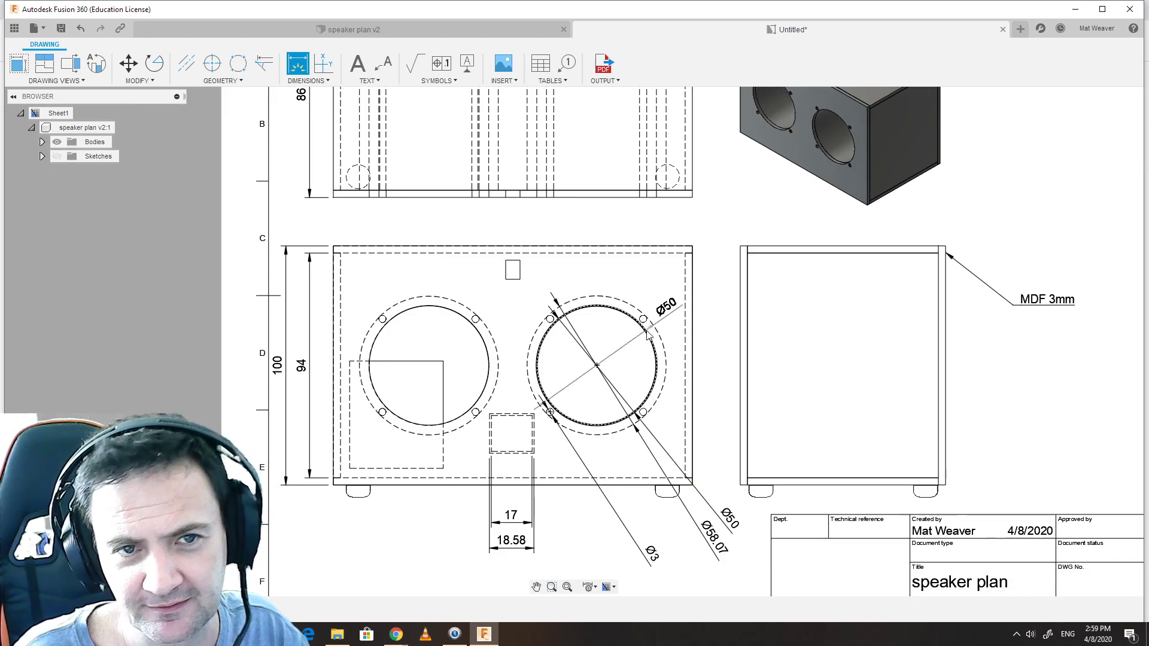
pyautogui.click(488, 356)
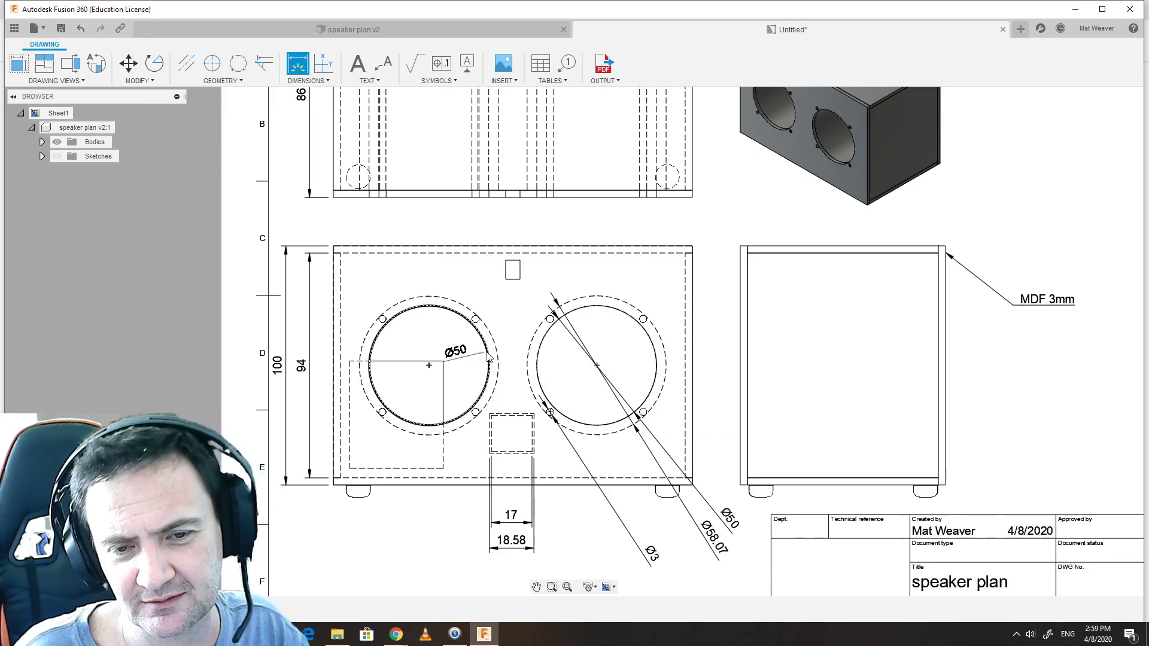
# Step: Add a text note 'Speaker holes are the same' below the front view's diameter dimensions
pyautogui.press('Escape')
pyautogui.moveTo(493, 403); pyautogui.dragTo(492, 332, button='middle')
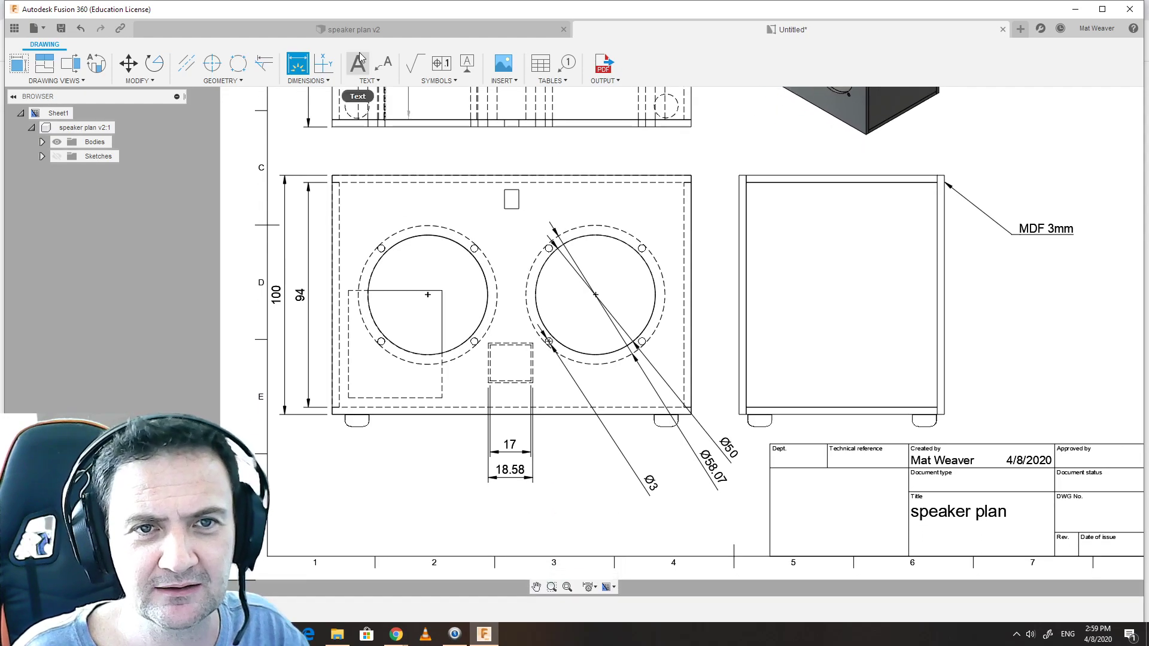
pyautogui.press('t')
pyautogui.click(647, 515)
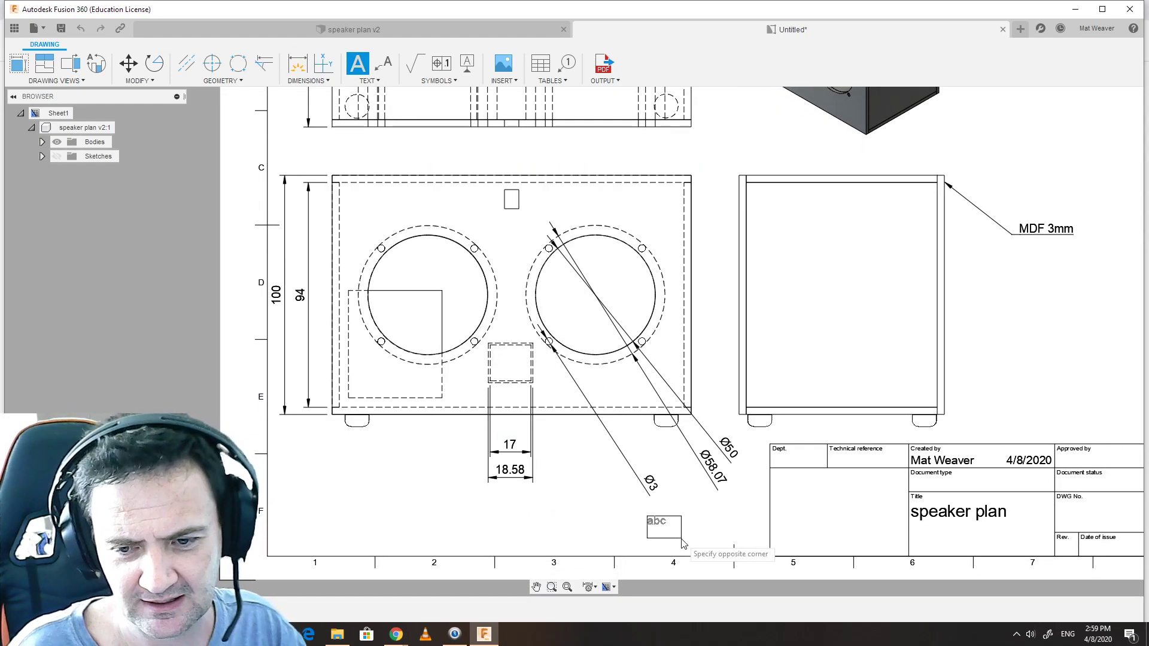
pyautogui.click(755, 546)
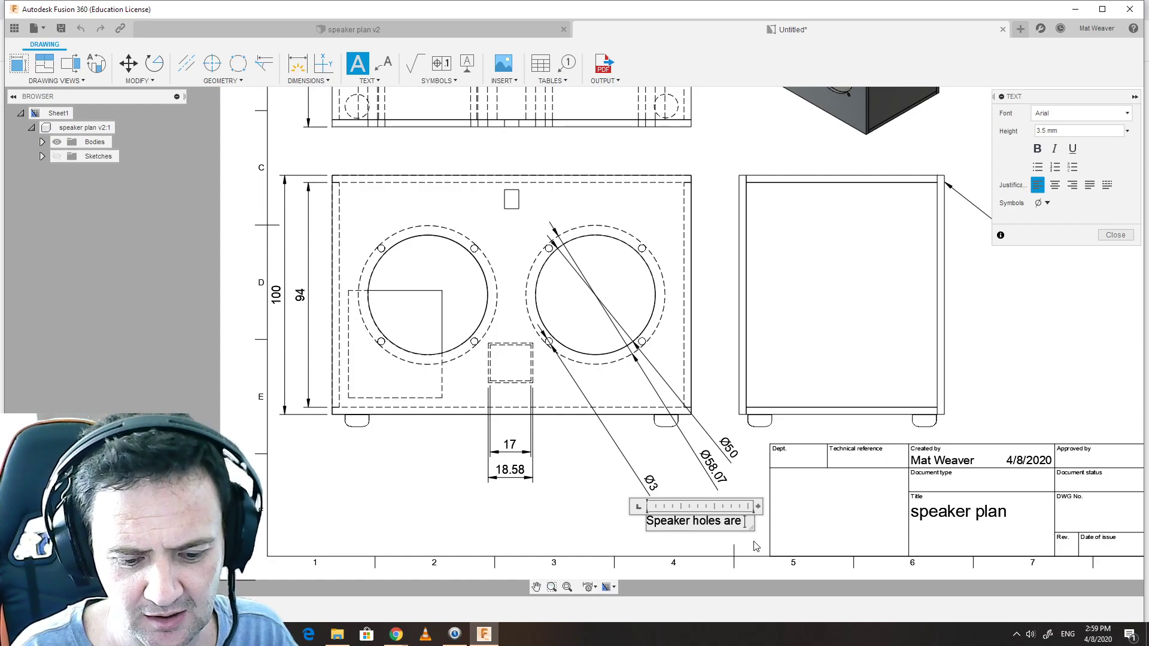
pyautogui.write('the same')
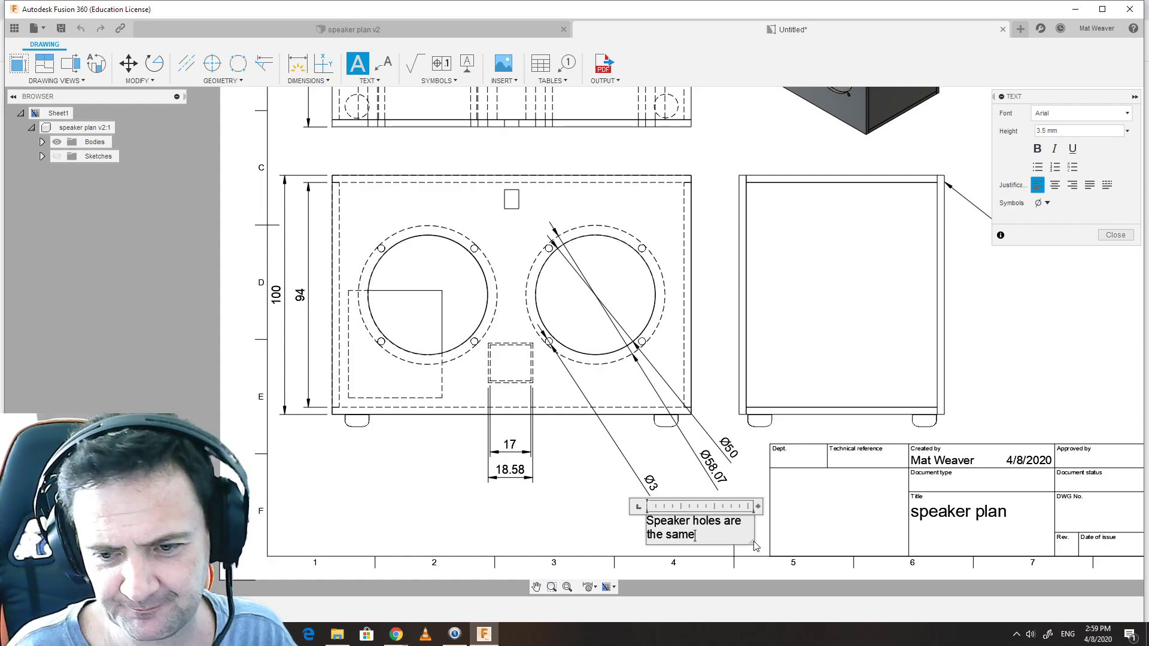
pyautogui.click(592, 532)
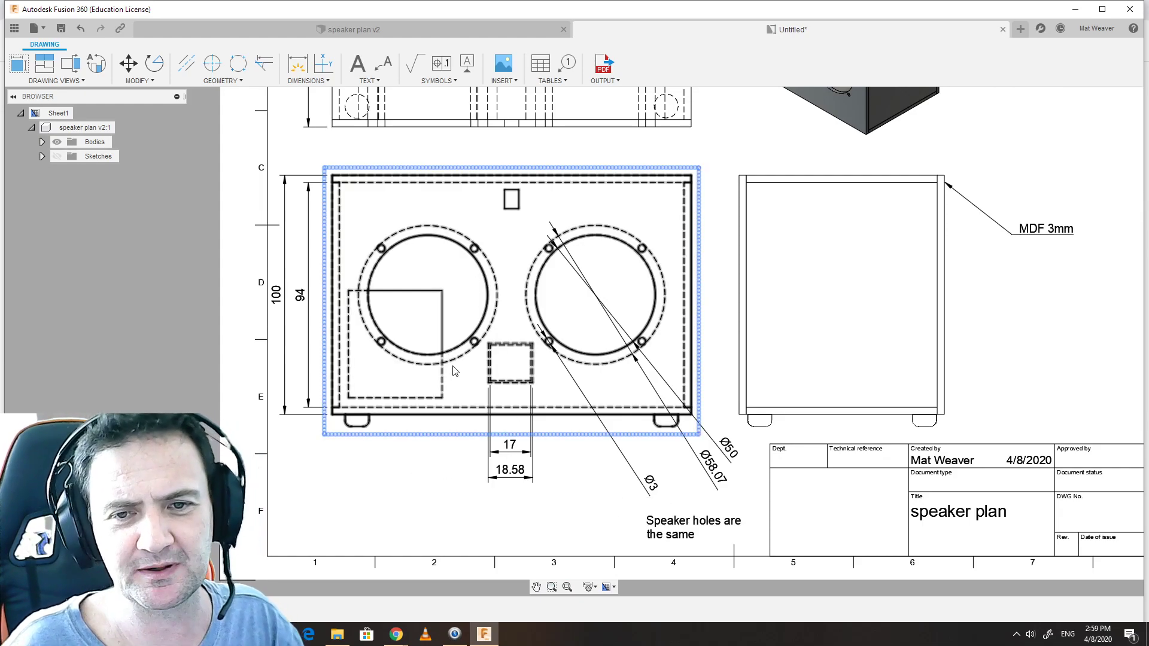
pyautogui.scroll(-2, 591, 463)
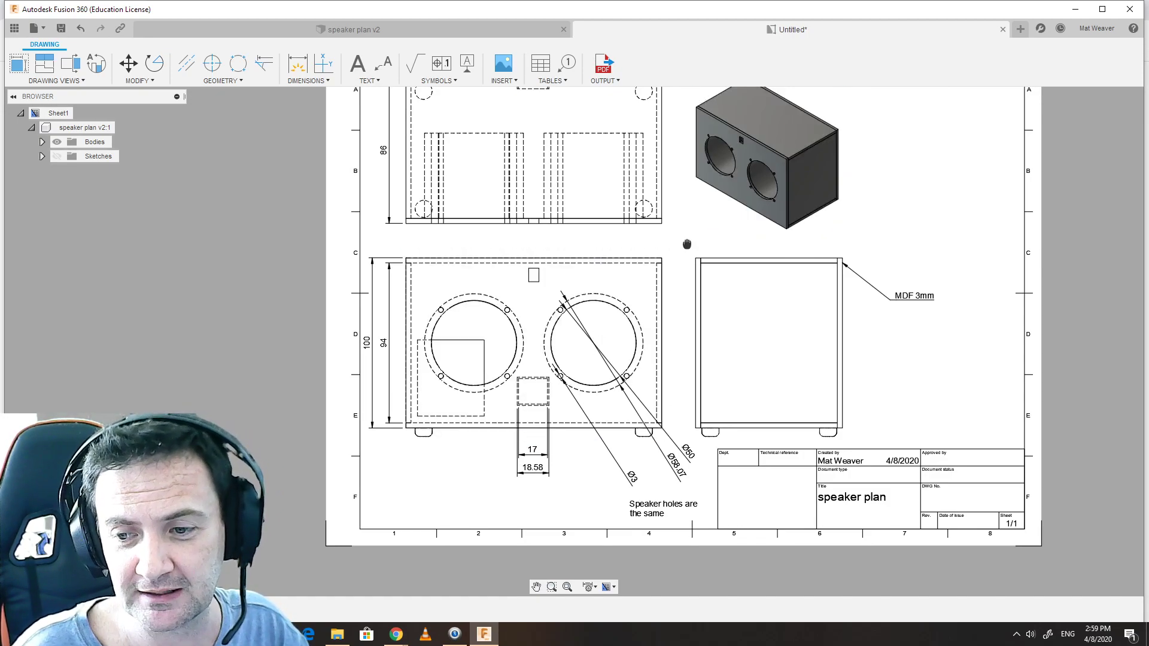
# Step: Change the title block's Title field to 'Speaker plan'
pyautogui.moveTo(687, 244); pyautogui.dragTo(581, 274, button='middle')
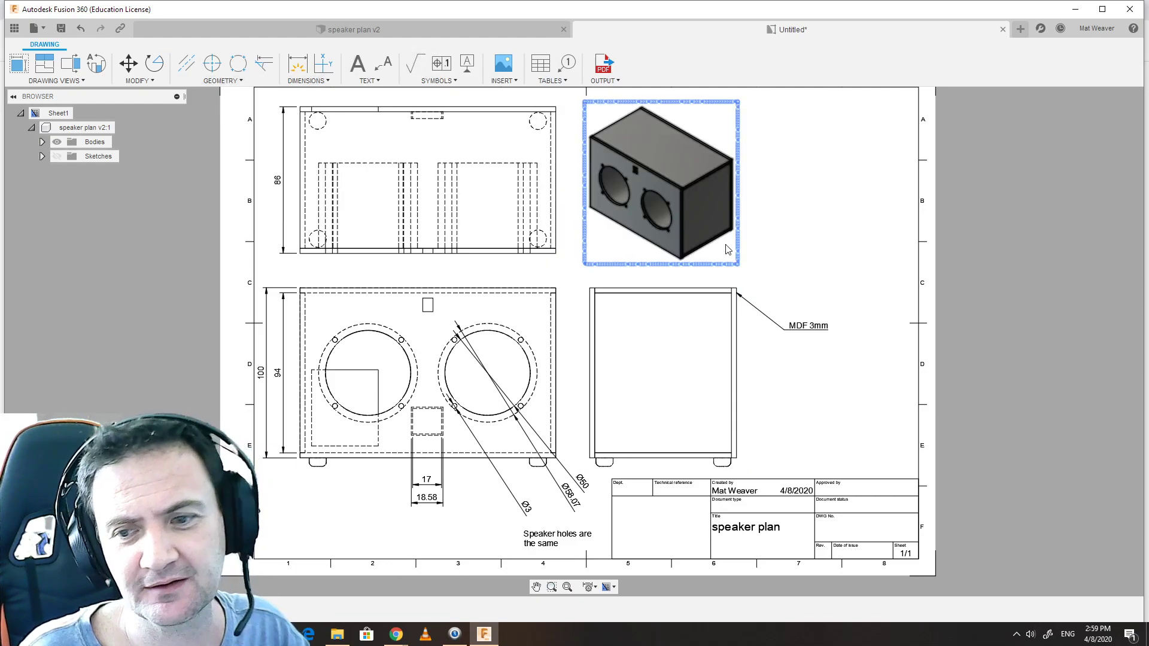
pyautogui.scroll(-1, 727, 248)
pyautogui.scroll(2, 736, 442)
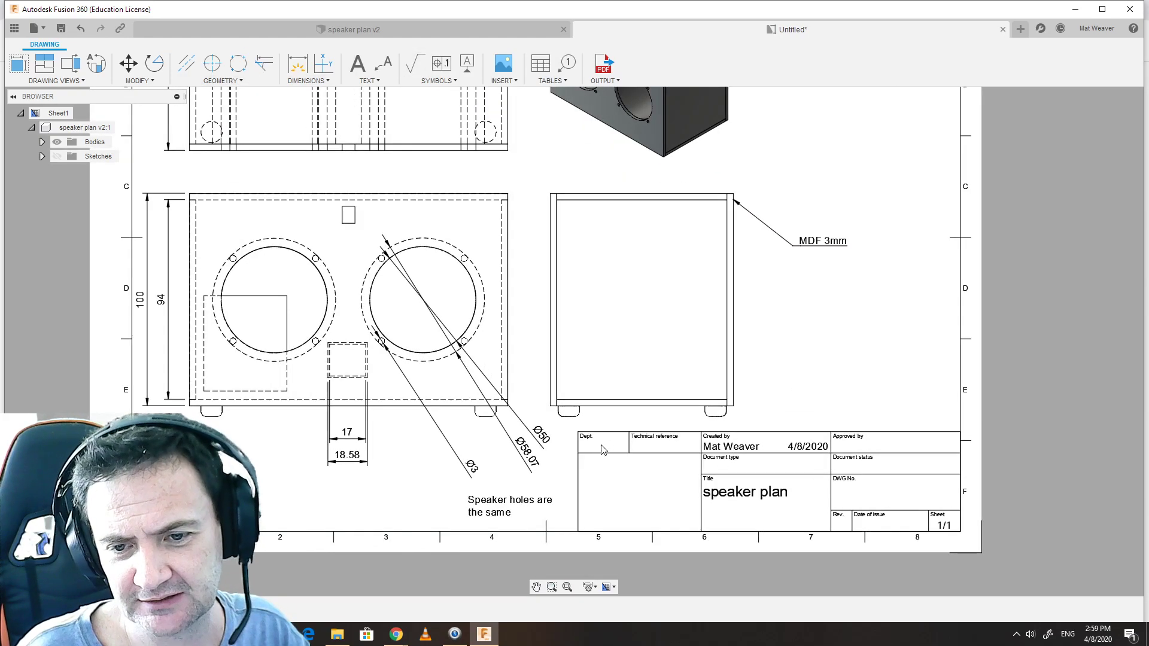
pyautogui.doubleClick(711, 497)
pyautogui.click(711, 495)
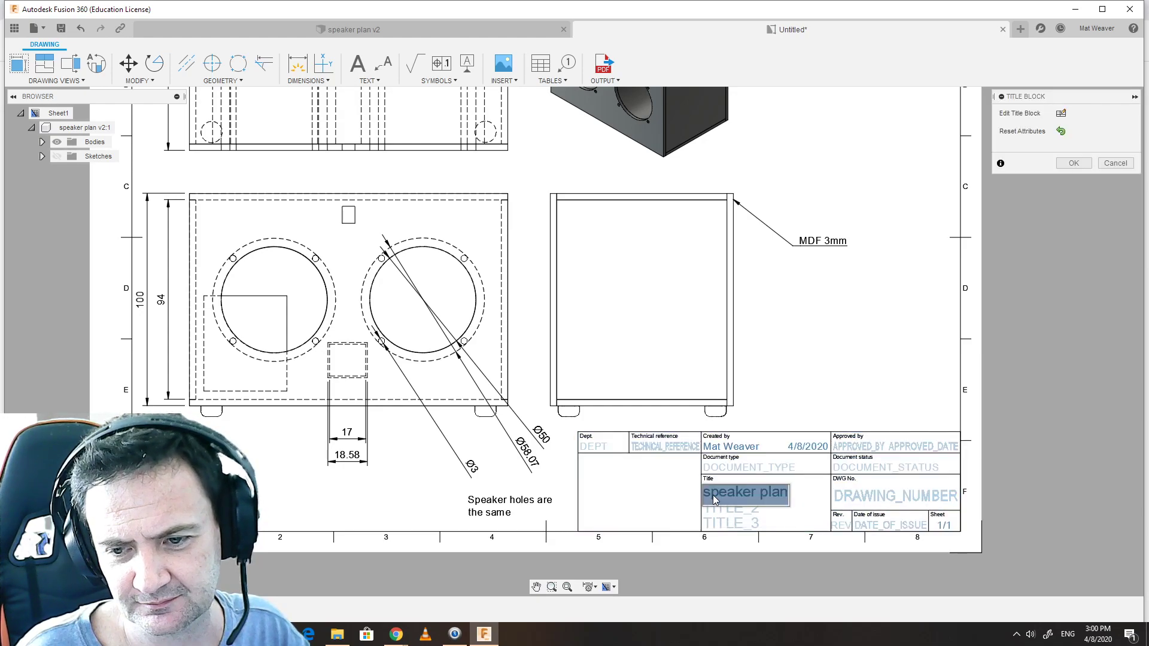
pyautogui.click(711, 499)
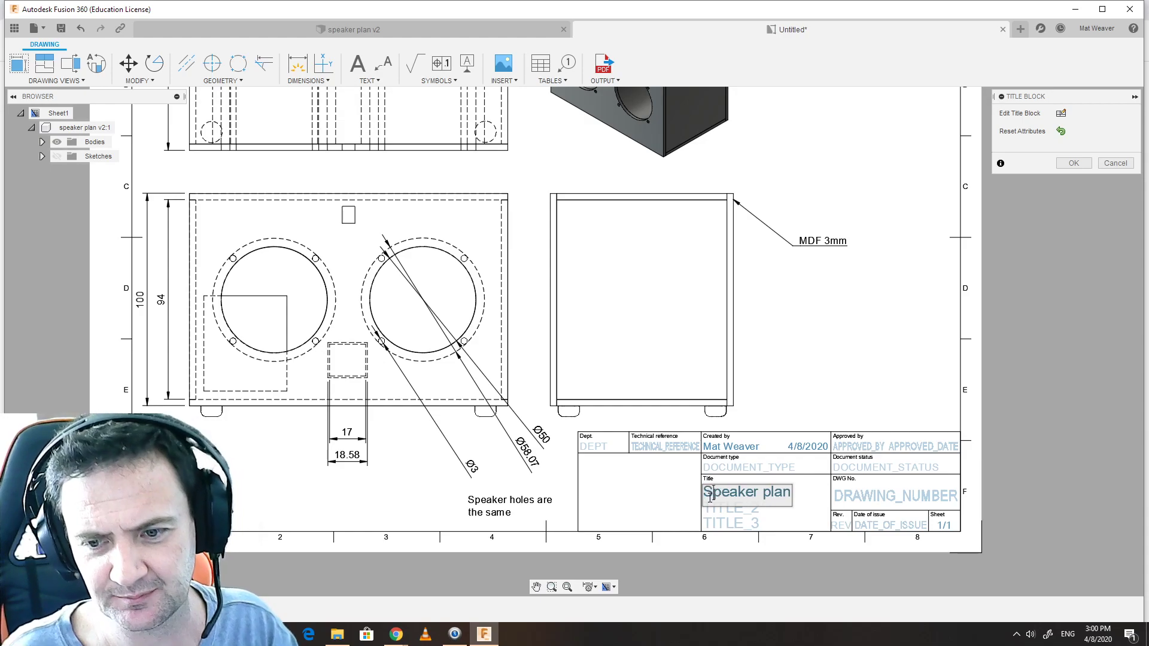
pyautogui.click(820, 323)
pyautogui.scroll(-1, 813, 389)
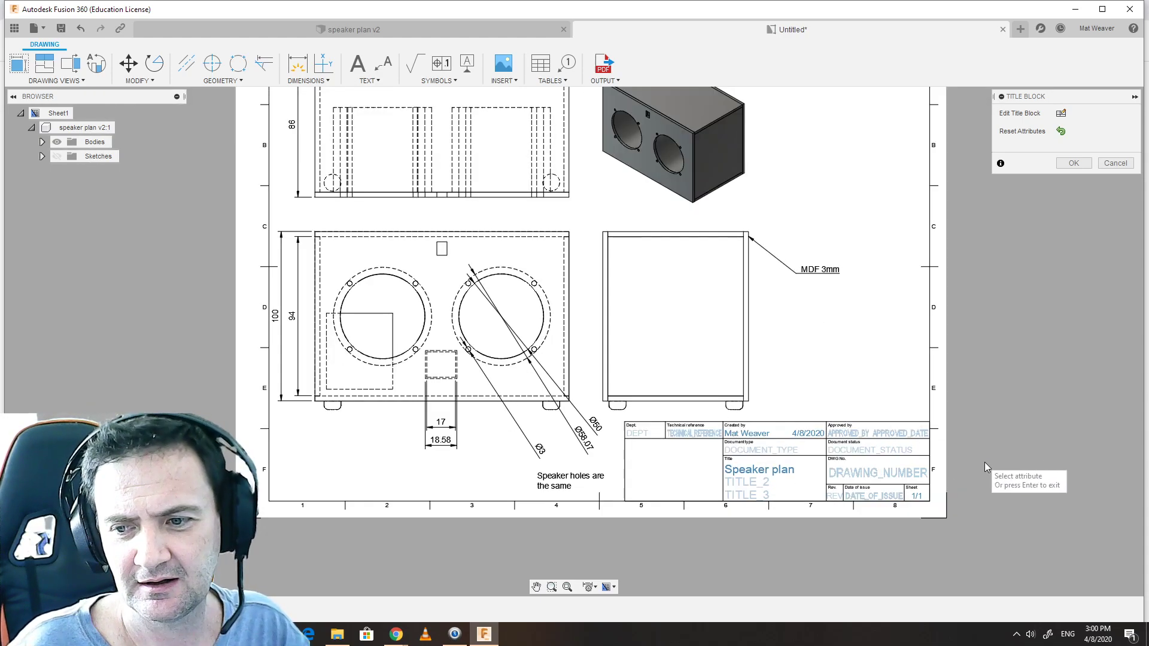
pyautogui.scroll(-3, 822, 284)
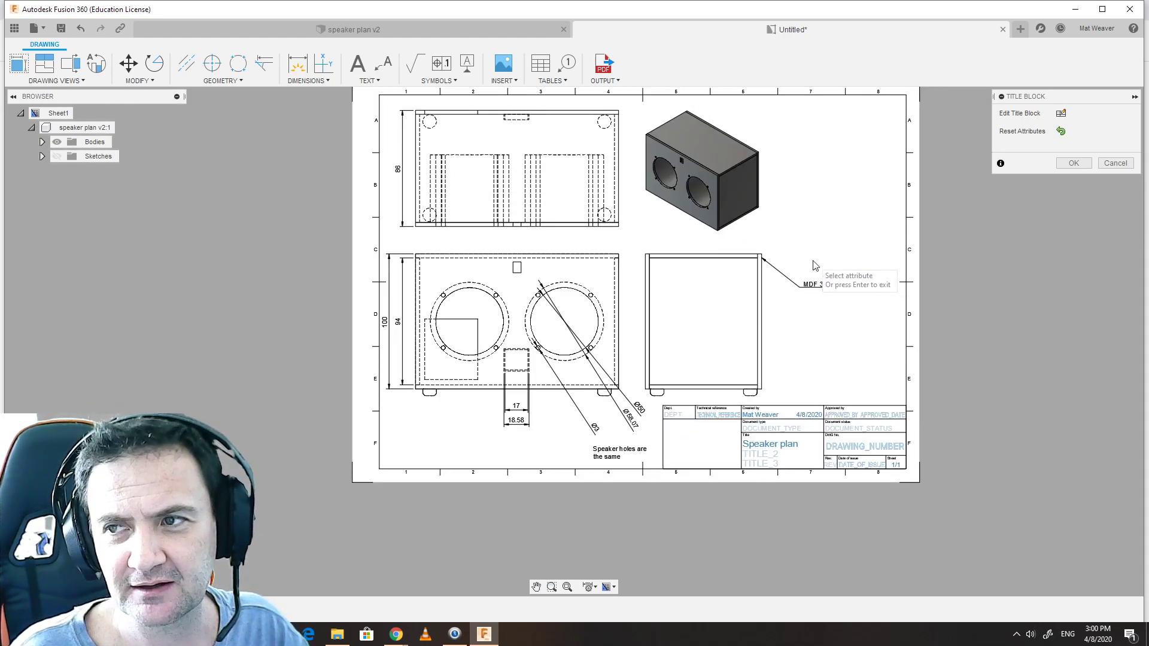
# Step: Save the drawing as 'speaker plan Drawing' and return to the speaker plan v2 design
pyautogui.click(60, 29)
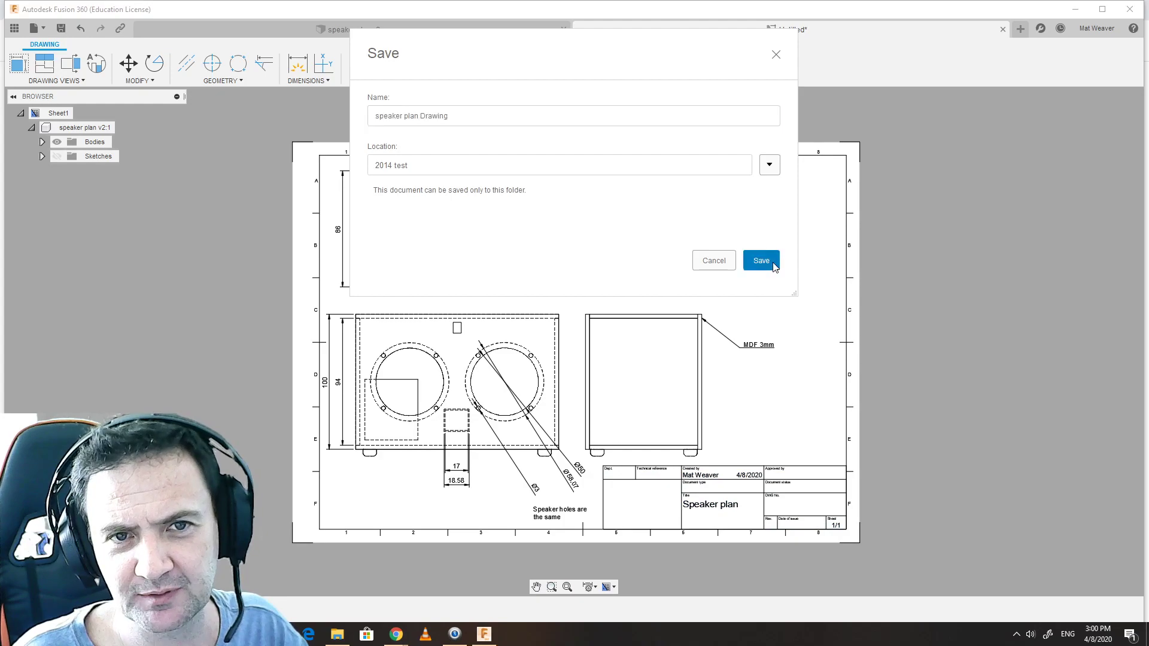
pyautogui.click(760, 260)
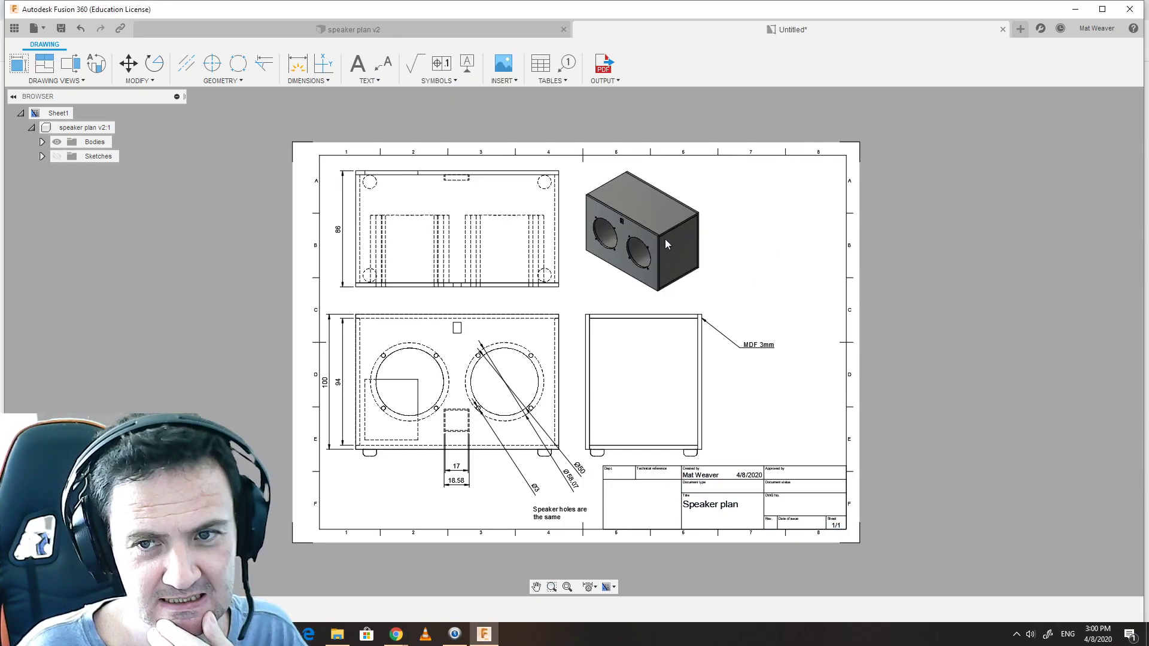
pyautogui.scroll(1, 600, 260)
pyautogui.click(624, 241)
pyautogui.click(416, 27)
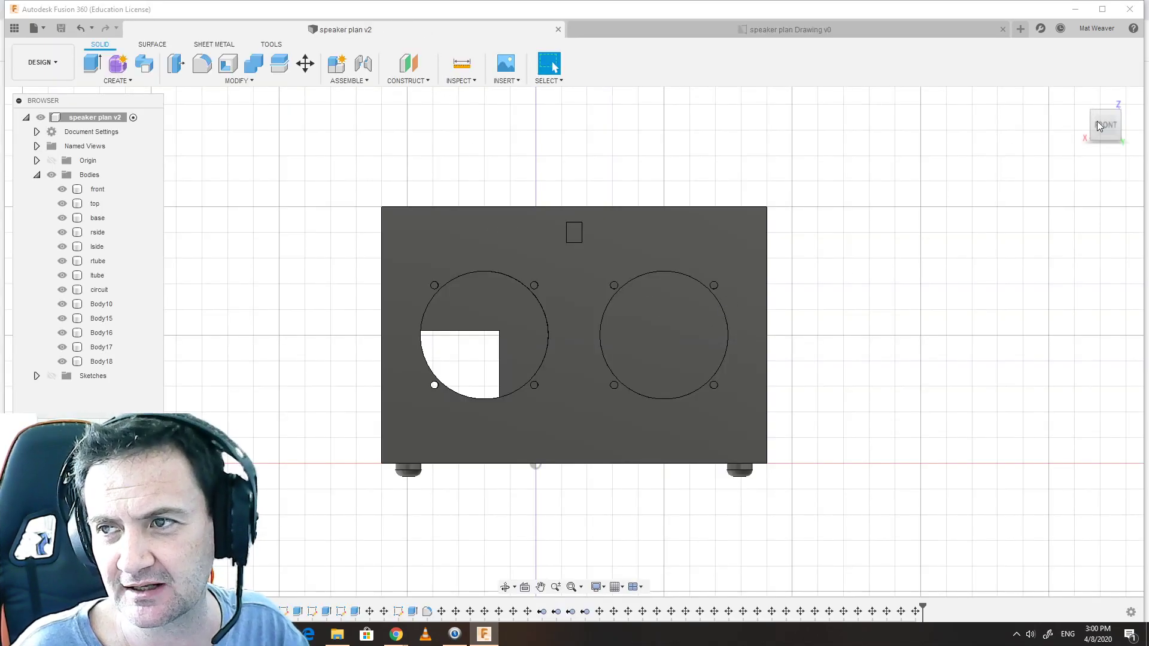
# Step: Move the front panel body 30 mm out from the box and tilt it -15°
pyautogui.click(1080, 100)
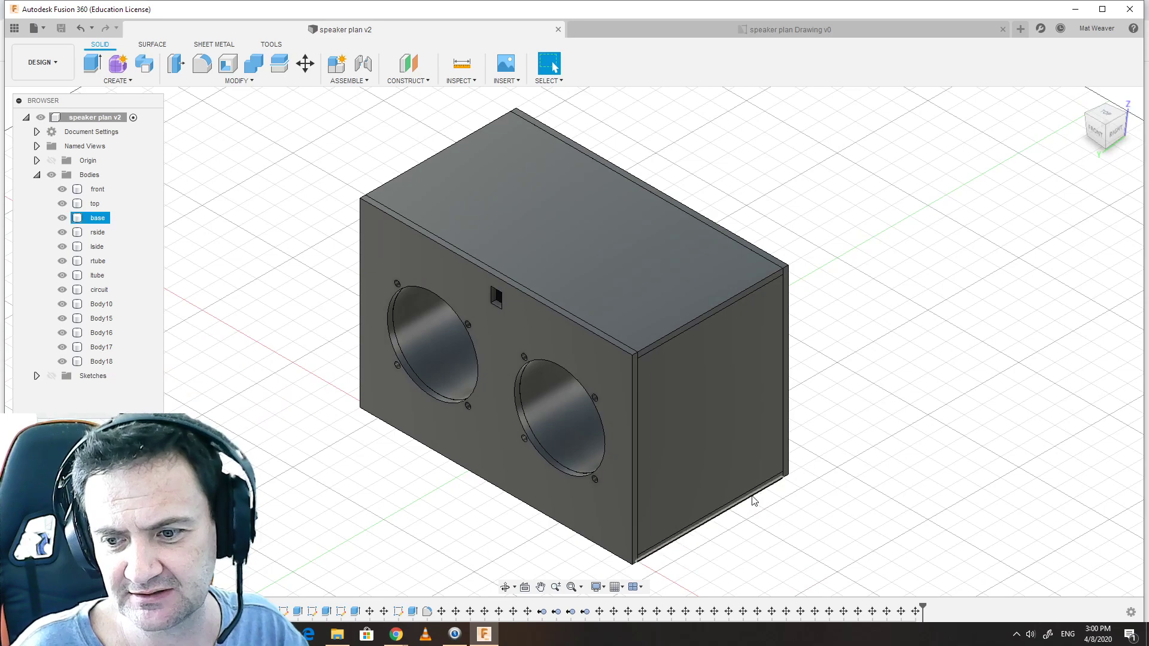
pyautogui.click(590, 380)
pyautogui.click(598, 369)
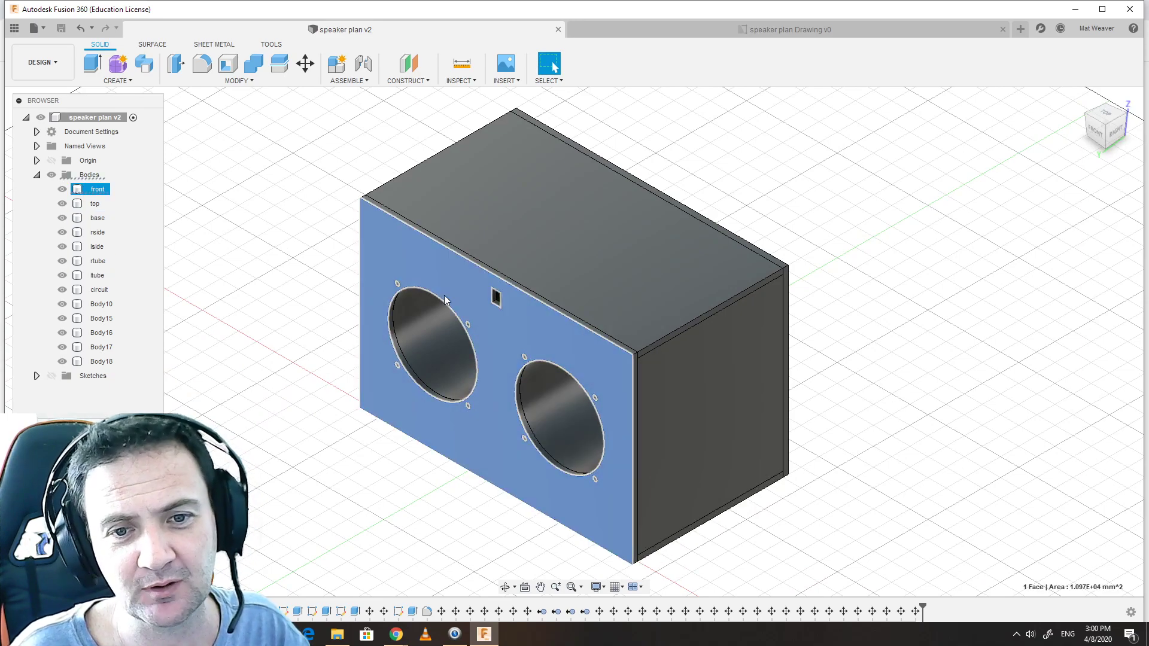
pyautogui.click(98, 189)
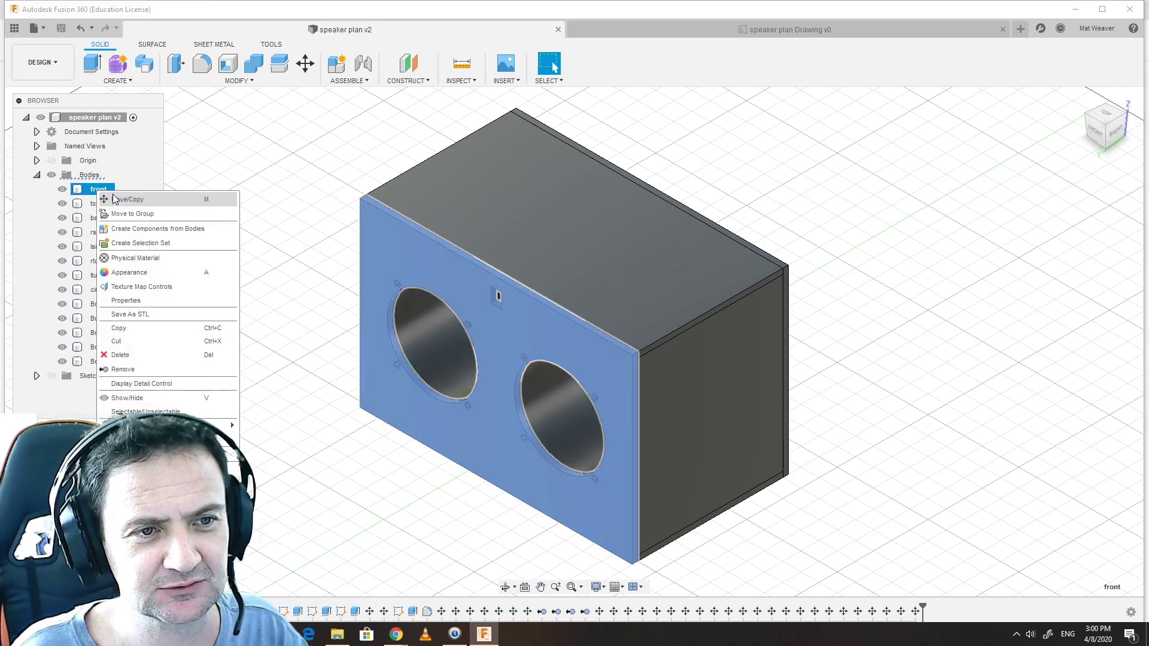
pyautogui.click(115, 199)
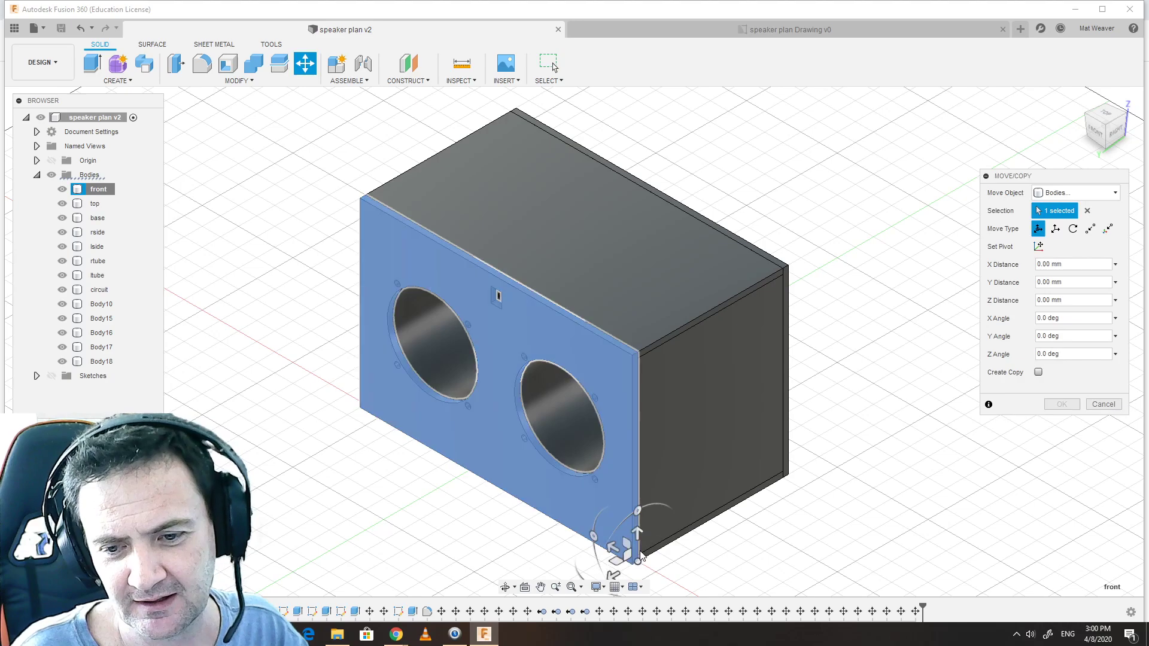
pyautogui.click(612, 547)
pyautogui.write('30')
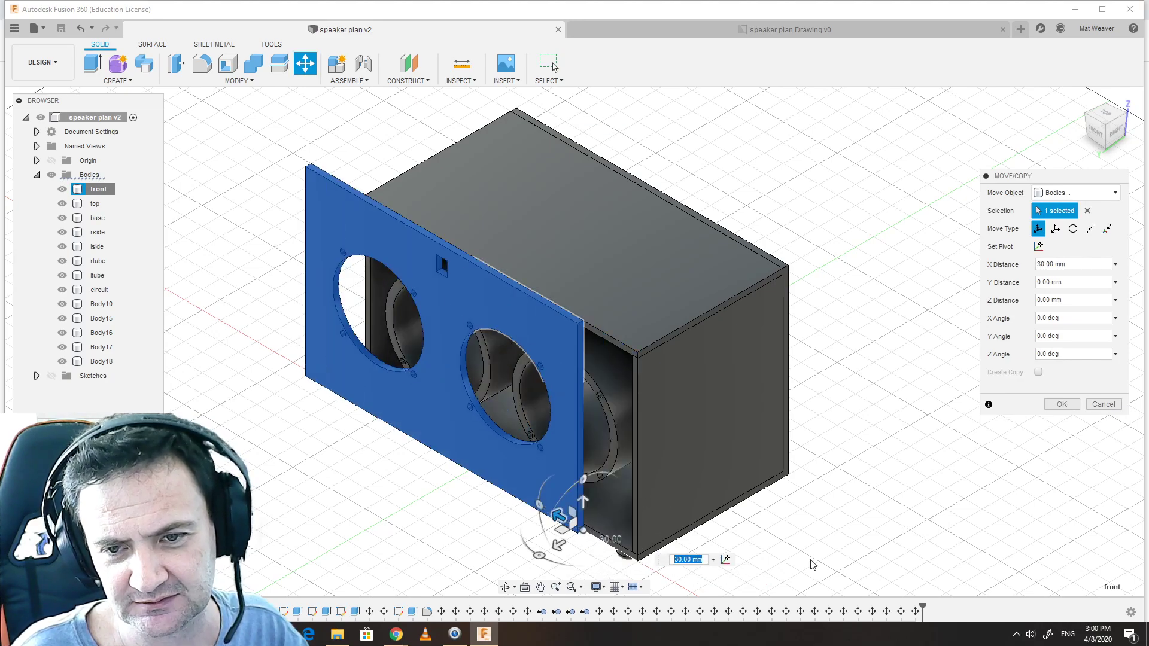
pyautogui.moveTo(584, 479); pyautogui.dragTo(610, 545)
pyautogui.click(1063, 406)
# Step: Shift the front panel -20 mm and save the design as a new version
pyautogui.press('m')
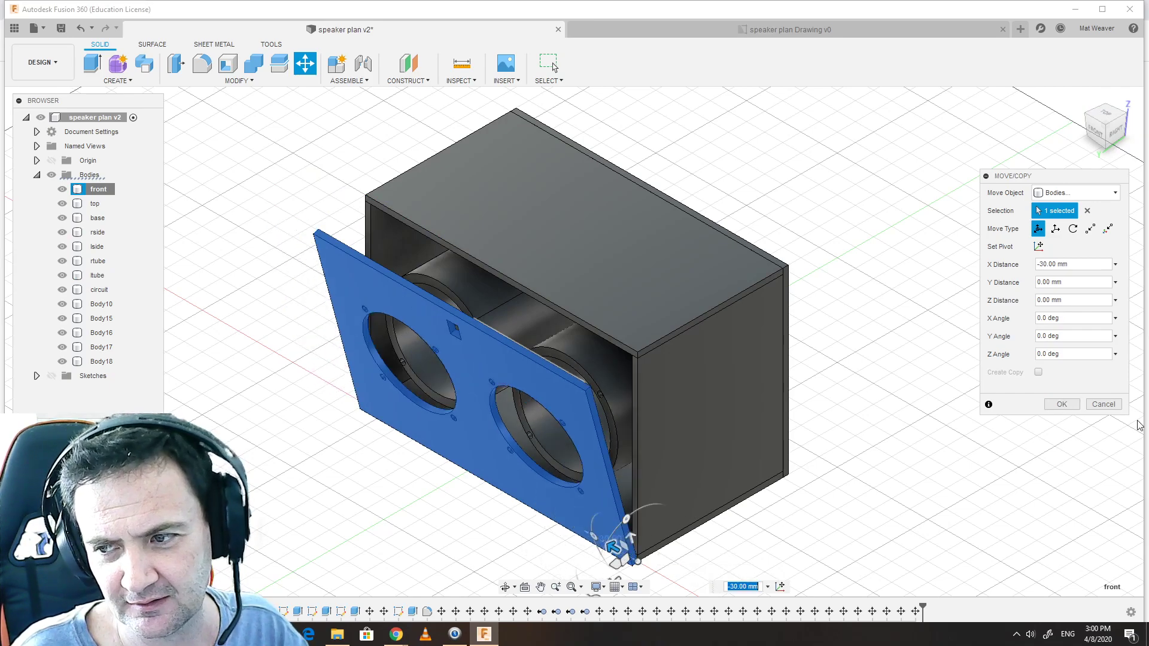
pyautogui.click(1062, 405)
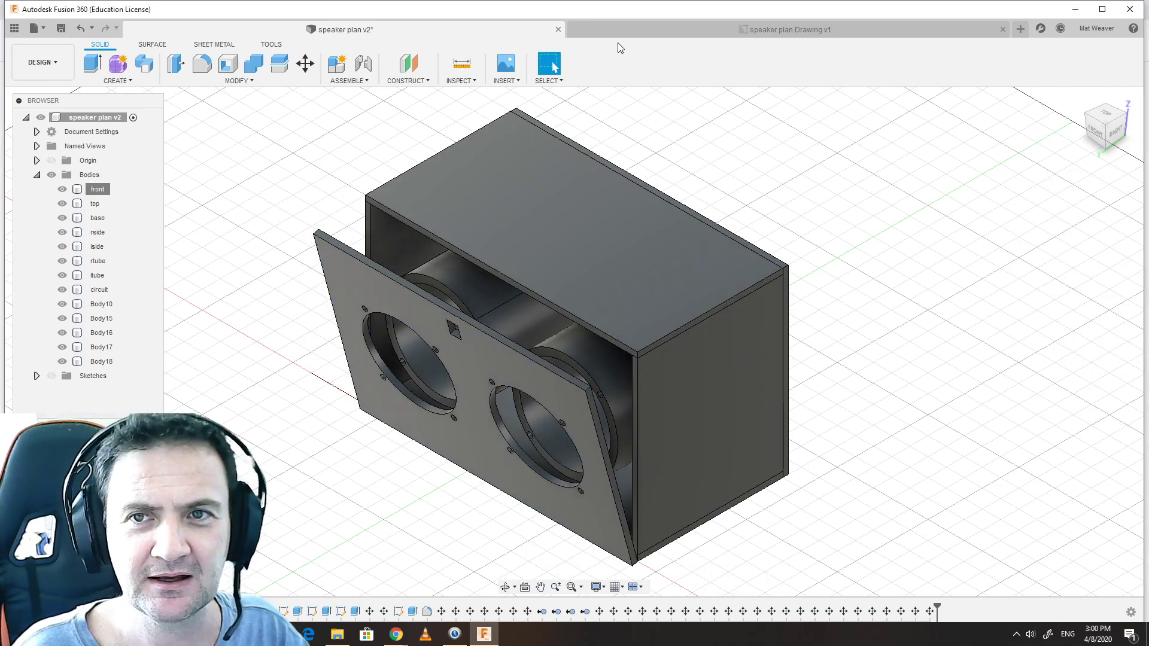
pyautogui.click(61, 28)
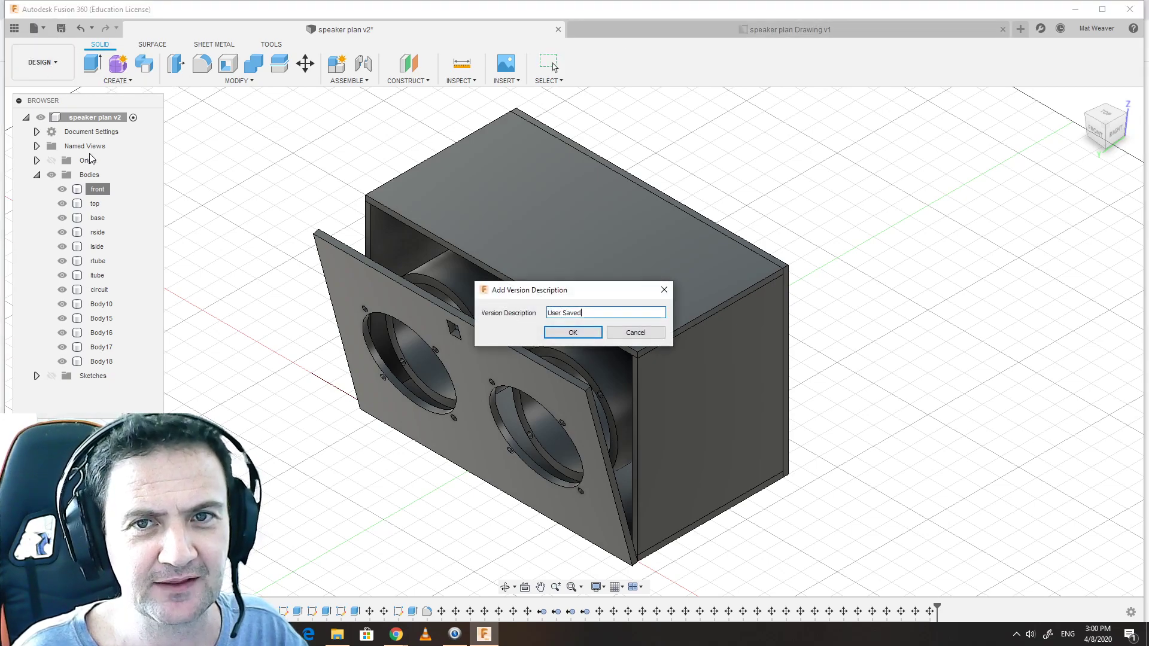
pyautogui.click(577, 333)
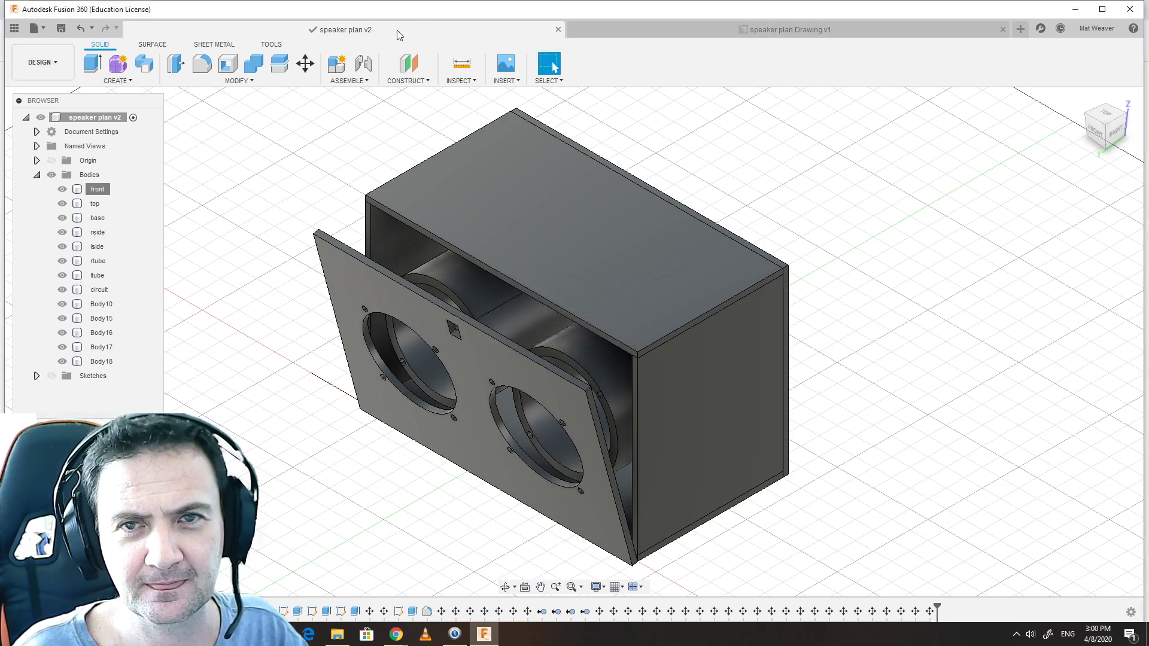
# Step: Update the drawing to speaker plan v3 and reattach the orphaned Ø50 dimension to the right speaker hole
pyautogui.click(730, 34)
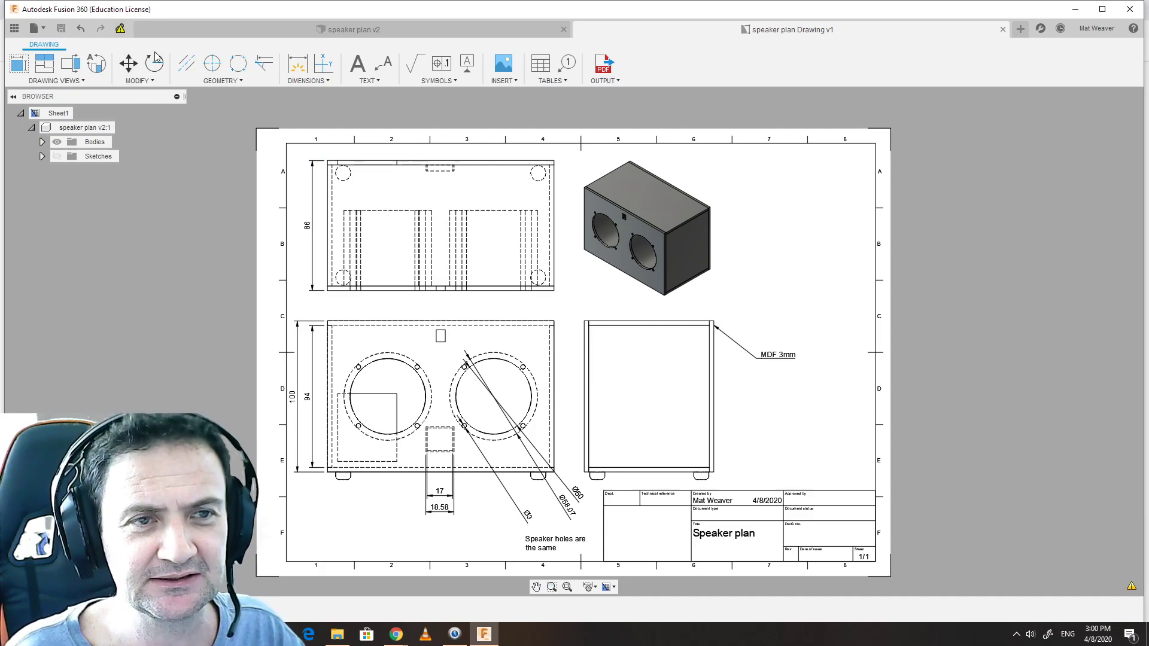
pyautogui.click(121, 29)
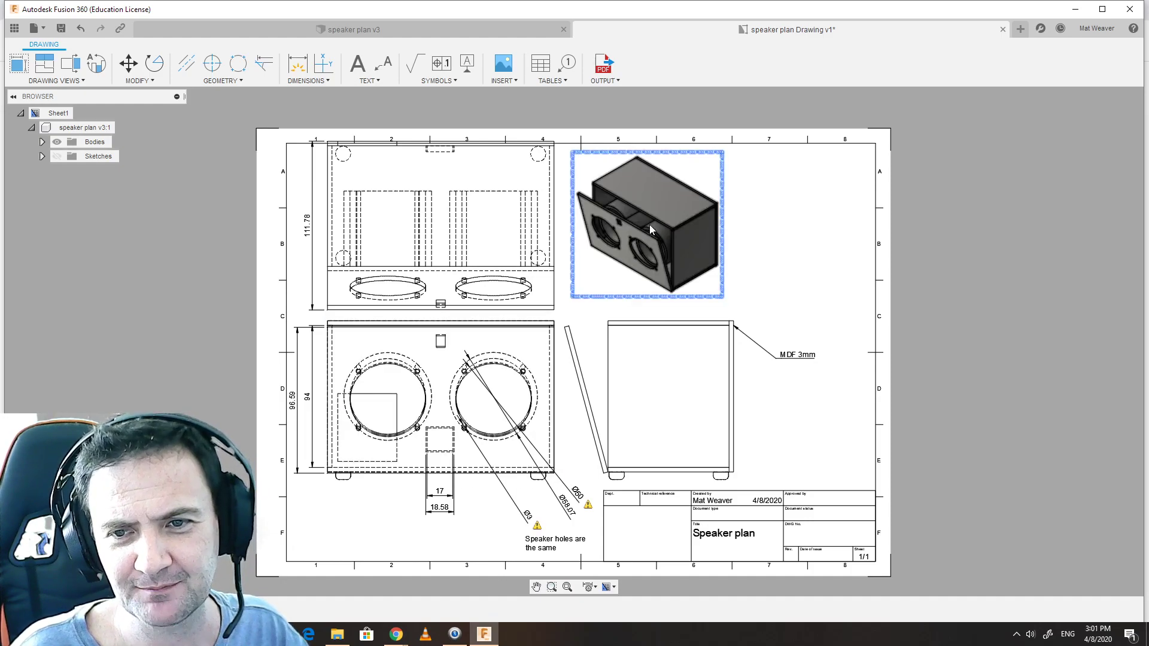
pyautogui.click(589, 505)
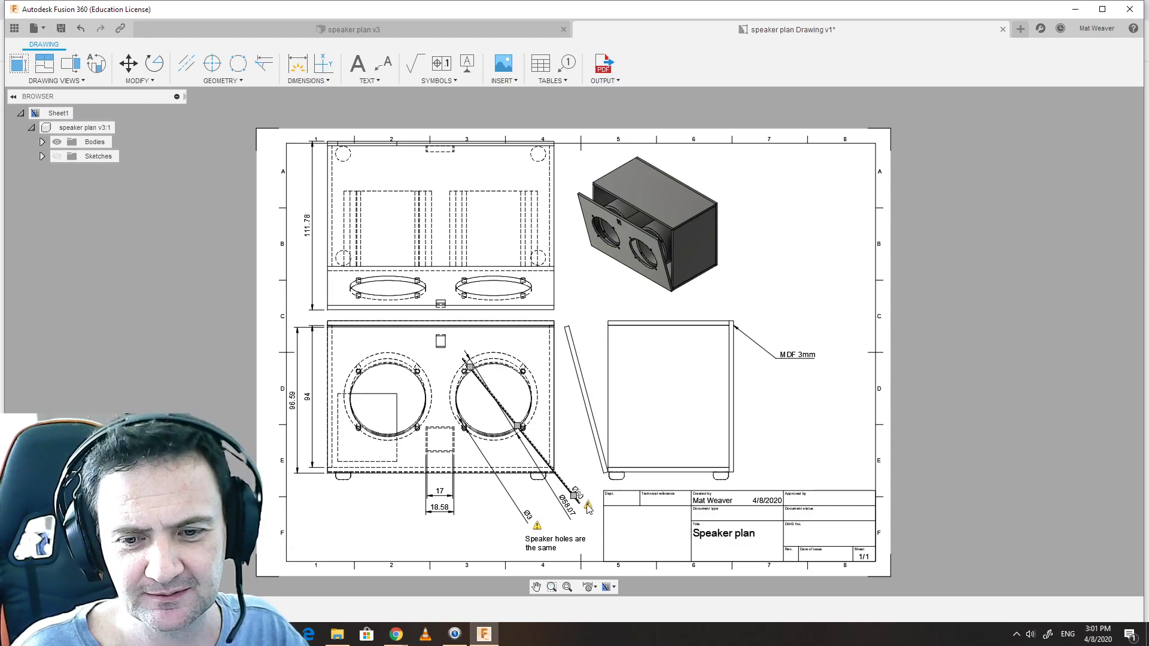
pyautogui.click(646, 504)
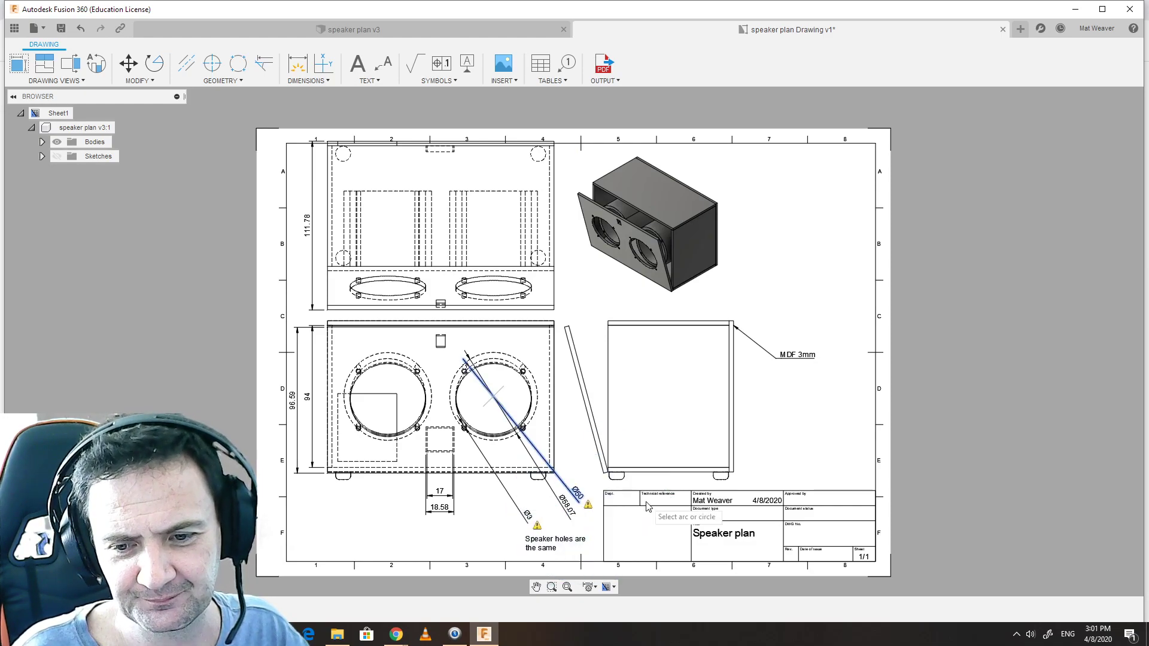
pyautogui.scroll(3, 507, 406)
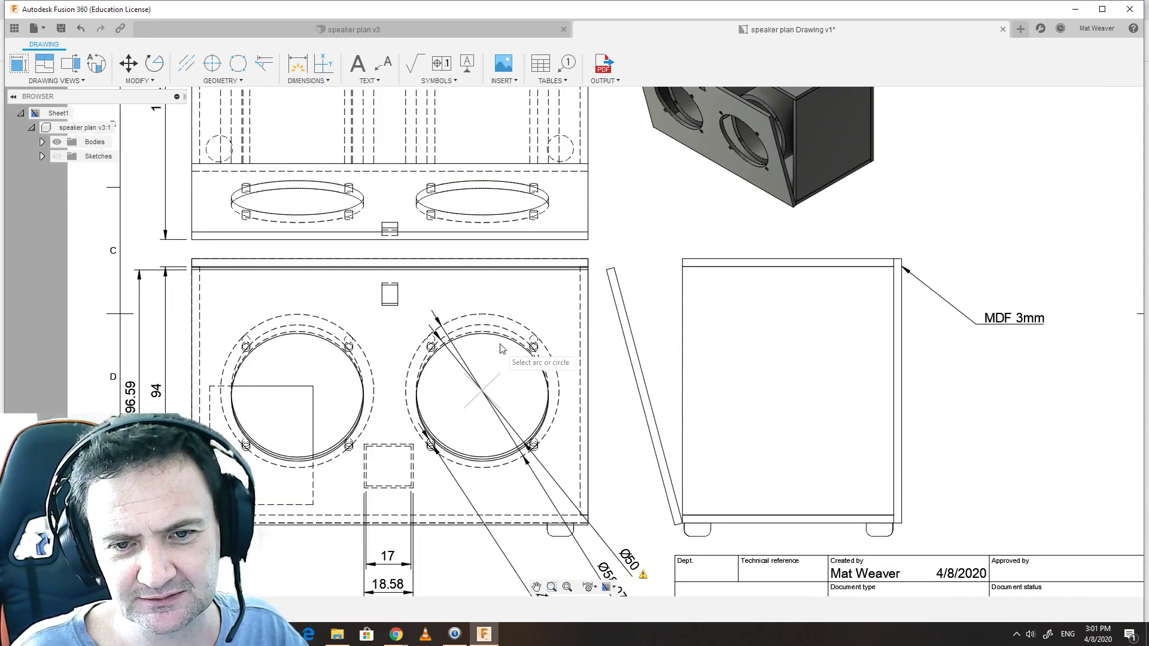
pyautogui.click(465, 337)
pyautogui.scroll(-5, 550, 441)
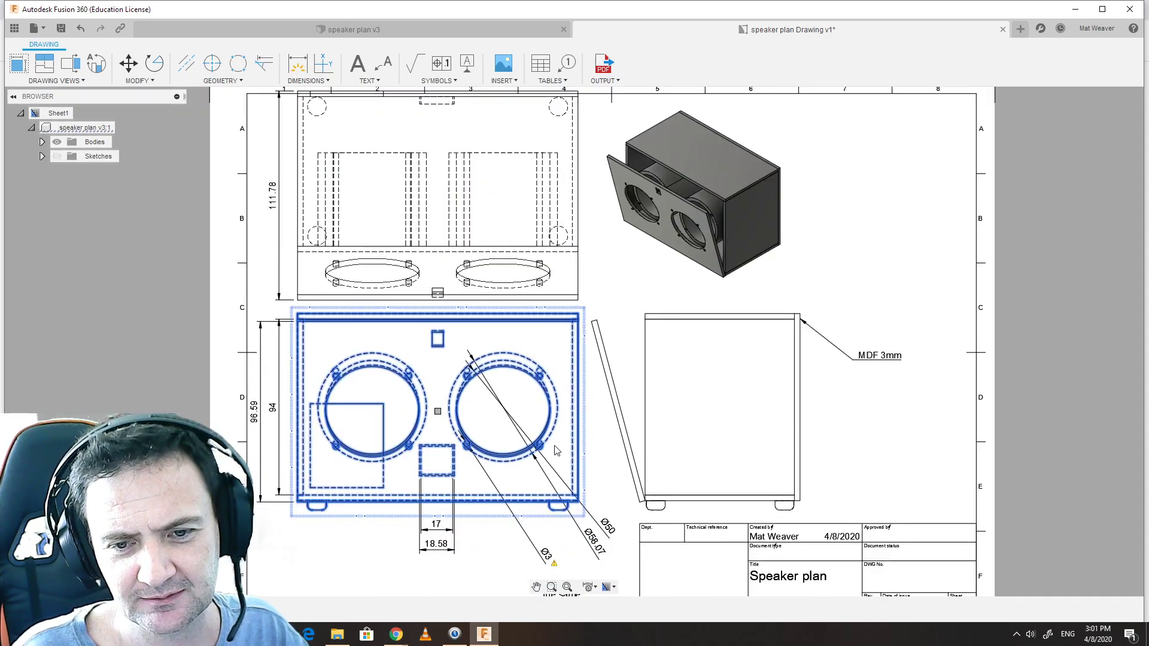
pyautogui.click(709, 431)
pyautogui.click(536, 514)
pyautogui.click(529, 528)
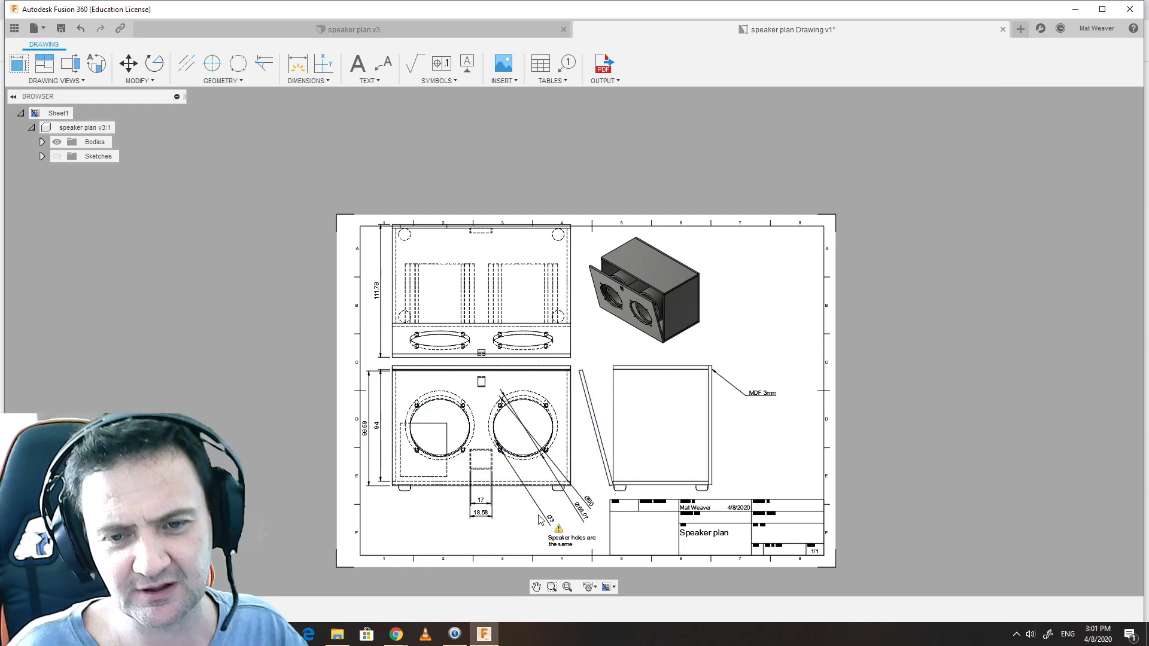
pyautogui.rightClick(558, 531)
pyautogui.click(624, 532)
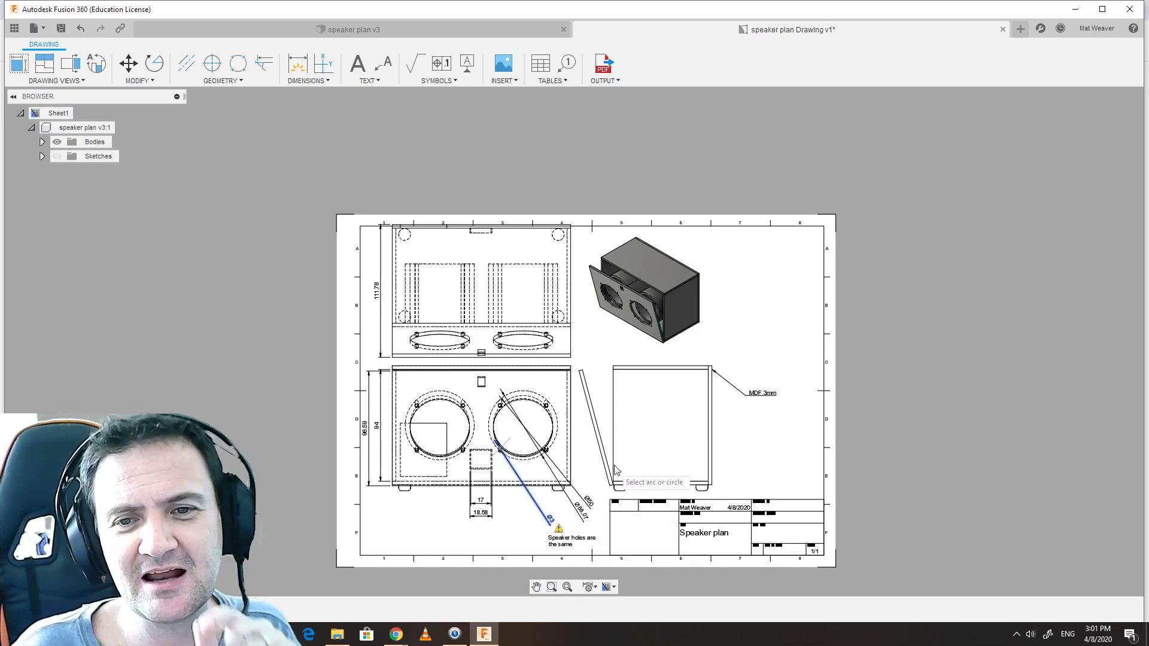
pyautogui.scroll(1, 587, 388)
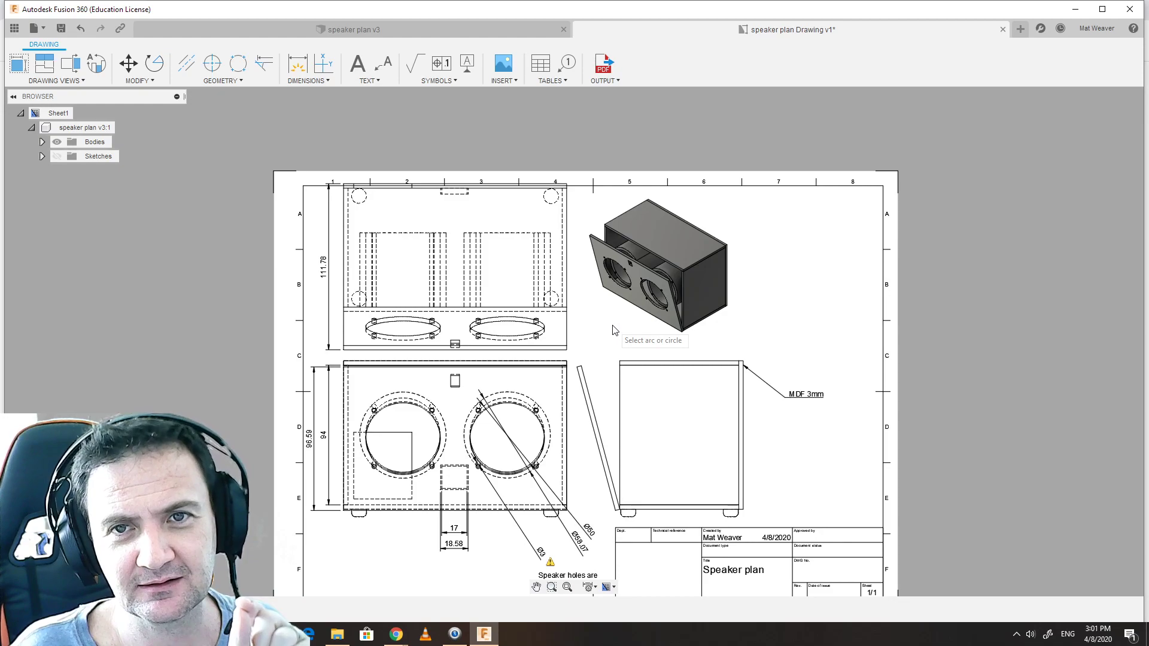
pyautogui.click(510, 25)
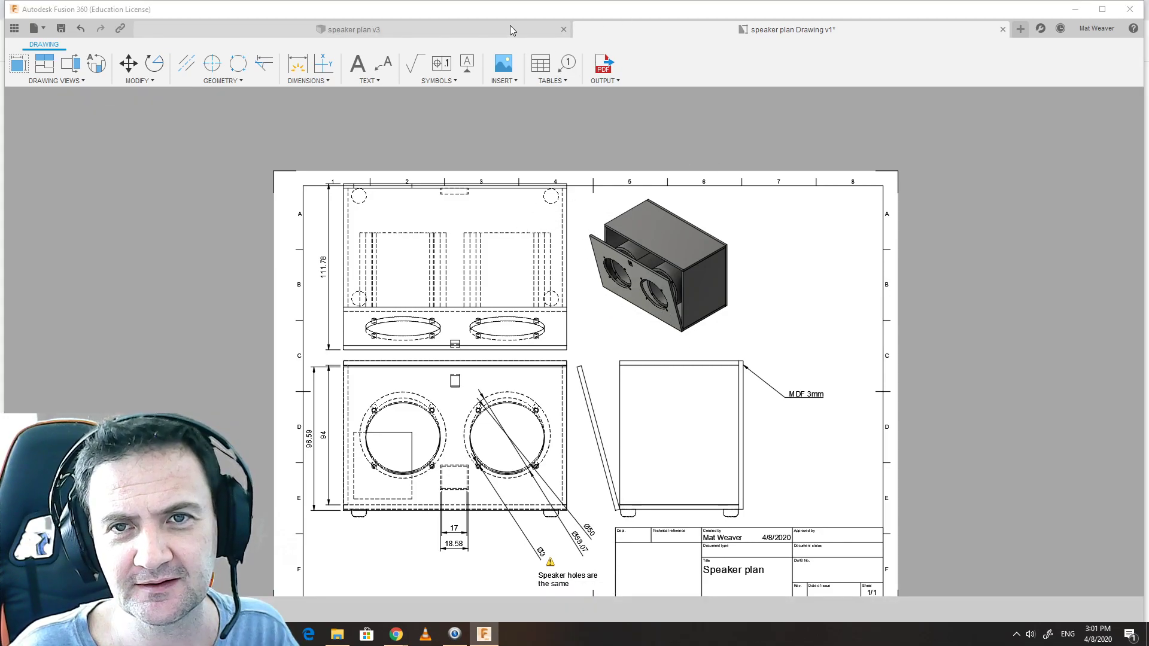
pyautogui.click(637, 28)
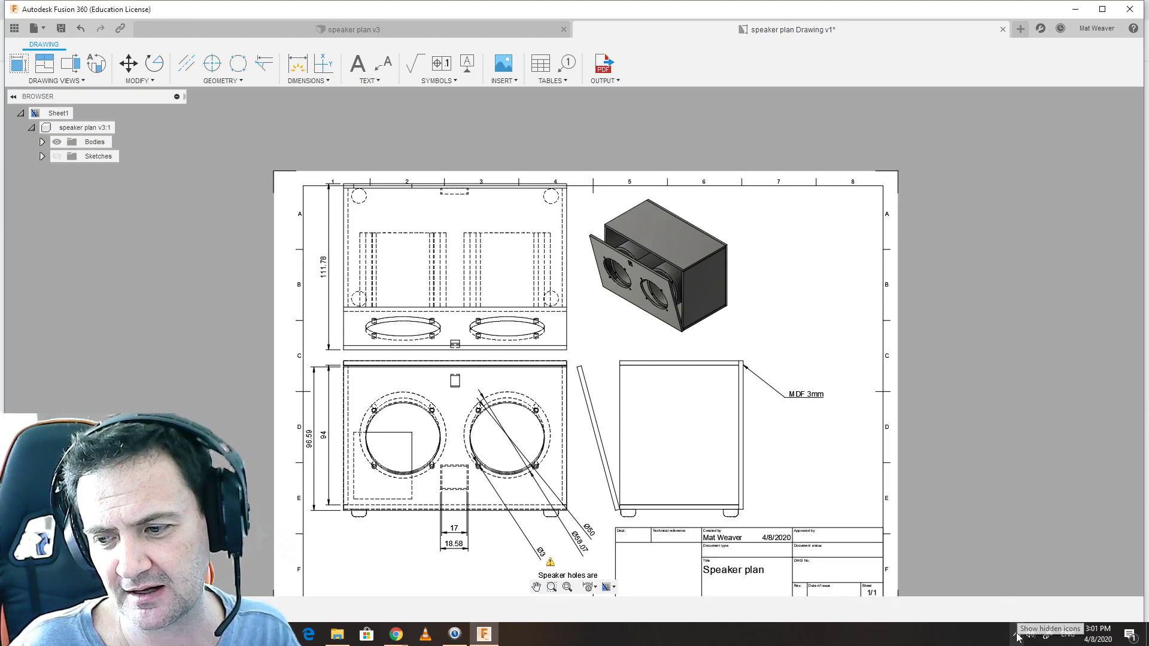
pyautogui.click(1016, 634)
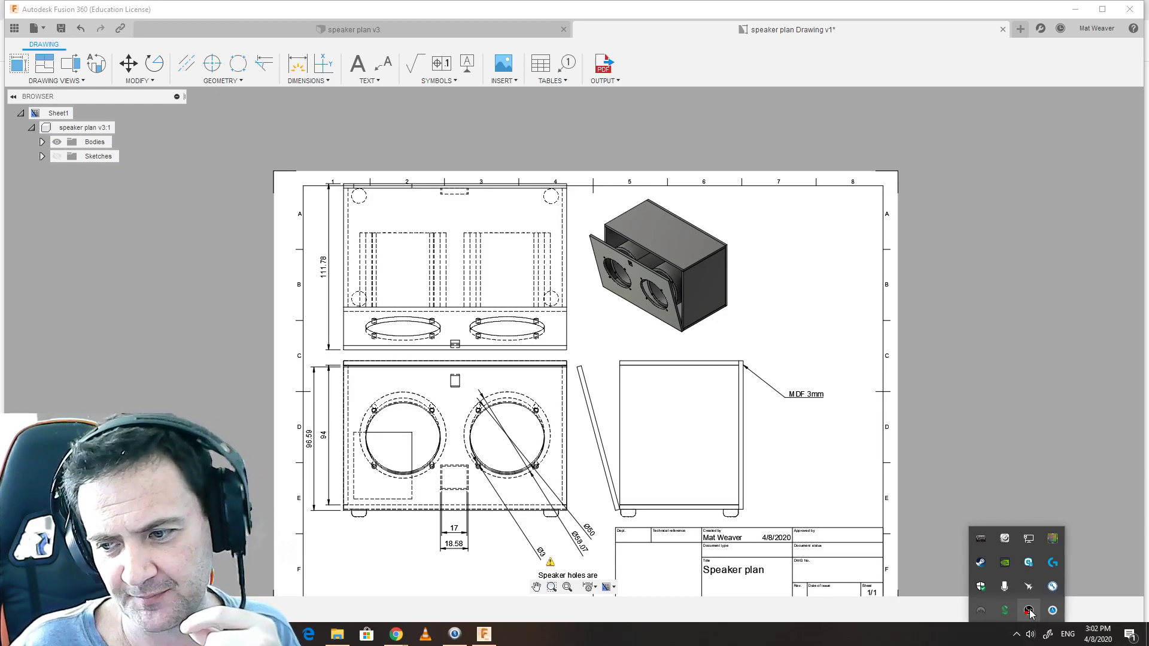
pyautogui.rightClick(1028, 612)
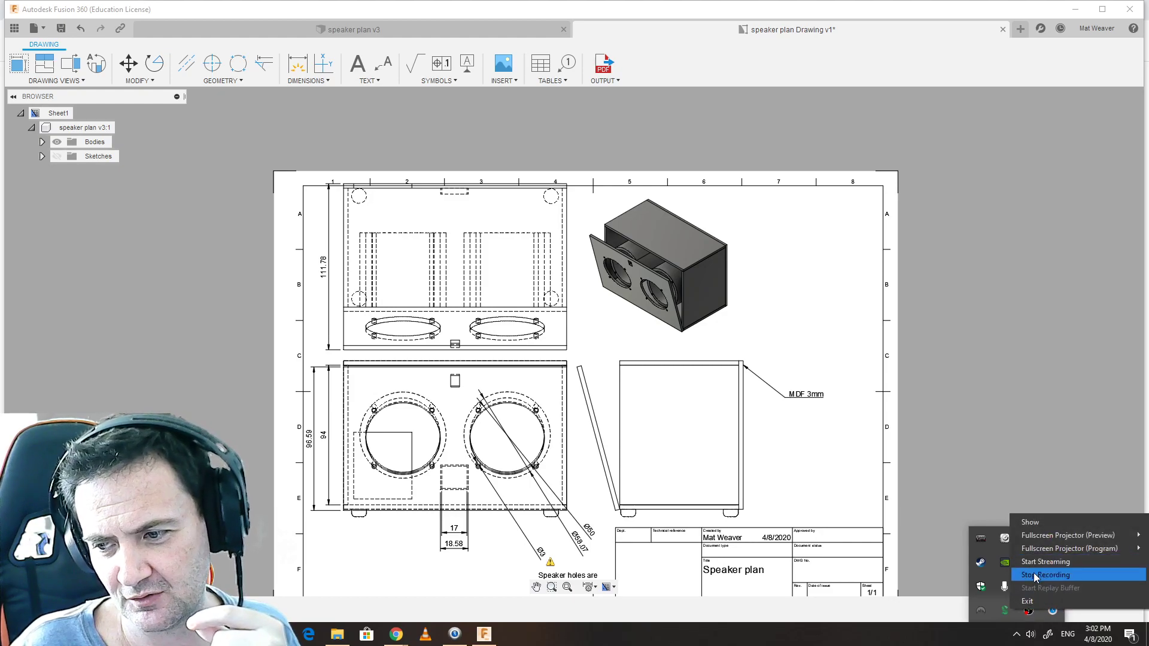